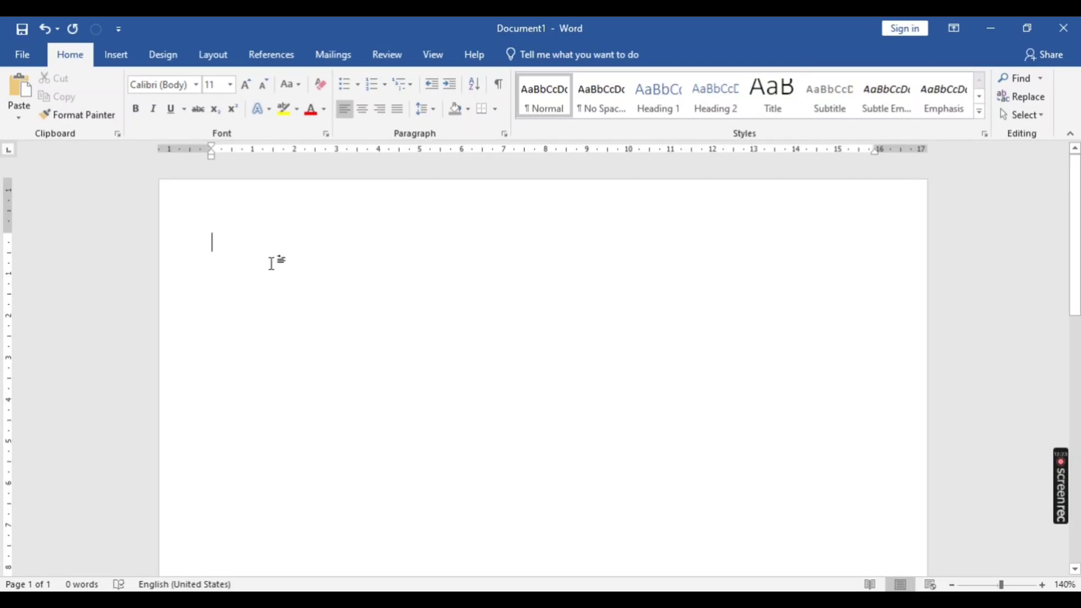
- Insert the "word man" picture from the Desktop folder into the blank document
left_click(125, 58)
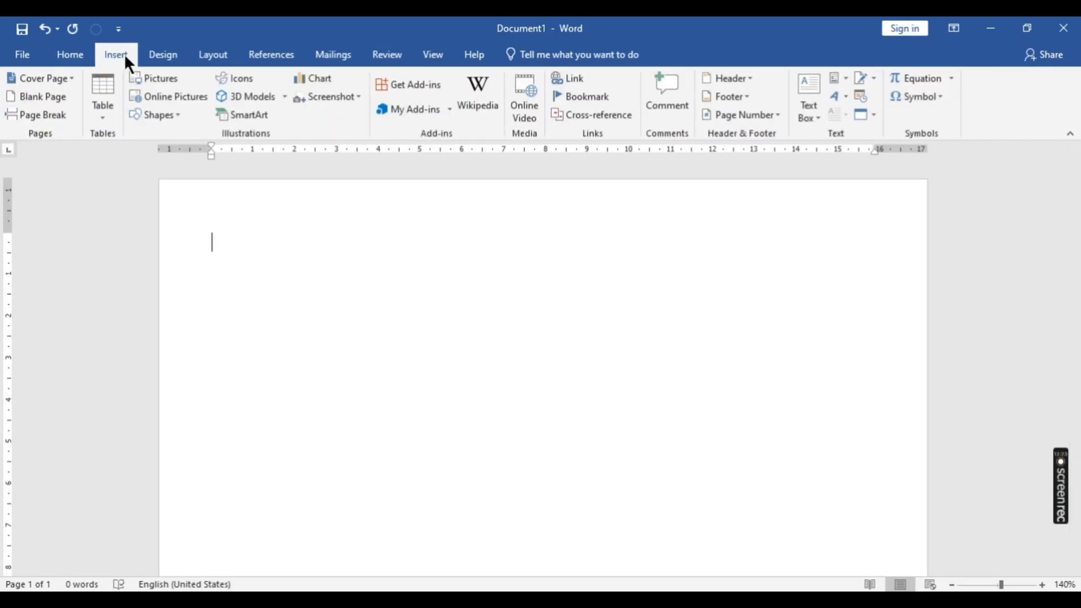
left_click(155, 74)
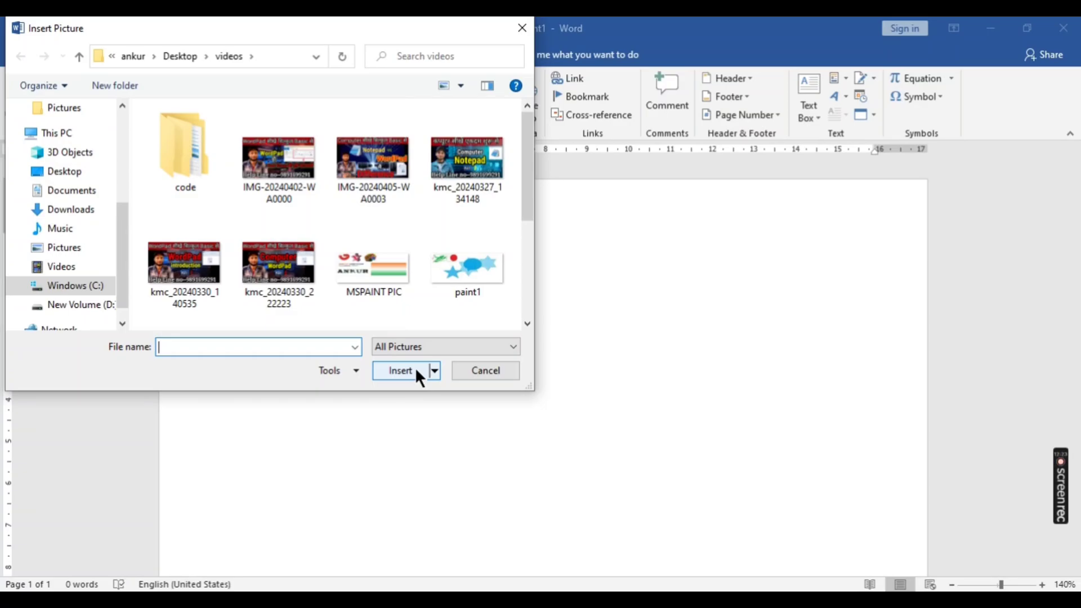
scroll(403, 262, "down", 3)
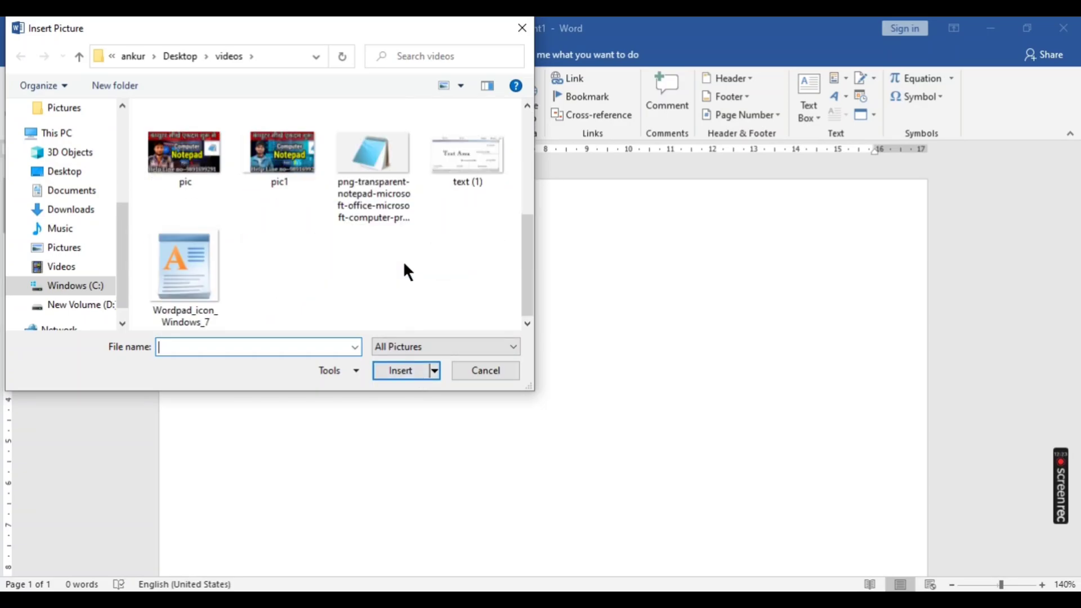
scroll(305, 210, "up", 3)
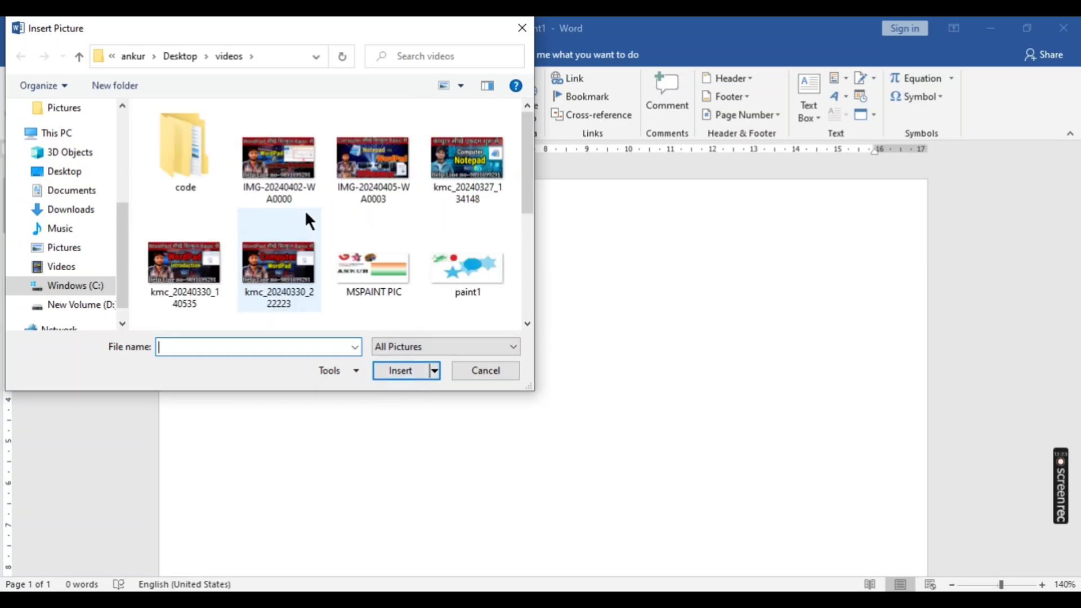
left_click(49, 174)
scroll(360, 220, "down", 1)
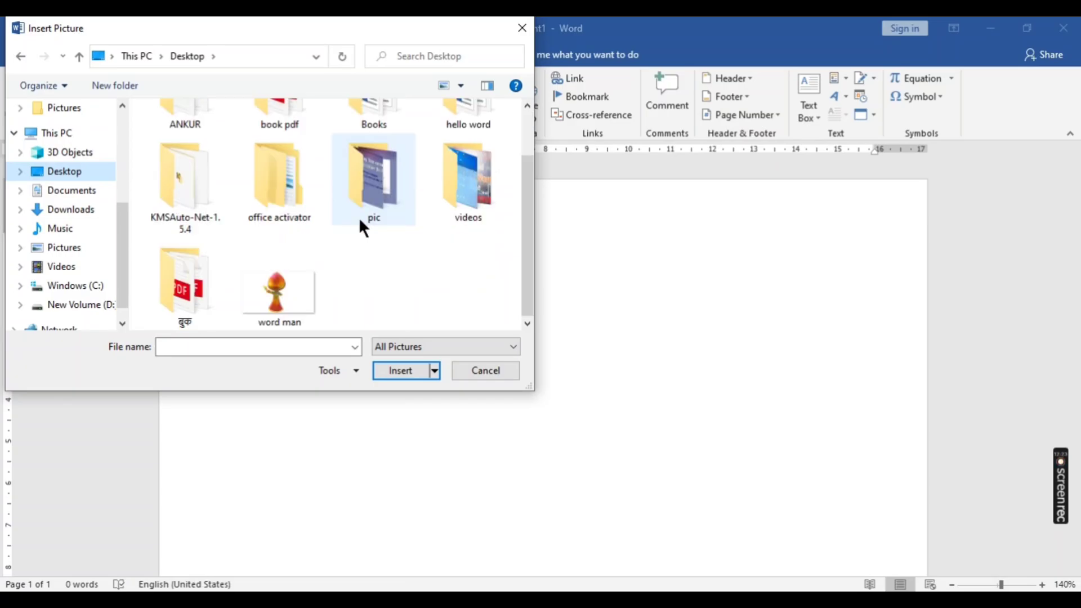
left_click(276, 278)
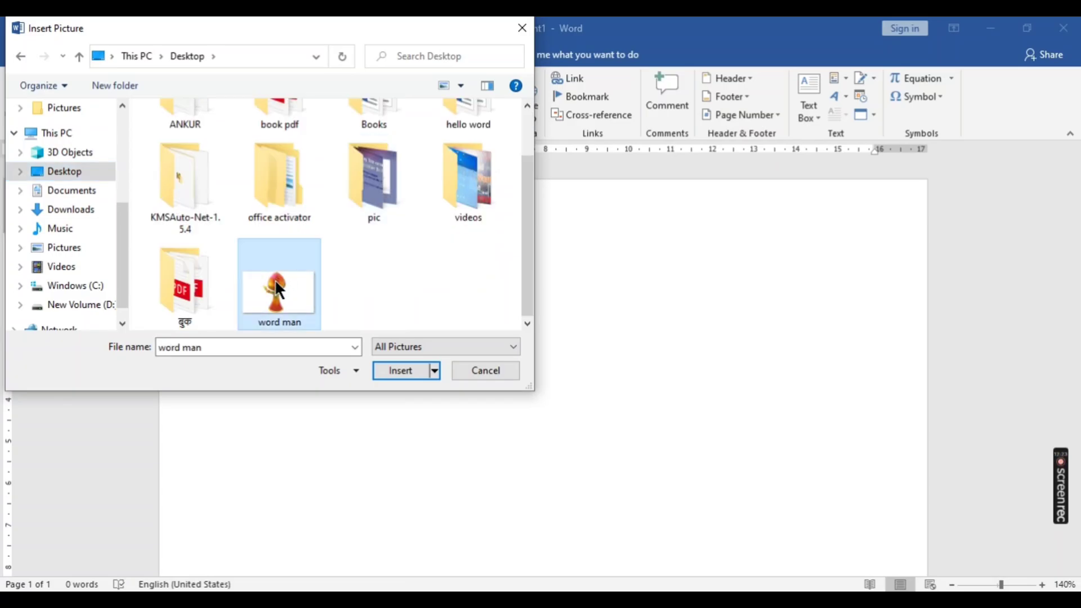
left_click(392, 372)
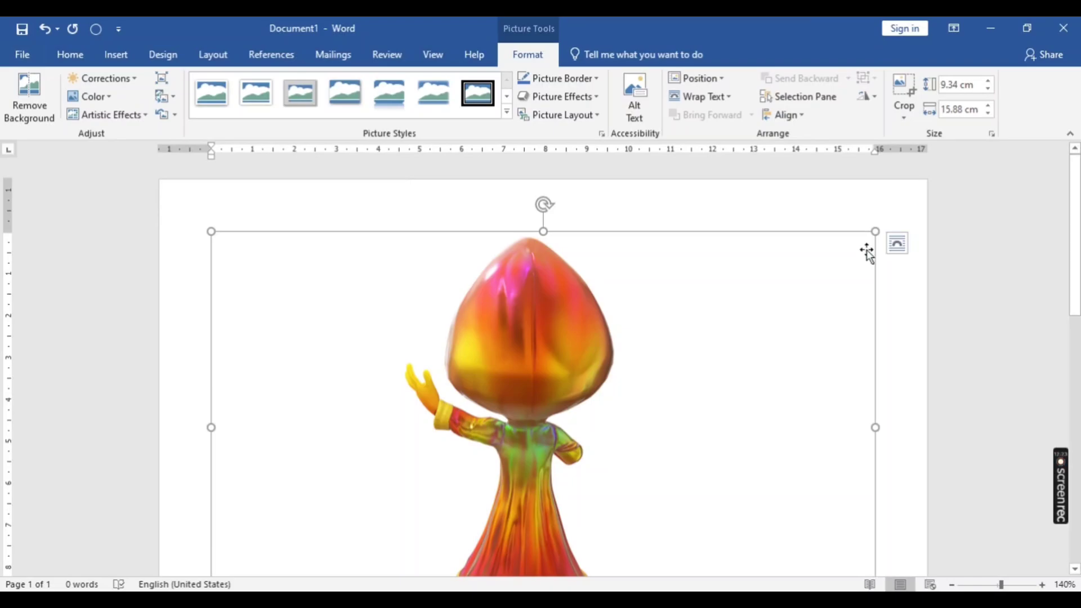
- Shrink the word man picture proportionally to about 4.53 cm high and 7.7 cm wide, and deselect it
left_click_drag(875, 231, 621, 397)
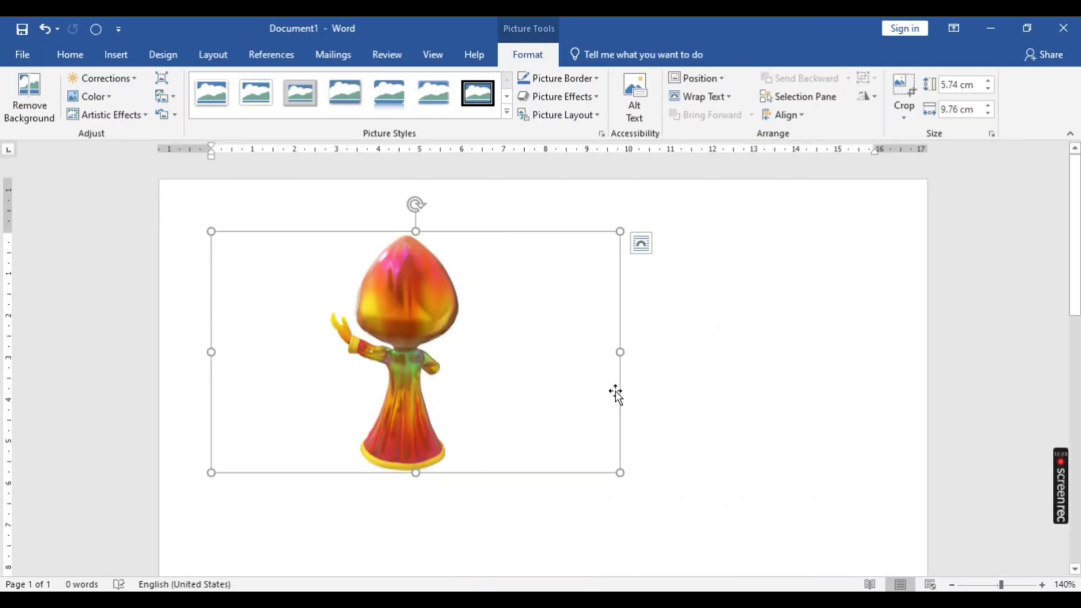
left_click_drag(619, 232, 498, 284)
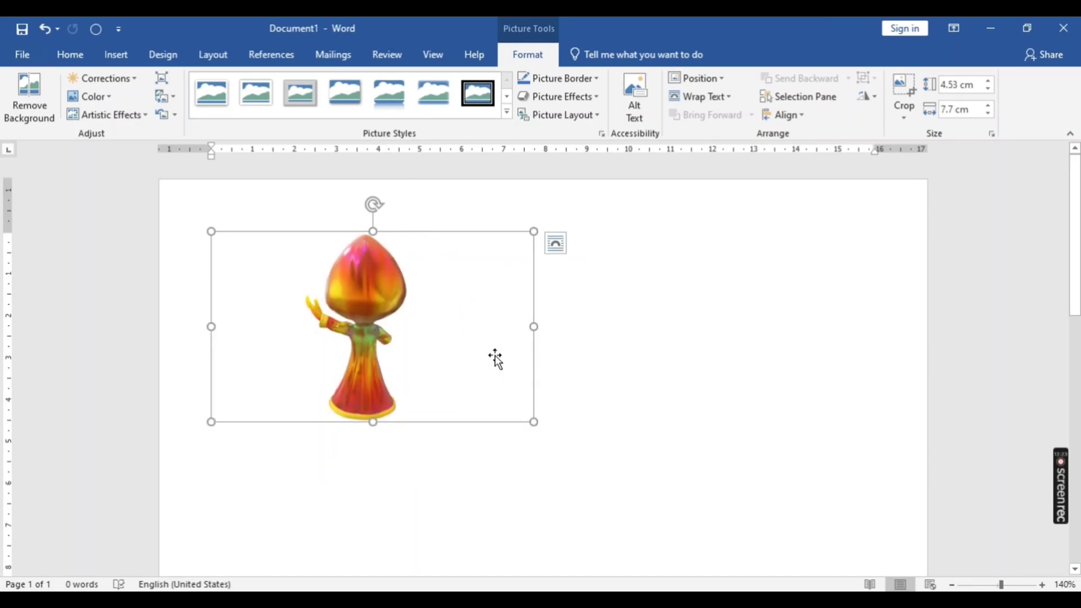
left_click(574, 390)
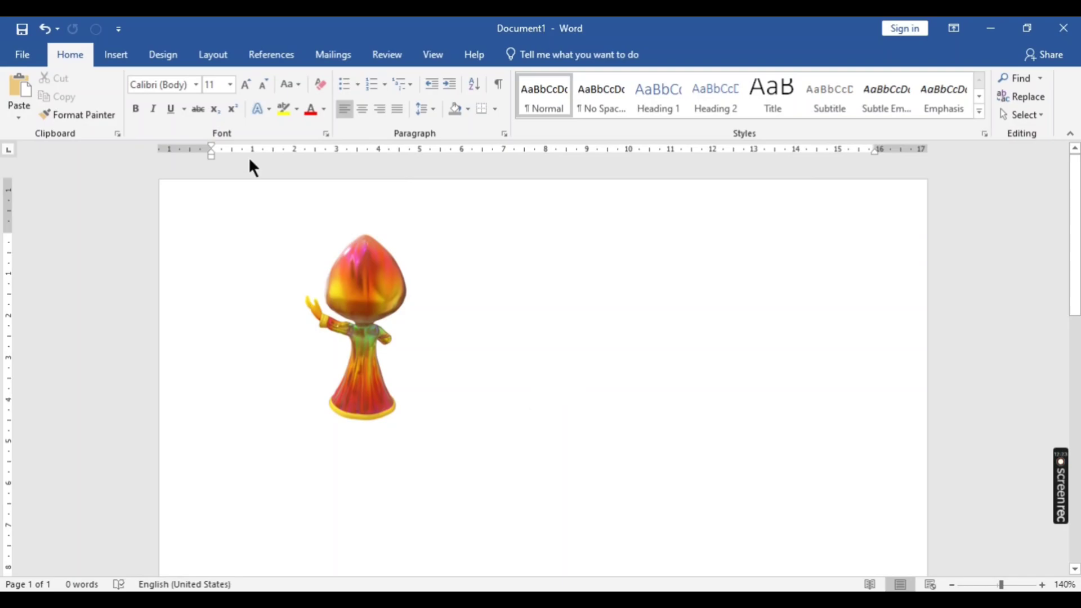
- Insert the transparent notepad PNG picture from the Desktop's videos folder below the word man picture
left_click(116, 54)
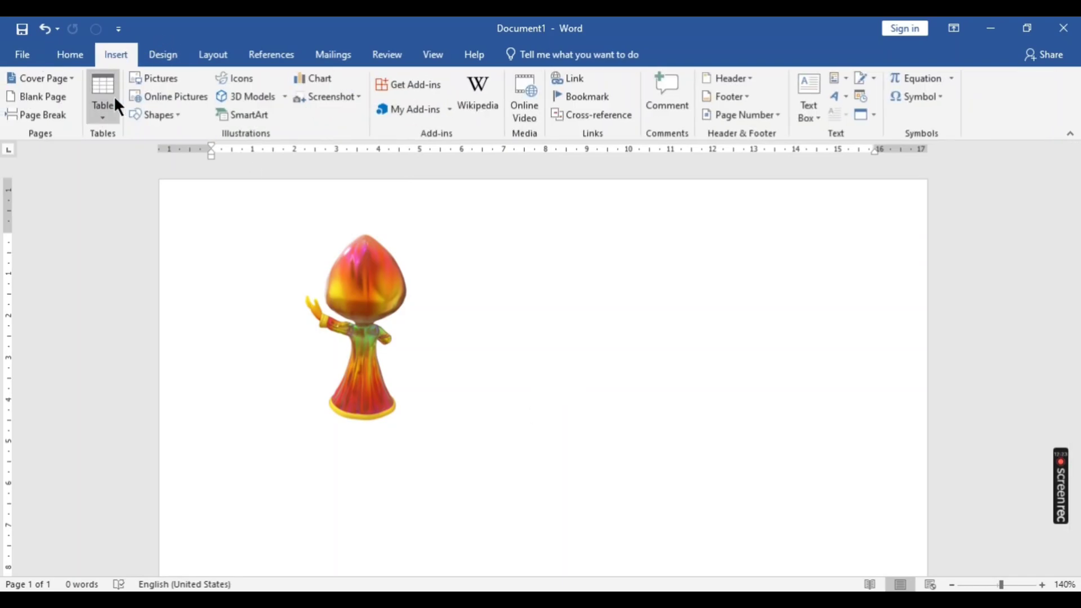
left_click(154, 78)
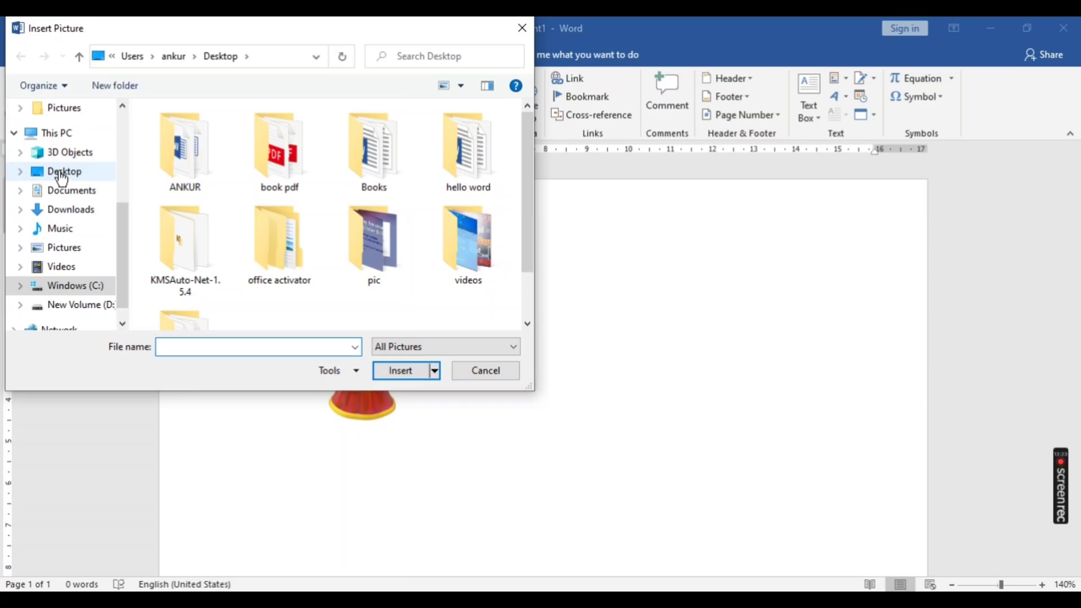
left_click(62, 175)
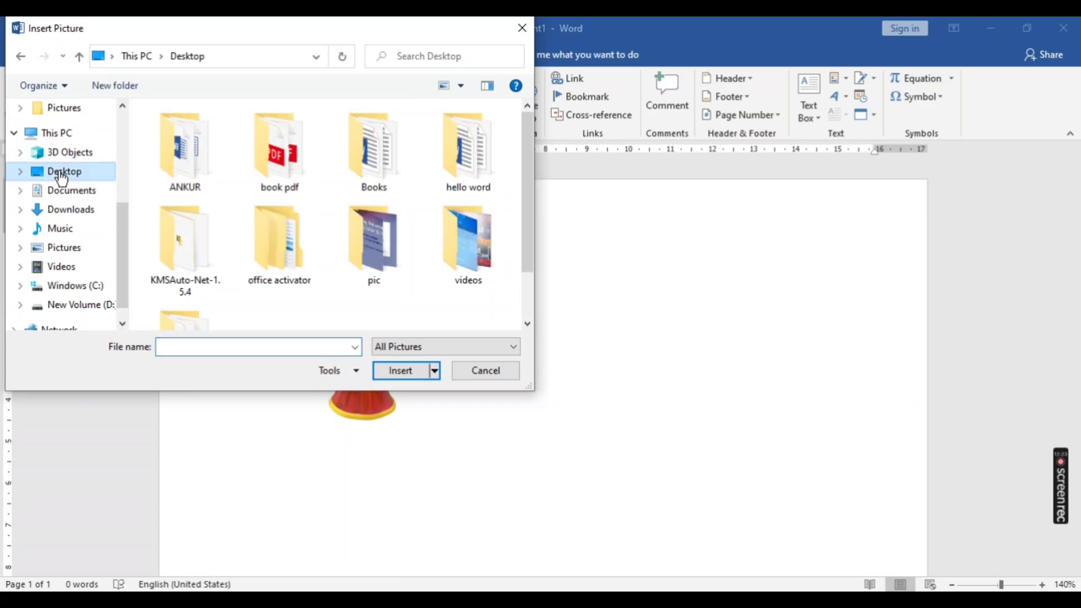
double_click(457, 240)
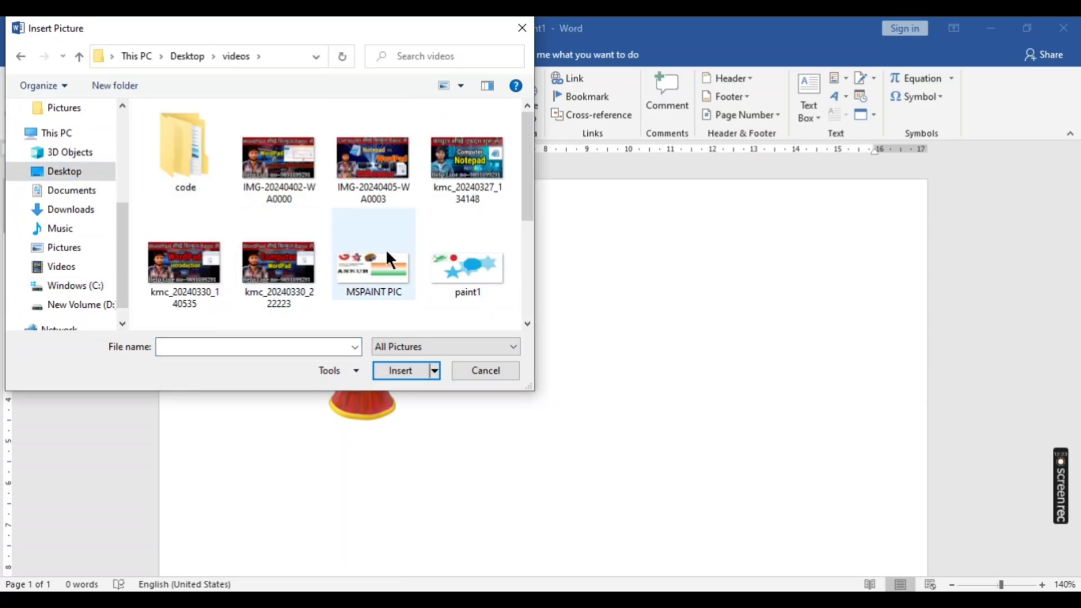
scroll(386, 249, "down", 3)
left_click(373, 154)
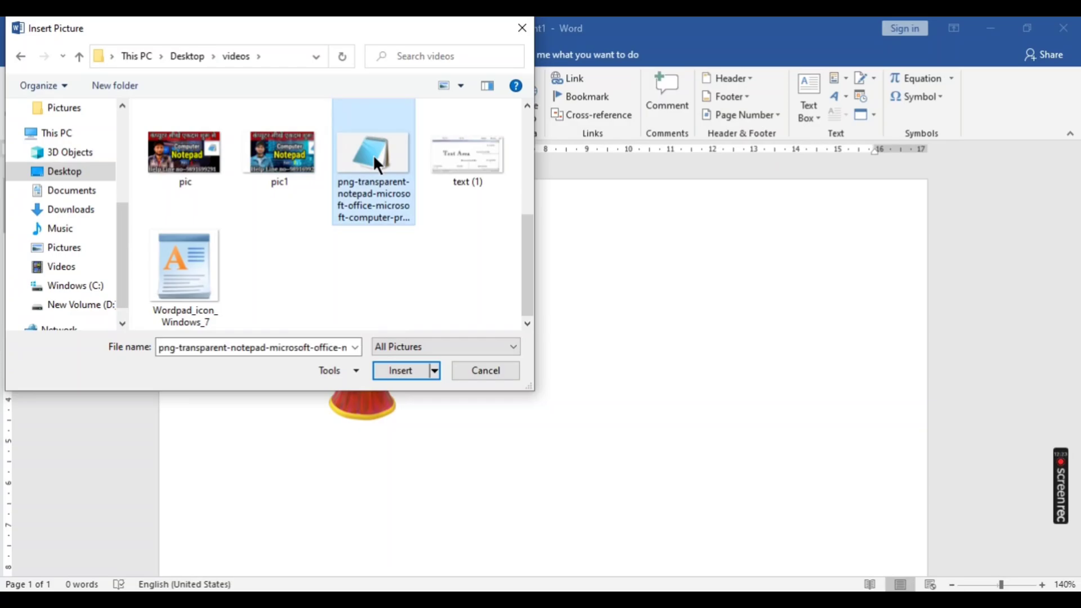
left_click(401, 371)
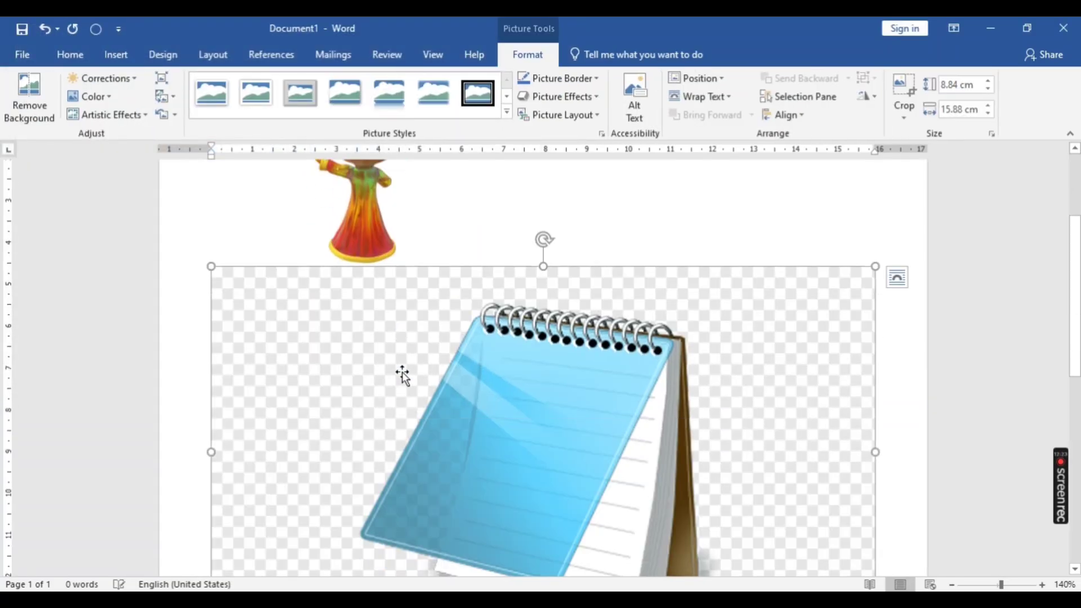
- Shrink the notepad picture proportionally to about 5.39 cm high and 9.69 cm wide
left_click_drag(540, 430, 541, 403)
left_click_drag(874, 266, 785, 336)
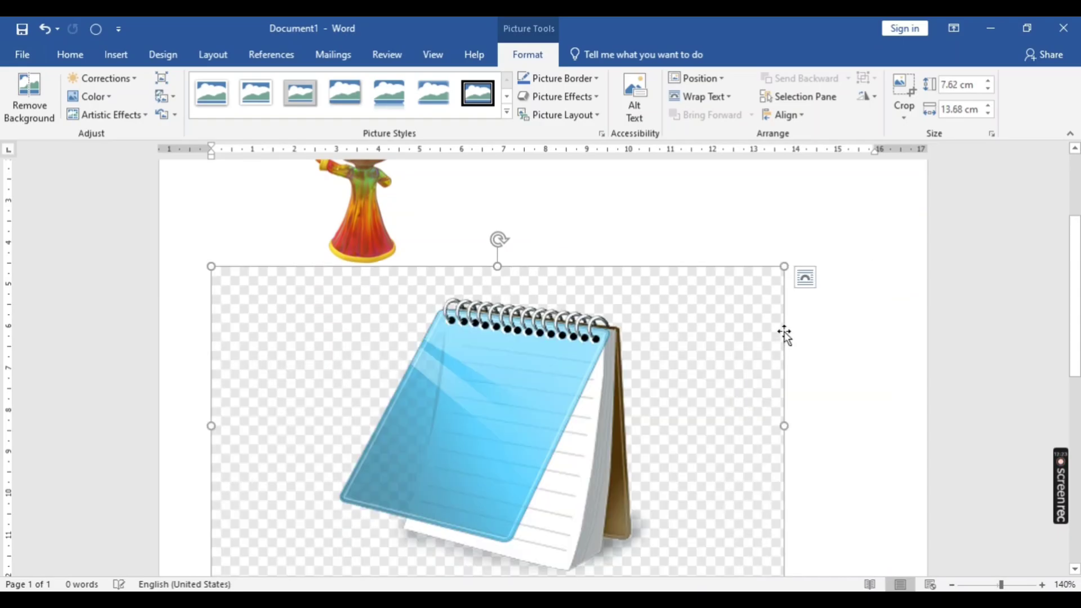
left_click_drag(482, 398, 696, 285)
left_click_drag(786, 264, 617, 268)
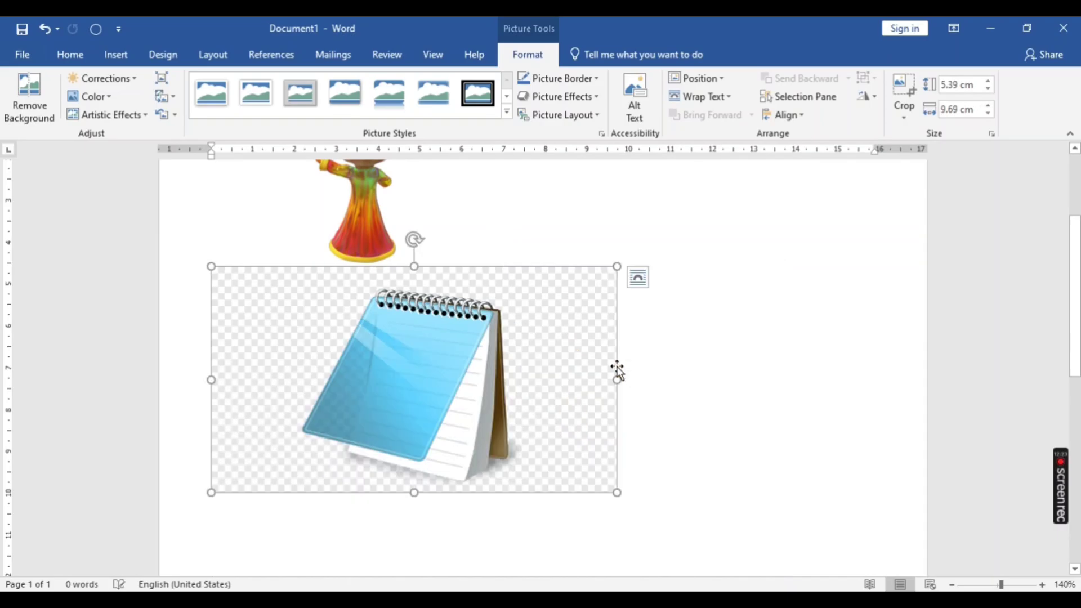
- Try removing the notepad picture's background with the automatic selection only, and undo the removal
left_click(33, 96)
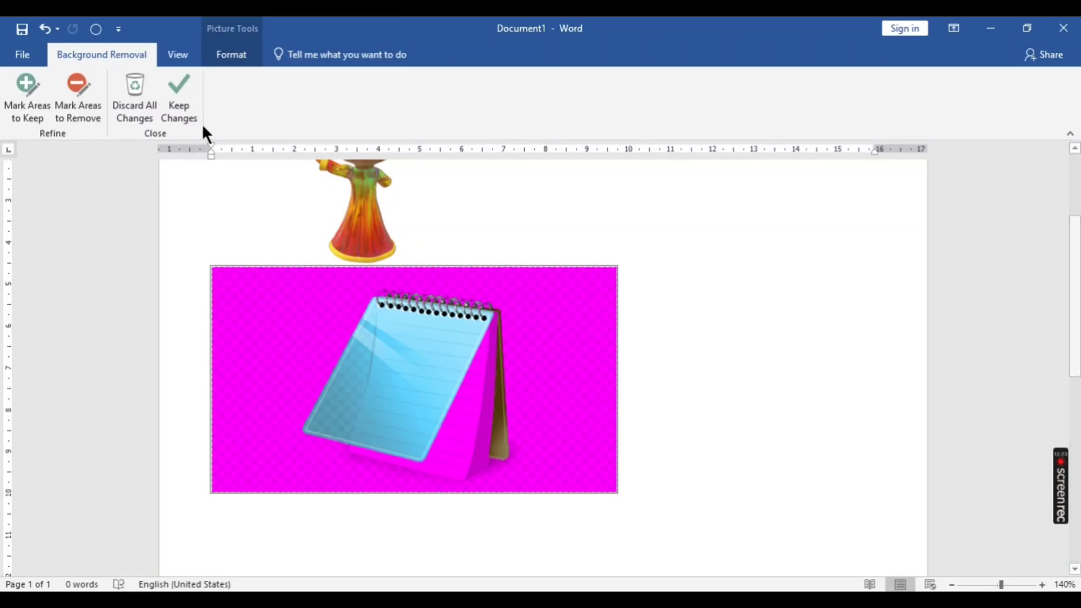
left_click(185, 98)
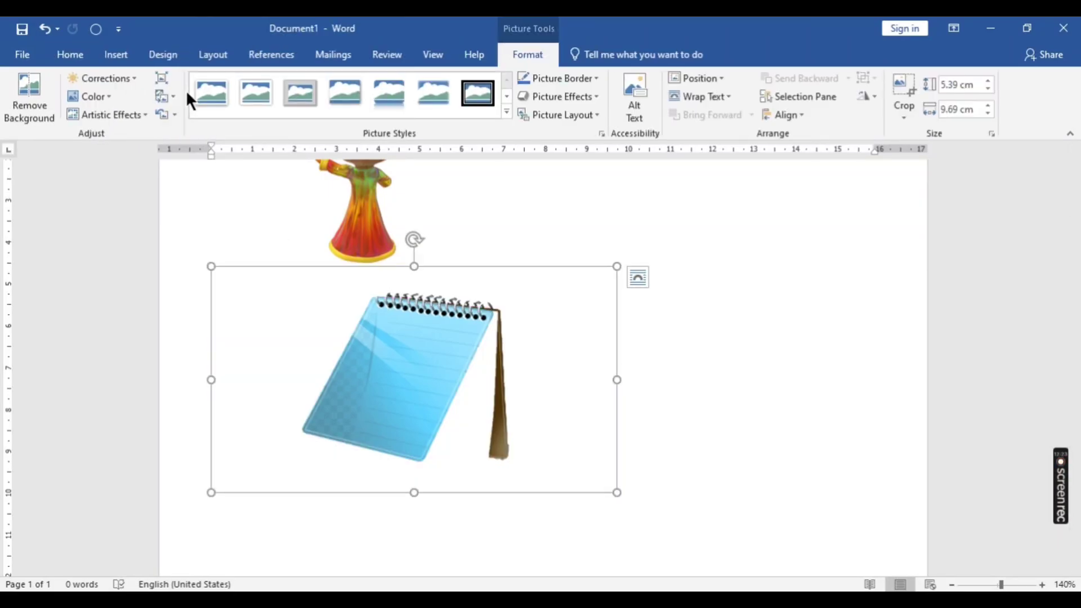
key("ctrl+z")
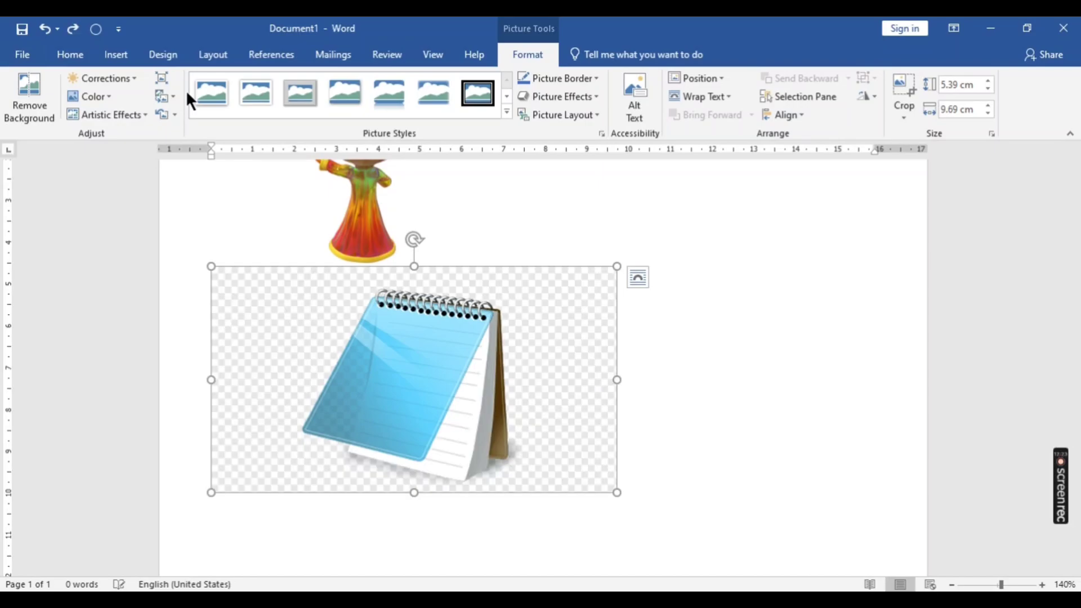
- Start background removal on the notepad picture and mark its white pages, page edges and spiral rings as areas to keep
left_click(23, 87)
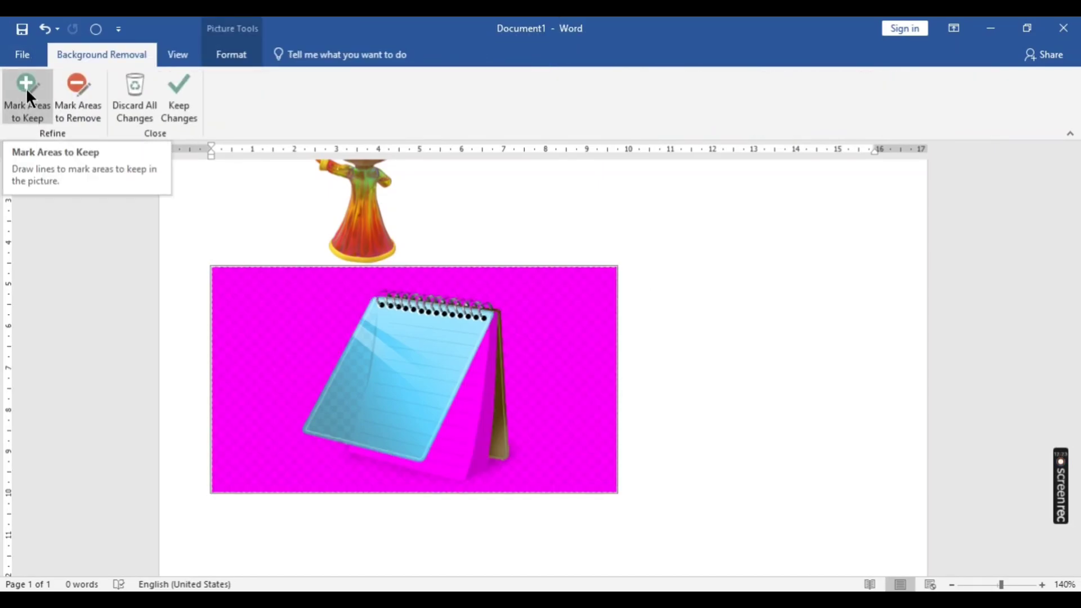
left_click(22, 86)
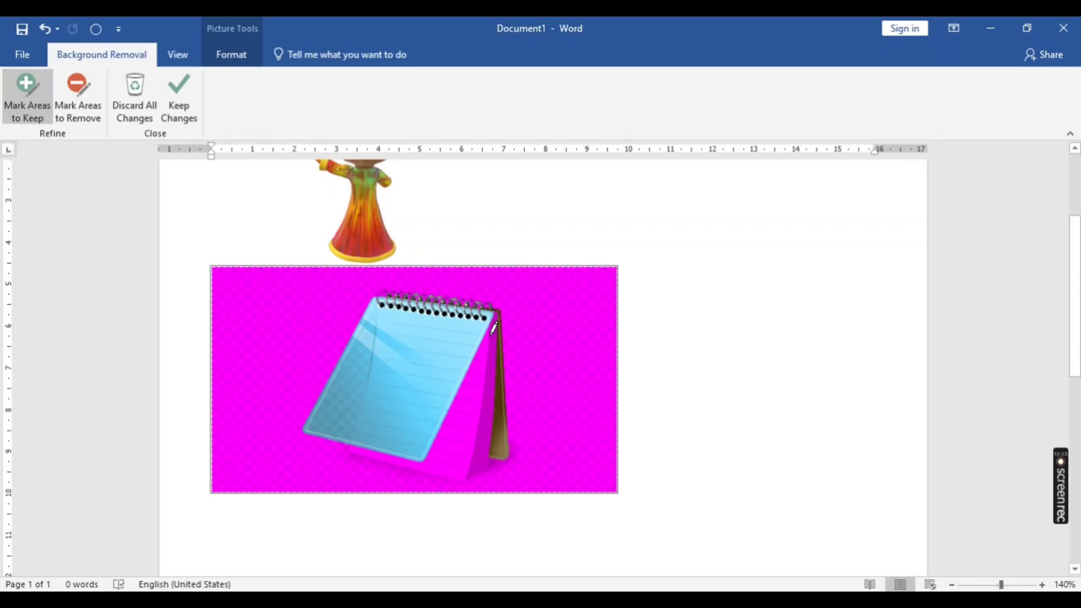
left_click_drag(488, 331, 455, 429)
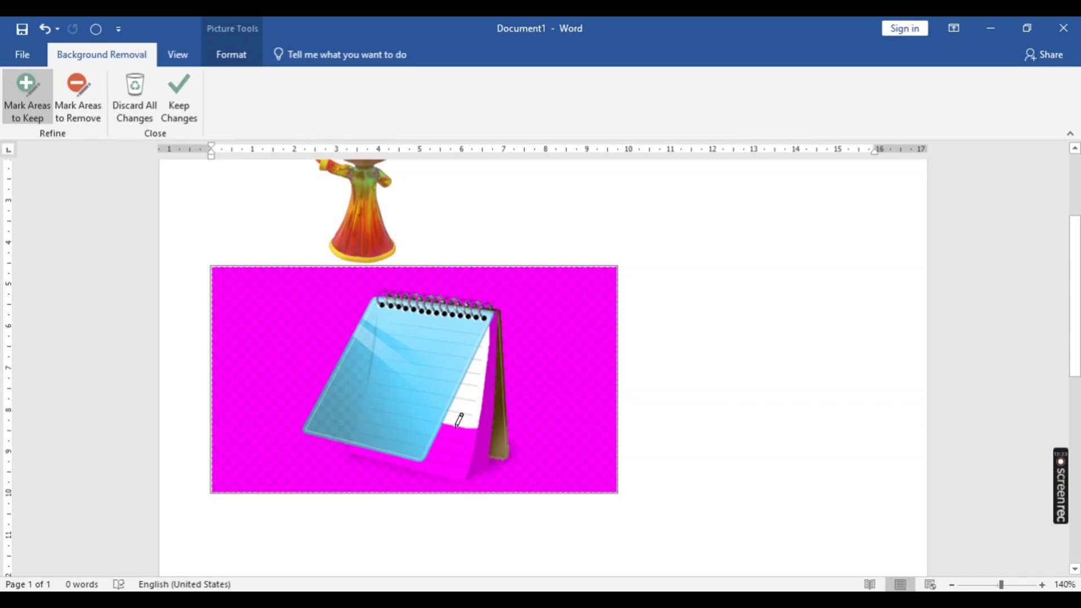
mouse_move(493, 321)
left_mouse_down()
mouse_move(485, 418)
mouse_move(434, 470)
left_mouse_up()
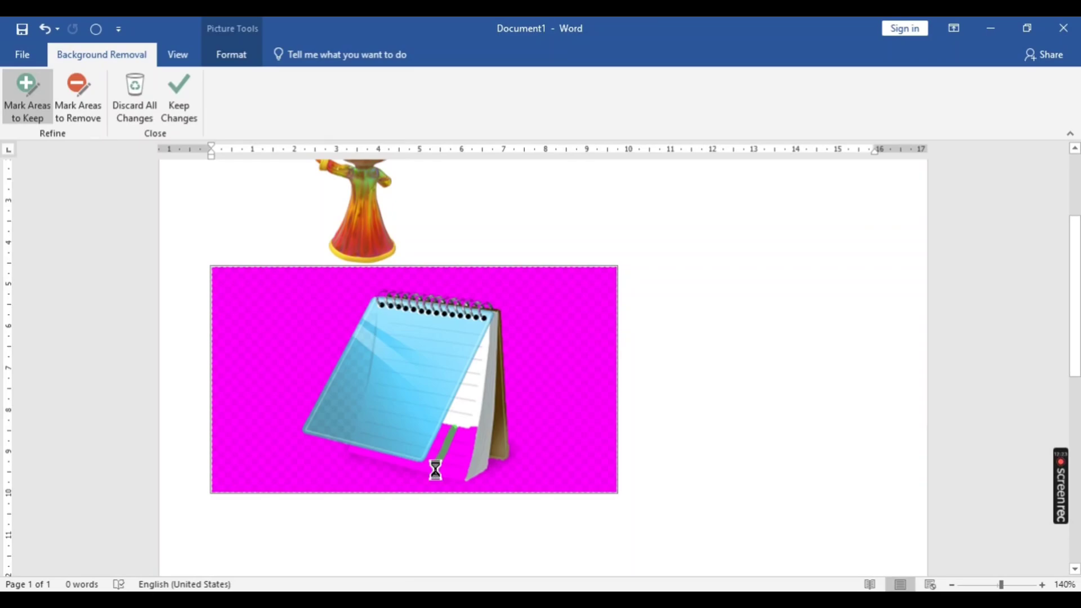
mouse_move(478, 421)
left_mouse_down()
mouse_move(449, 475)
mouse_move(350, 449)
left_mouse_up()
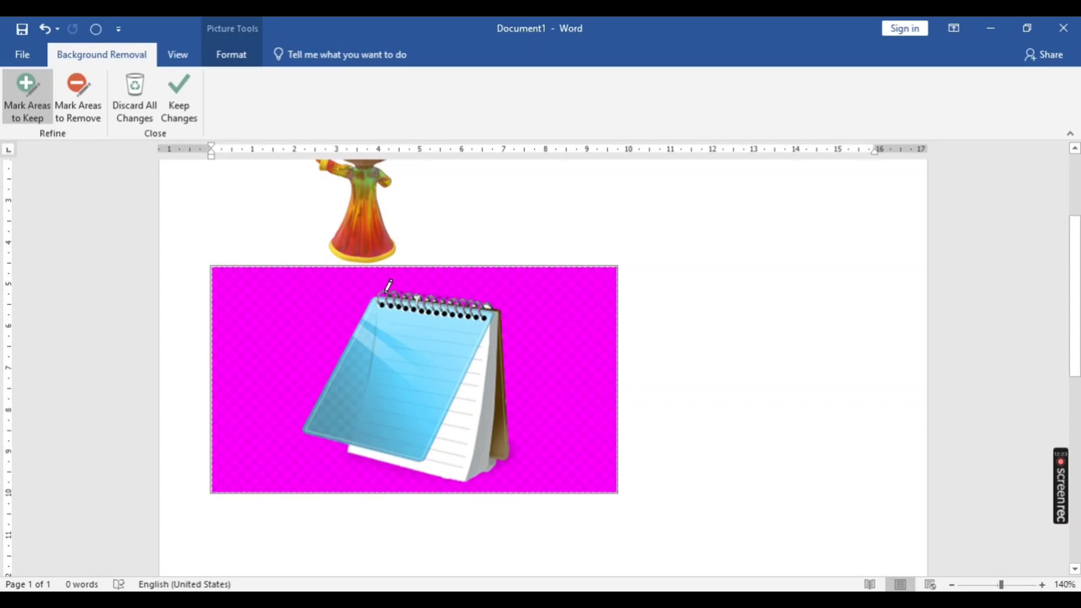
left_click_drag(386, 286, 481, 298)
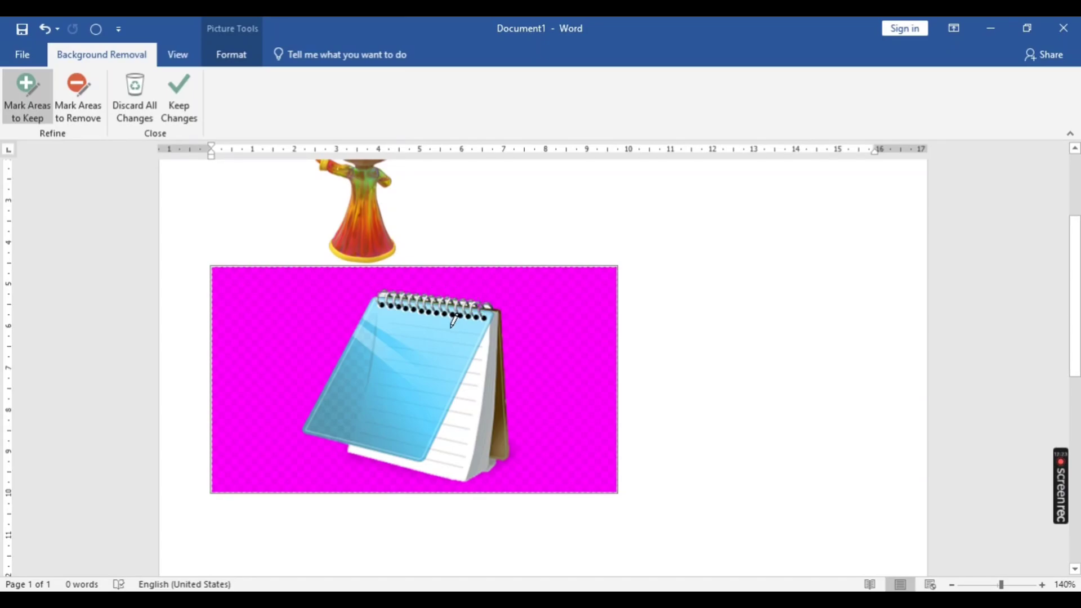
- Mark a small spot of the checkered background beside the notepad to keep, and mark the same spot for removal
left_click_drag(253, 321, 246, 354)
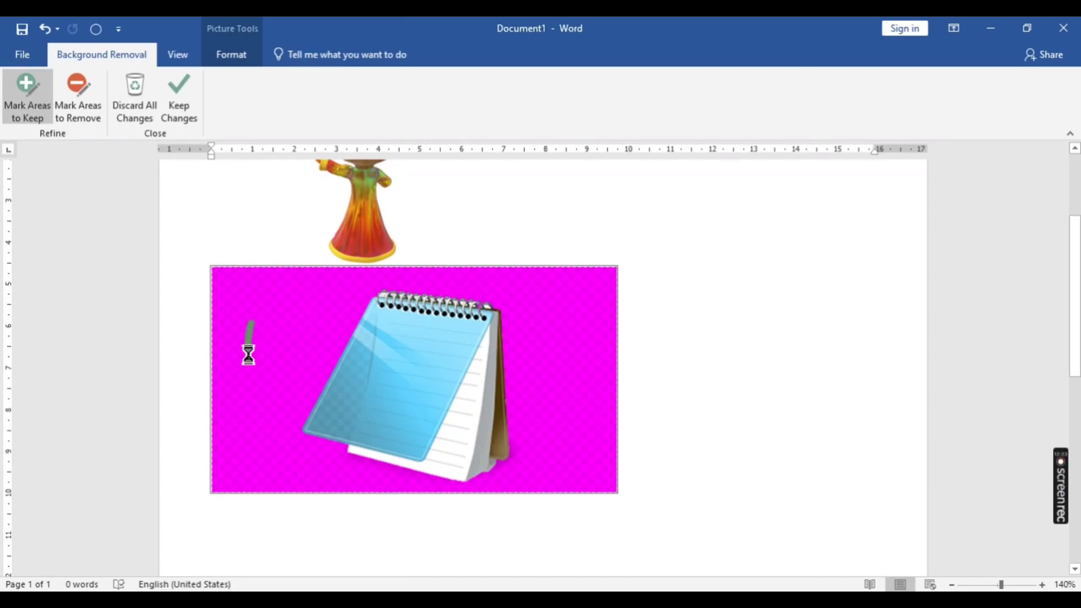
left_click(72, 97)
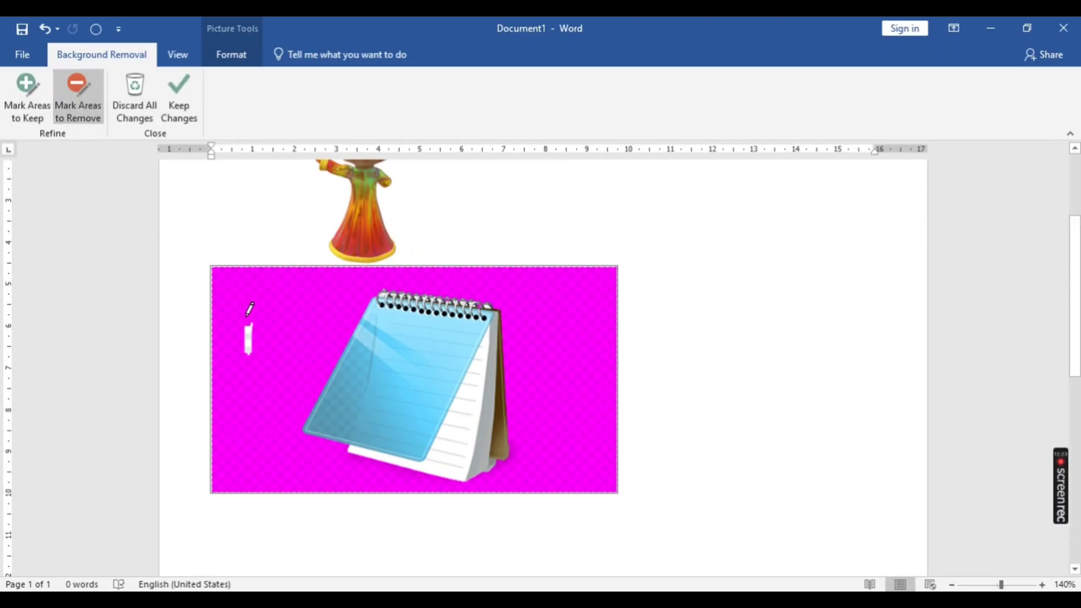
mouse_move(248, 324)
left_mouse_down()
mouse_move(249, 351)
mouse_move(251, 325)
left_mouse_up()
mouse_move(247, 325)
left_mouse_down()
mouse_move(246, 356)
mouse_move(251, 338)
left_mouse_up()
- Apply the background removal to the notepad picture with the marked areas kept
left_click(21, 77)
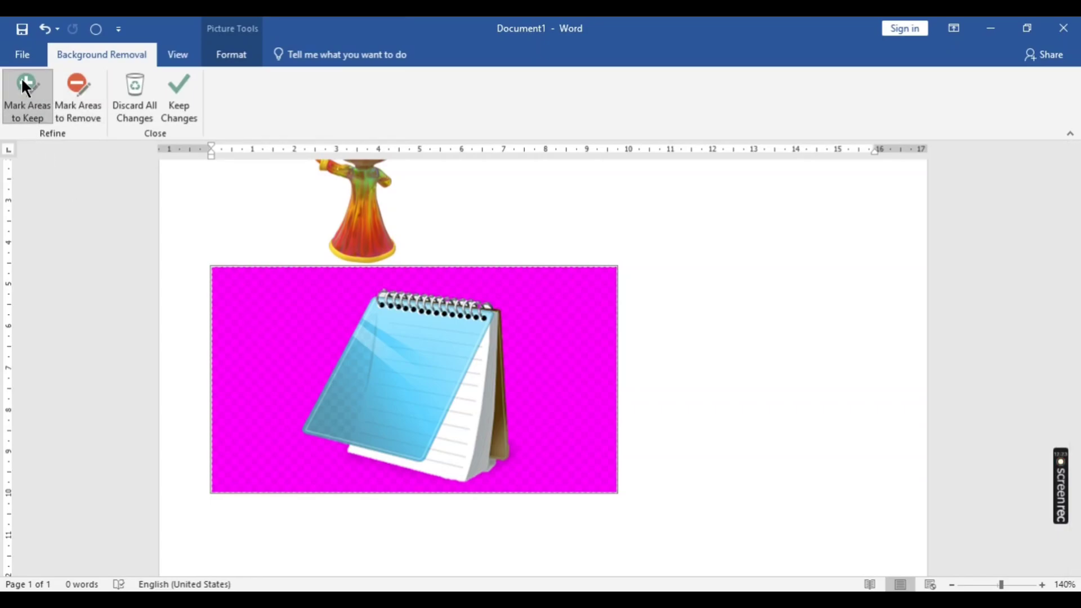
left_click(179, 94)
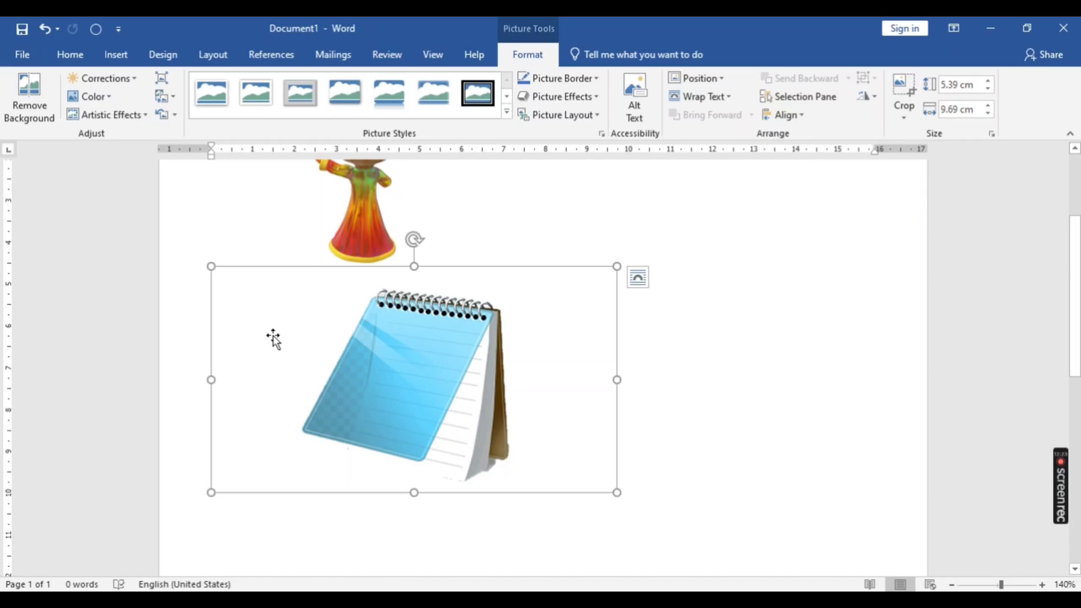
- Delete the word man picture above the notepad picture
scroll(274, 338, "up", 5)
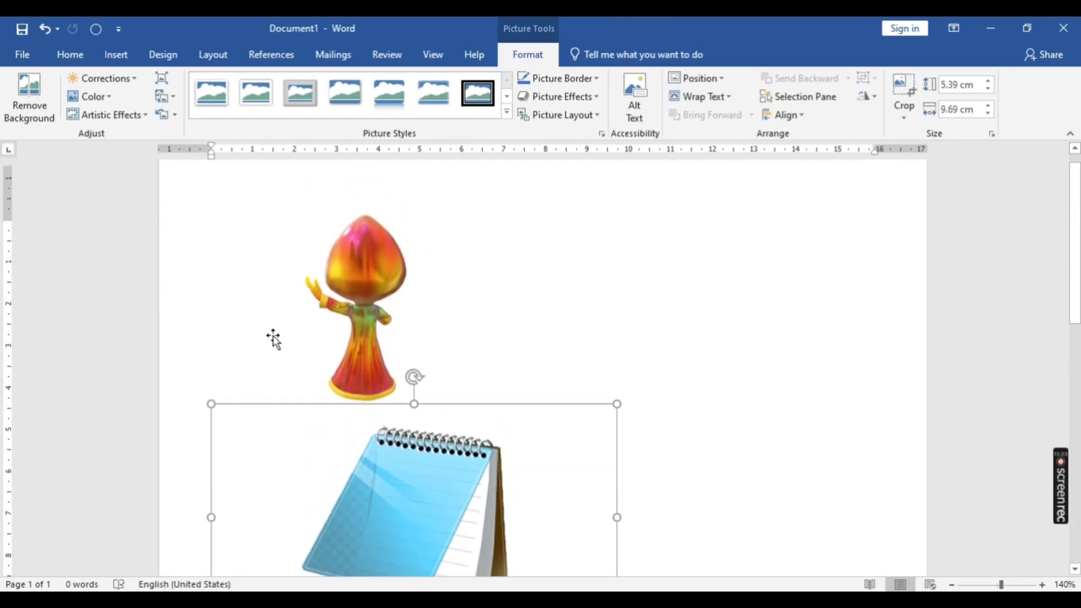
left_click(360, 309)
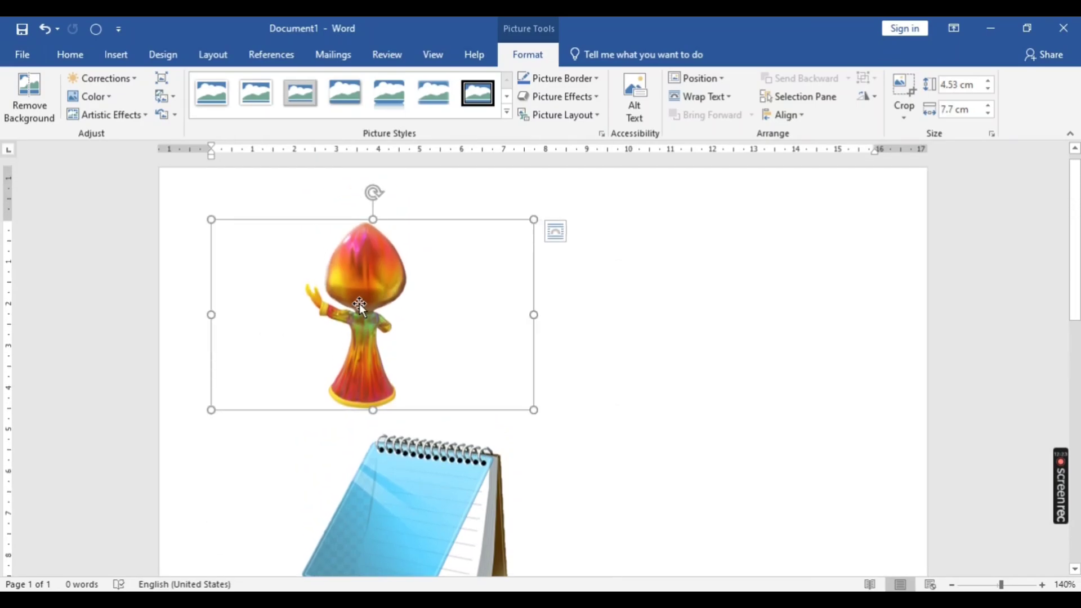
key("Delete")
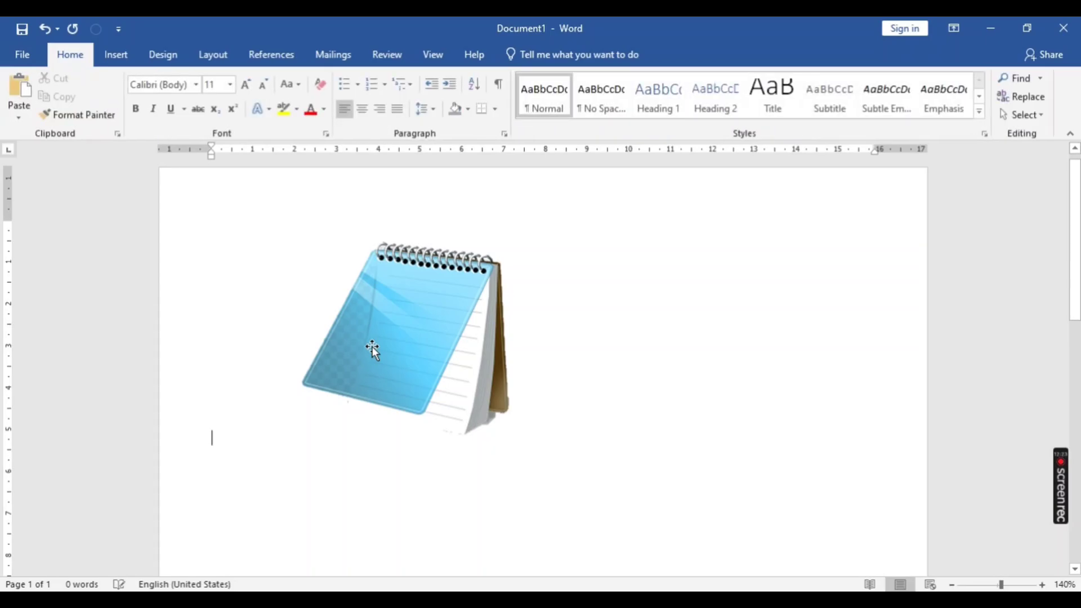
- Generate sample paragraphs with =rand() and move the notepad picture into the last paragraph, between "bef" and "ore" of the word "before"
type("=rand()")
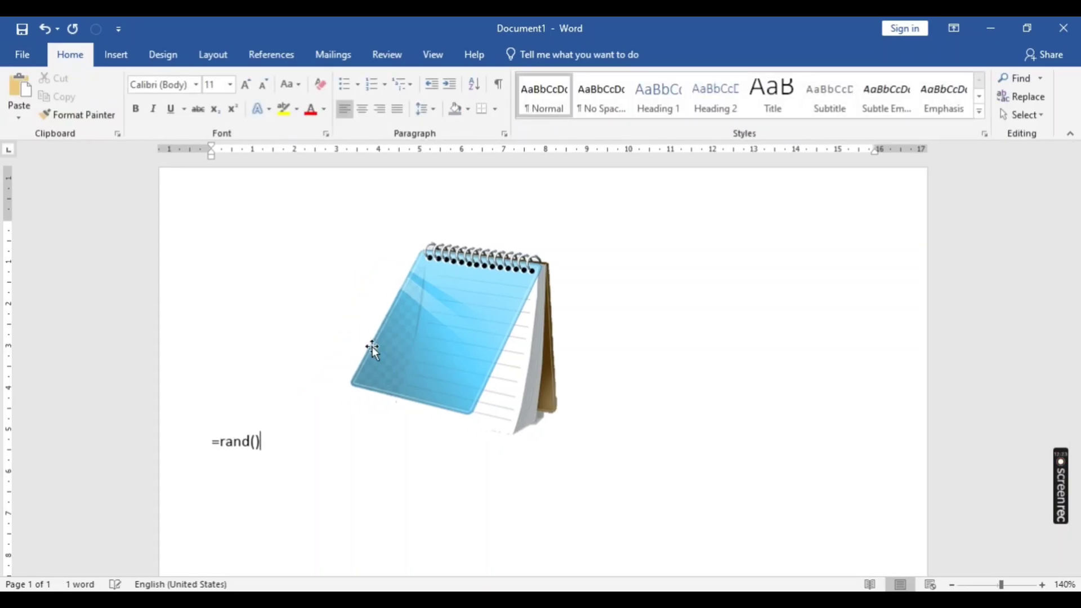
key("Return")
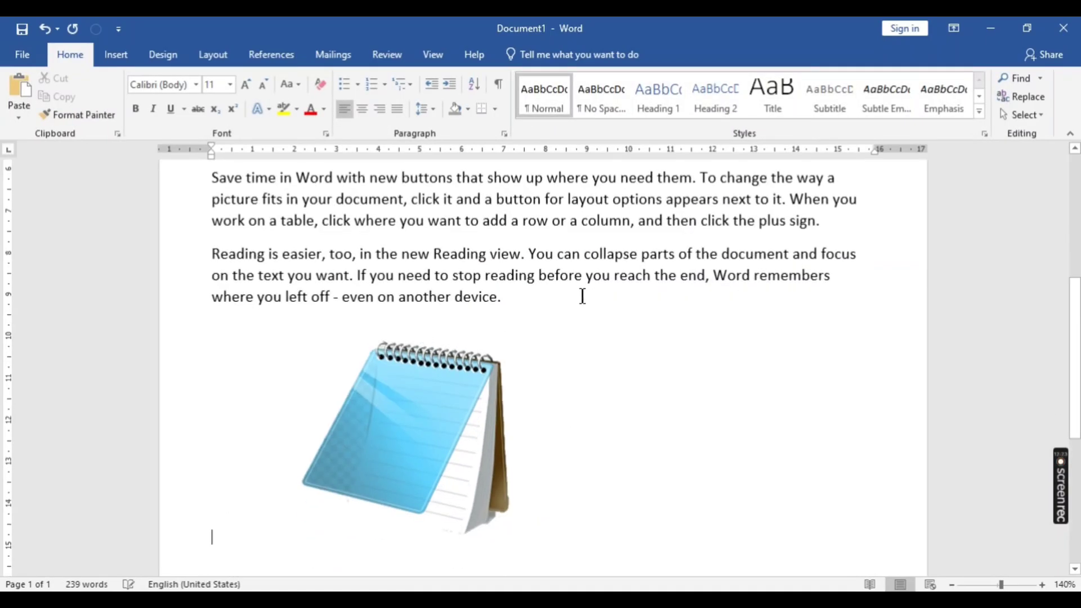
left_click_drag(410, 412, 440, 306)
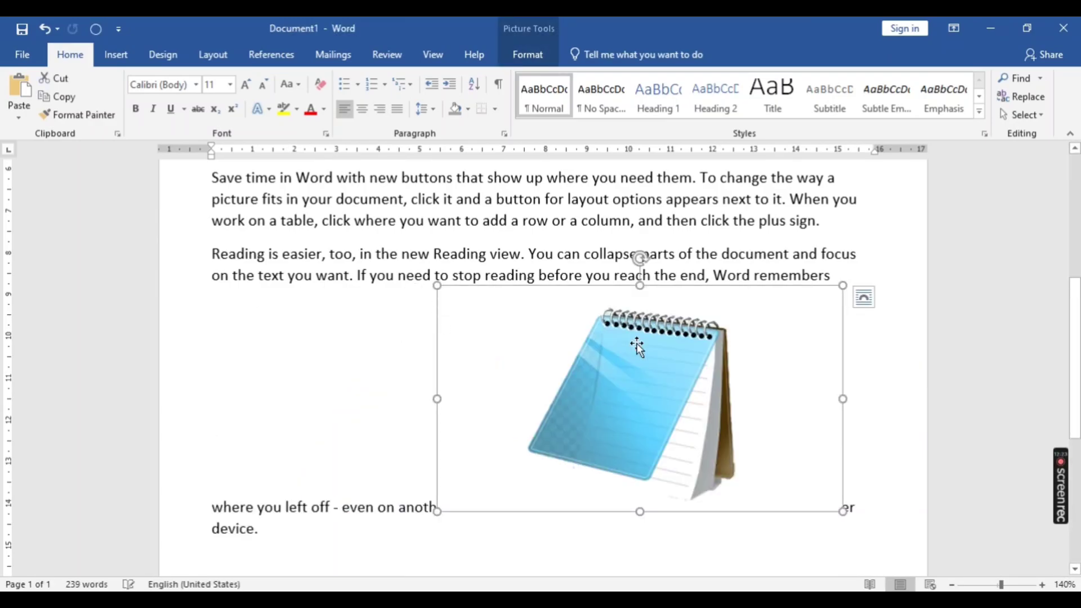
left_click_drag(643, 374, 562, 281)
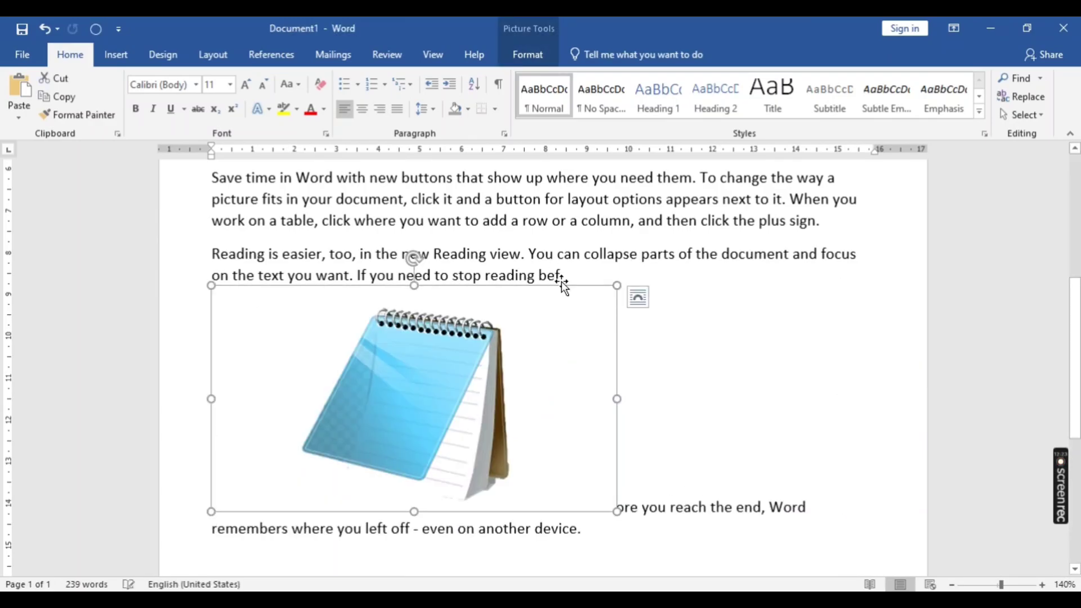
- Darken the notepad picture with the darkest brightness preset at 0% contrast and recolor it in light orange
left_click(523, 51)
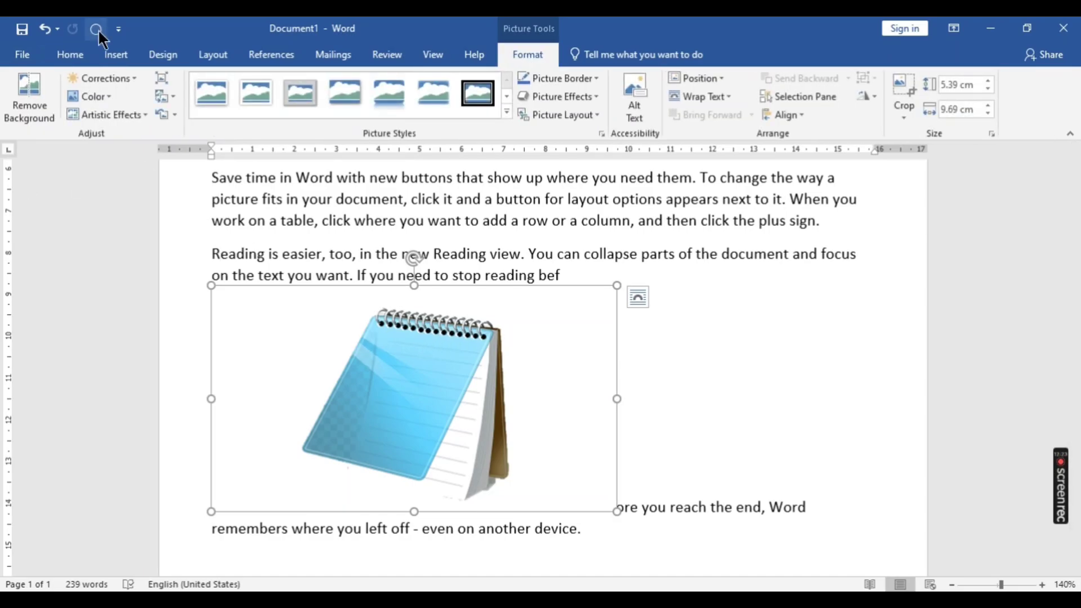
left_click(136, 78)
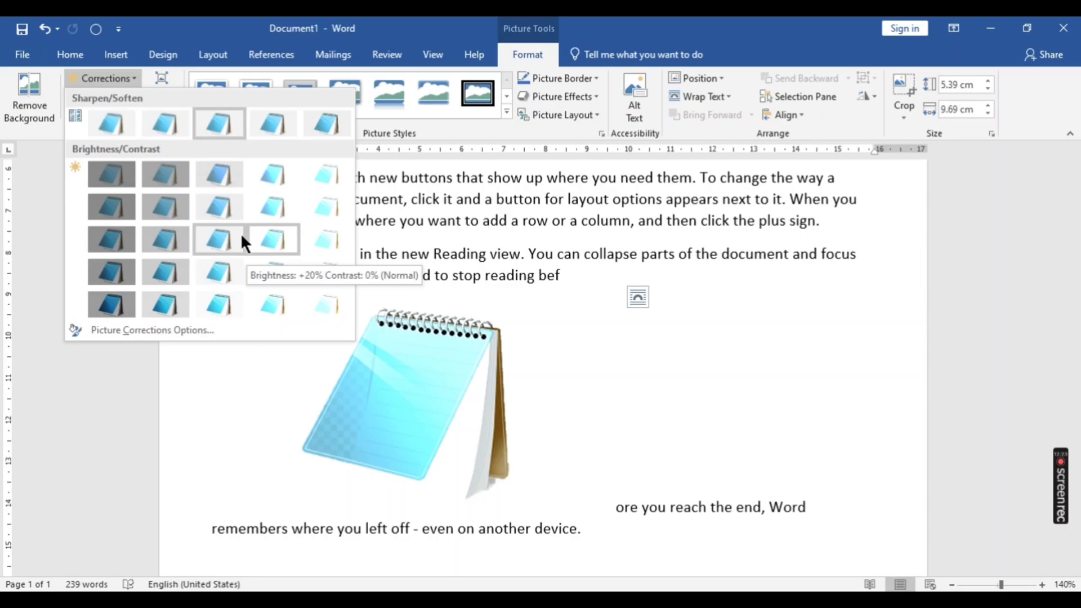
left_click(113, 242)
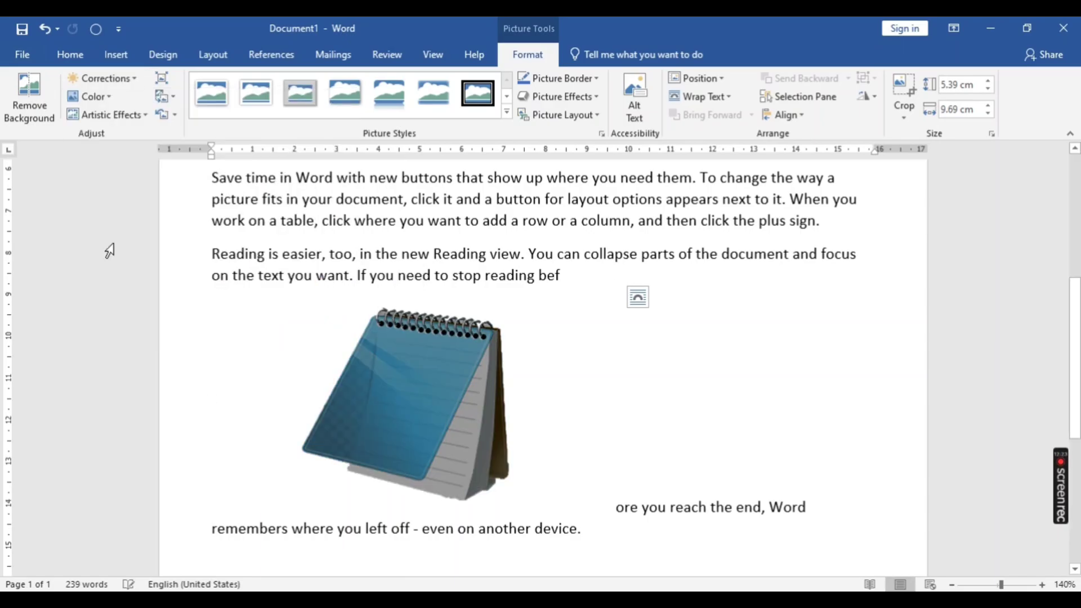
left_click(111, 96)
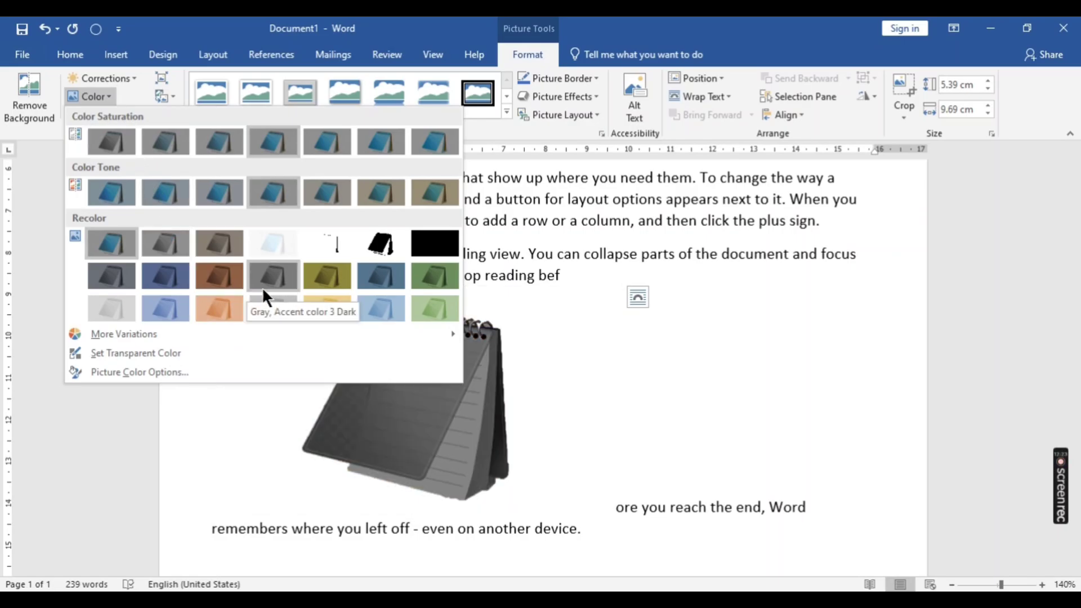
left_click(216, 311)
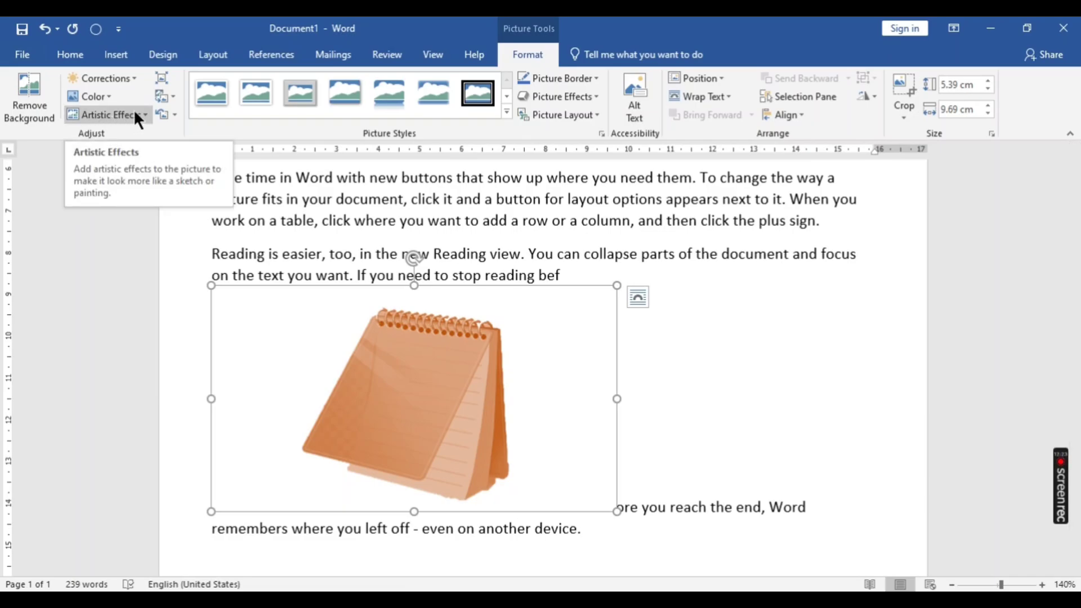
- Apply the cracked, cement-like artistic effect to the notepad picture and check its texture up close
left_click(147, 114)
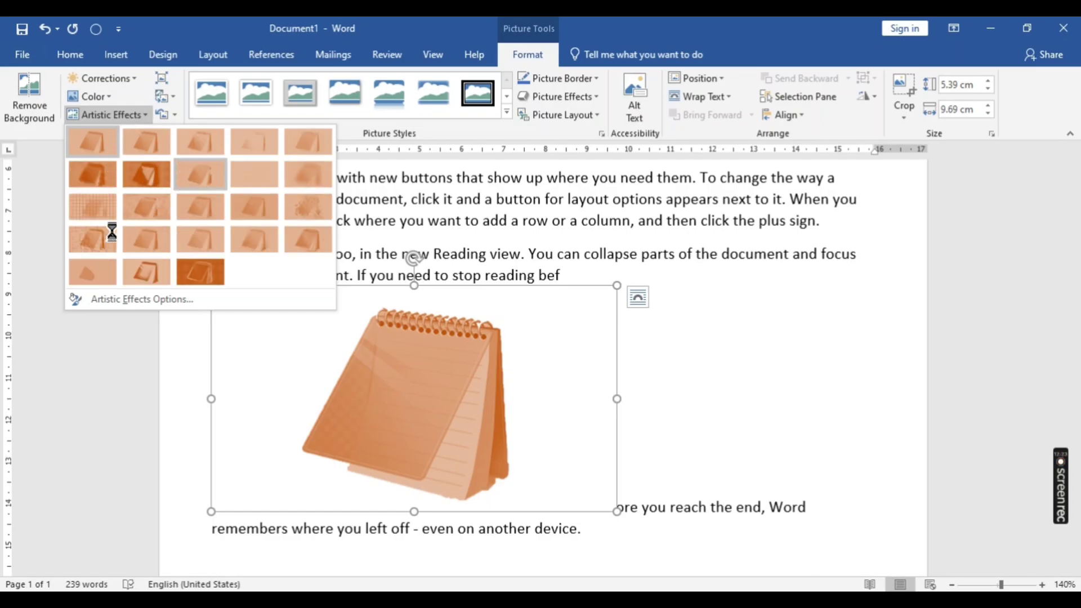
left_click(95, 239)
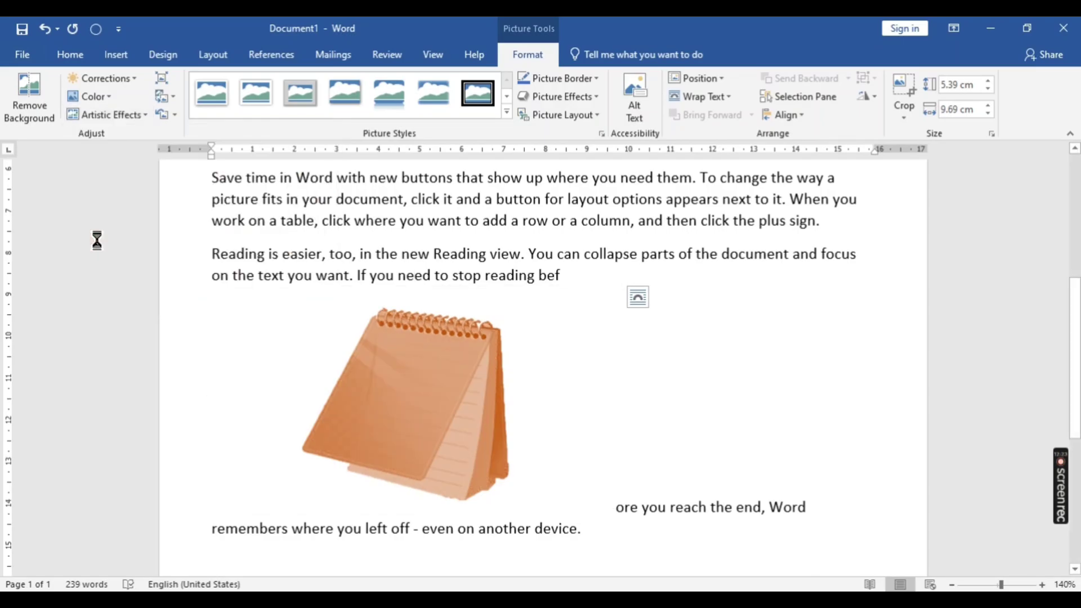
scroll(397, 403, "up", 3)
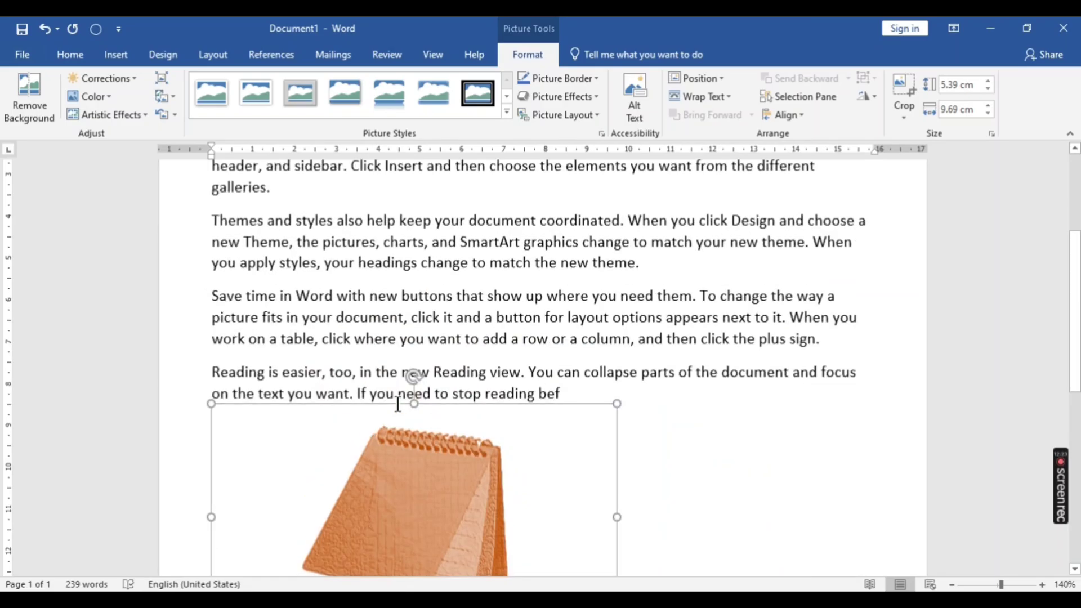
scroll(415, 391, "down", 5)
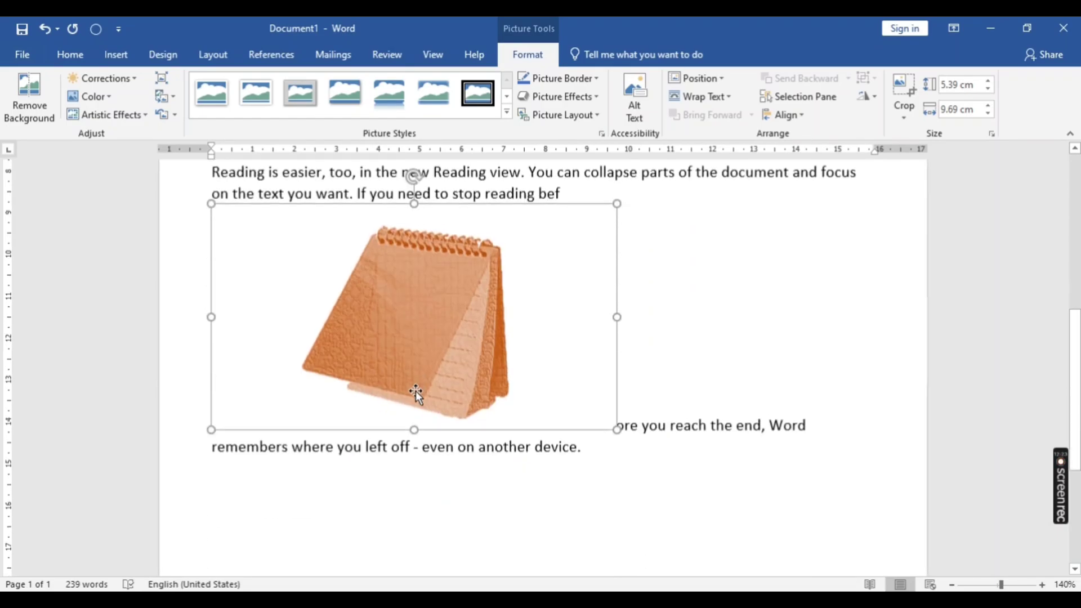
scroll(416, 391, "up", 5)
scroll(416, 391, "up", 7)
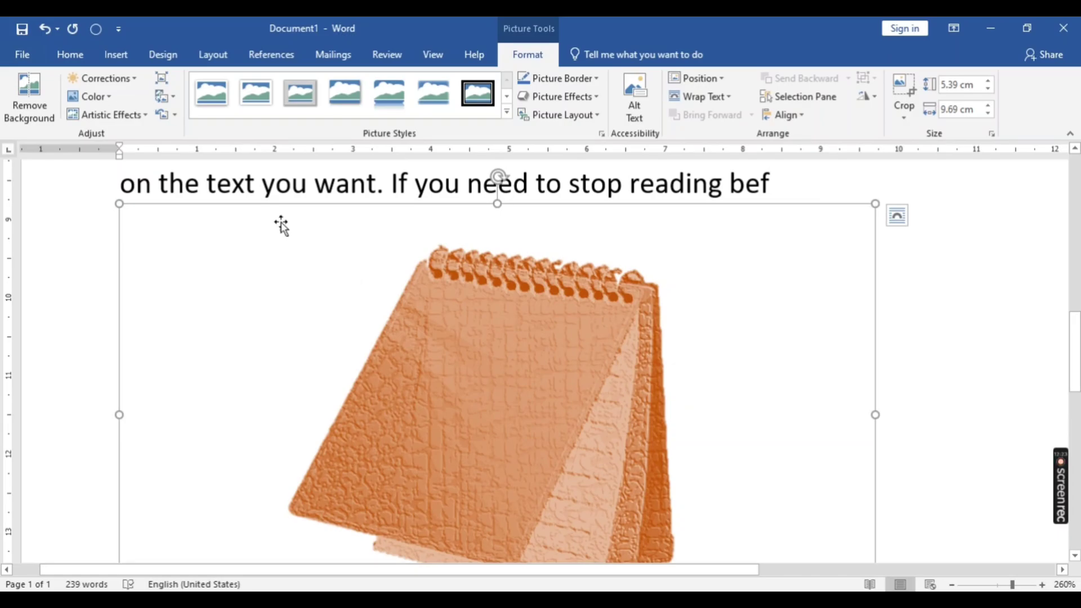
- Compress only the notepad picture at the default resolution with cropped areas deleted, and reset the picture's formatting
left_click(158, 79)
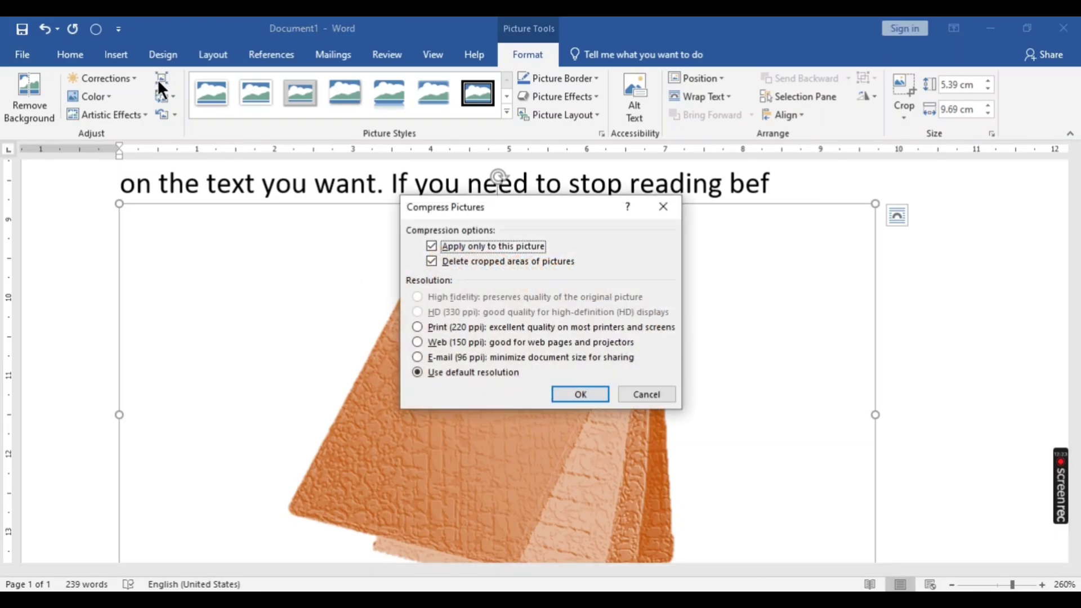
left_click(573, 392)
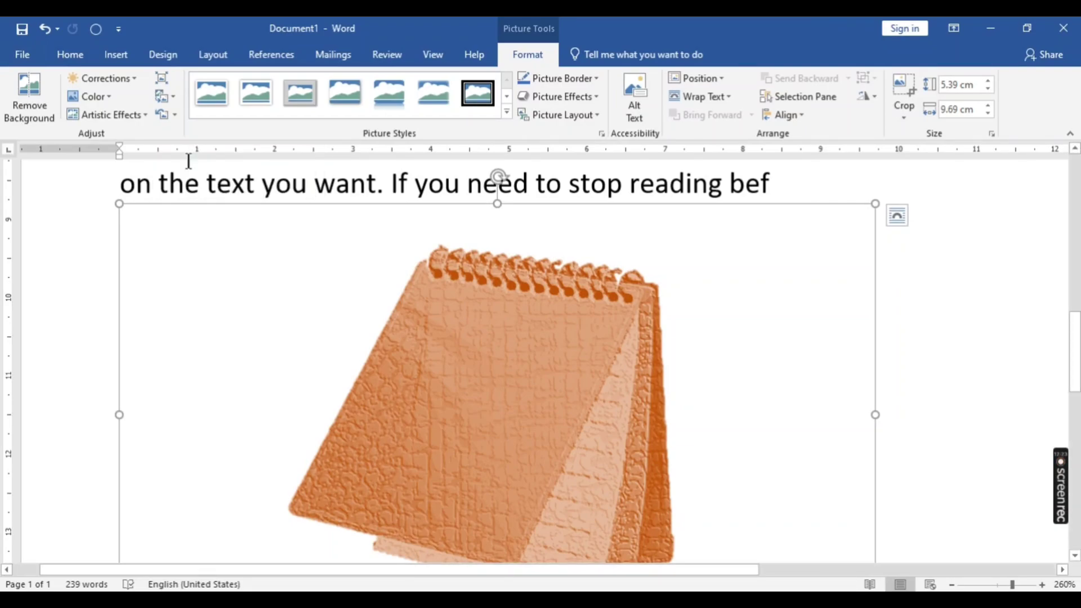
left_click(160, 115)
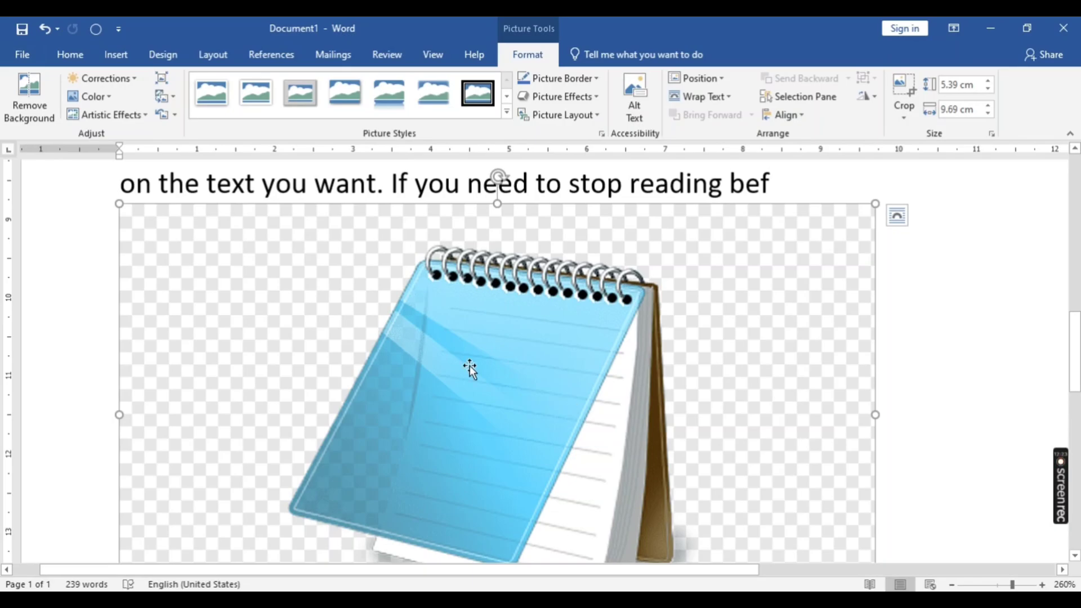
- Replace the notepad picture with the image file kmc_20240330_222223 from the videos folder
left_click(160, 96)
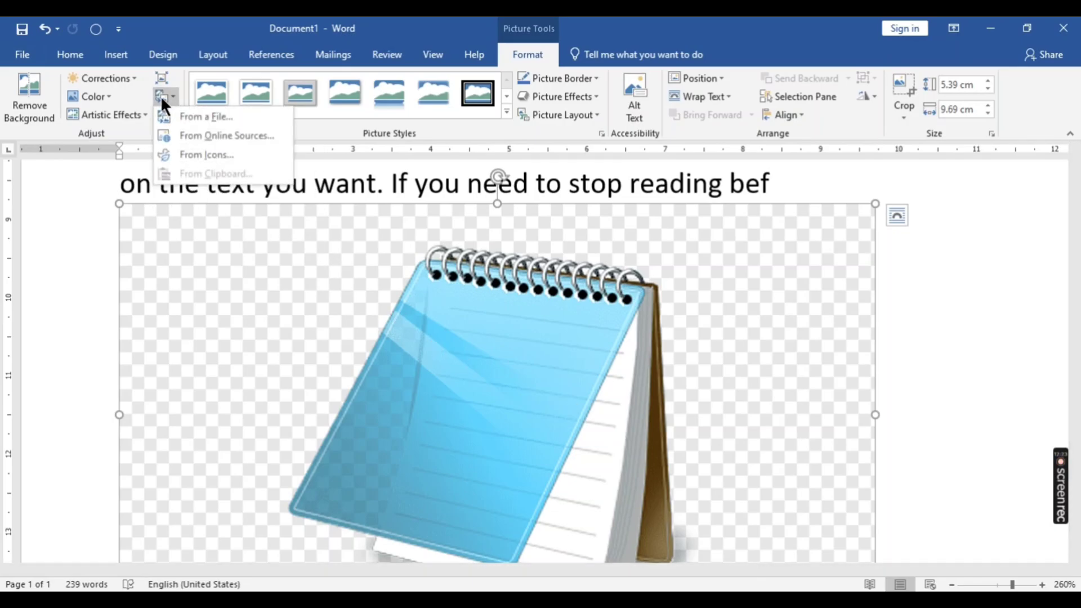
left_click(182, 116)
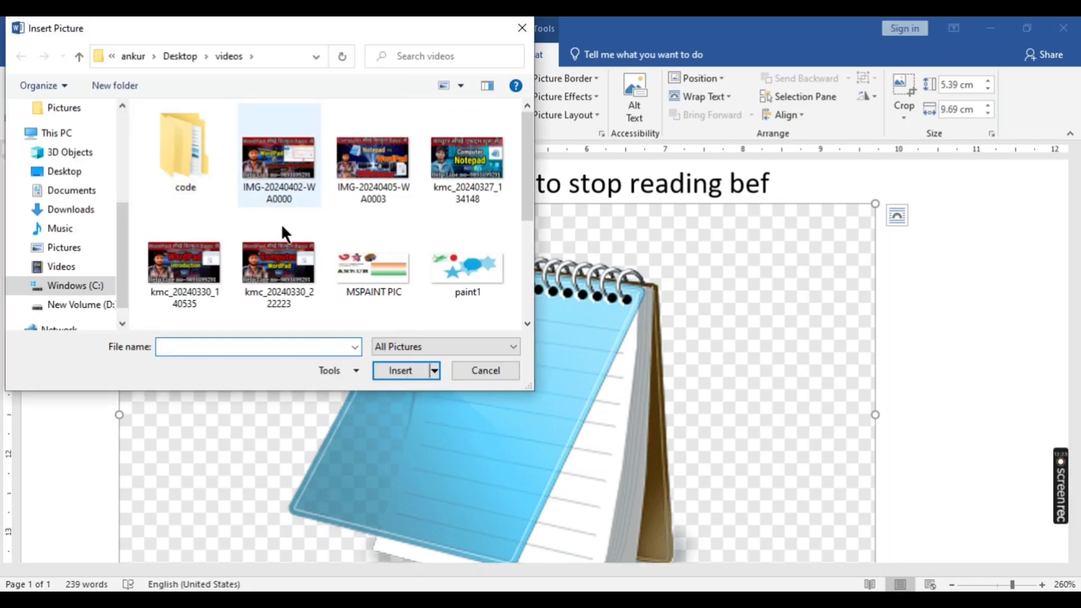
left_click(275, 265)
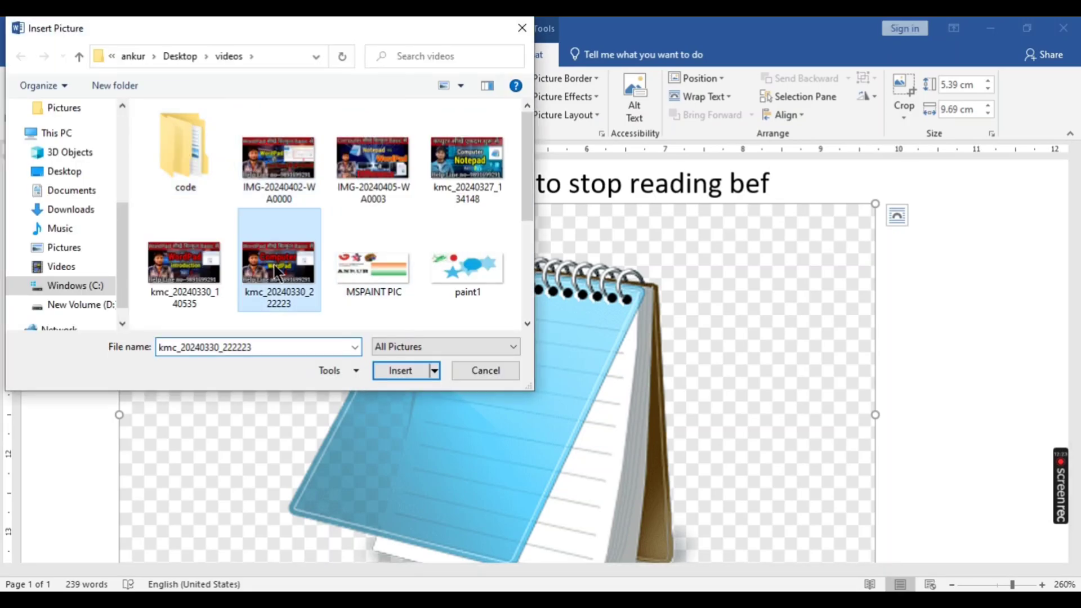
left_click(398, 370)
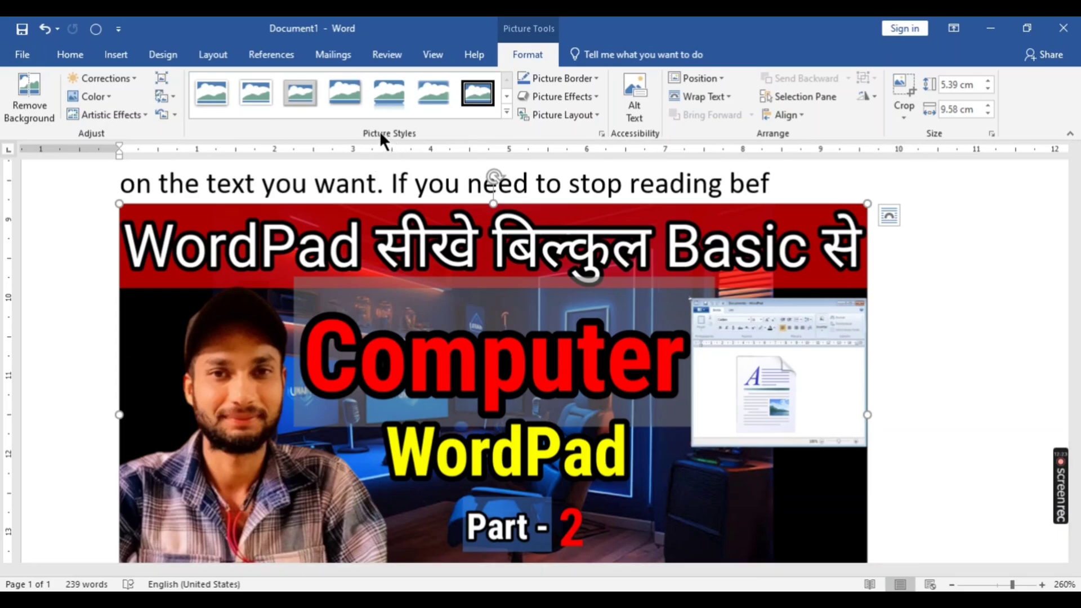
- Try the beveled metal frame style on the WordPad picture, switch to the black double frame, and shrink the picture to about 4.15 × 7.39 cm
left_click(304, 92)
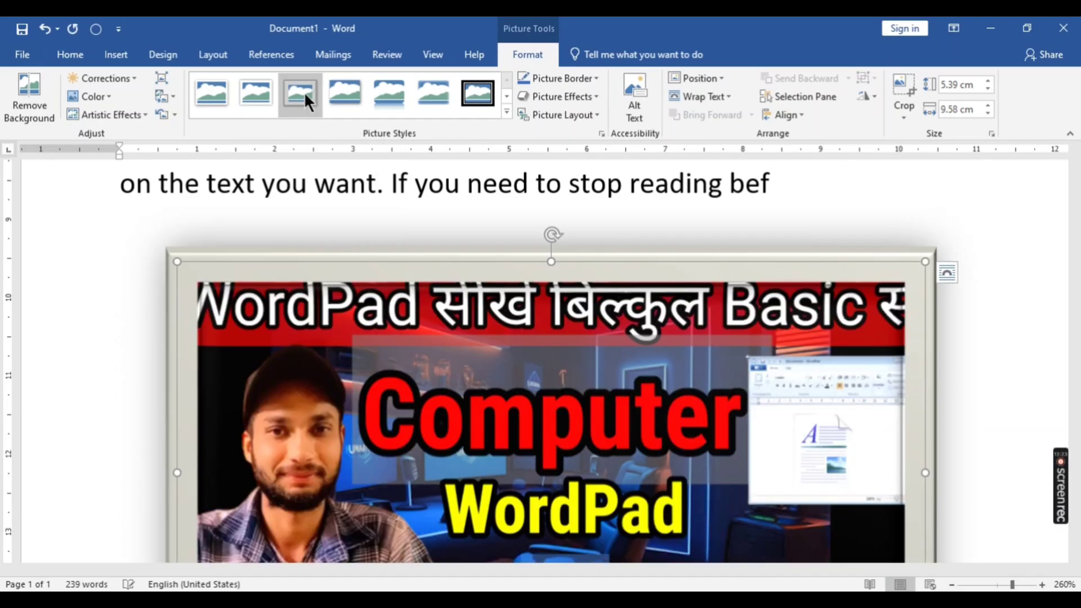
left_click(488, 91)
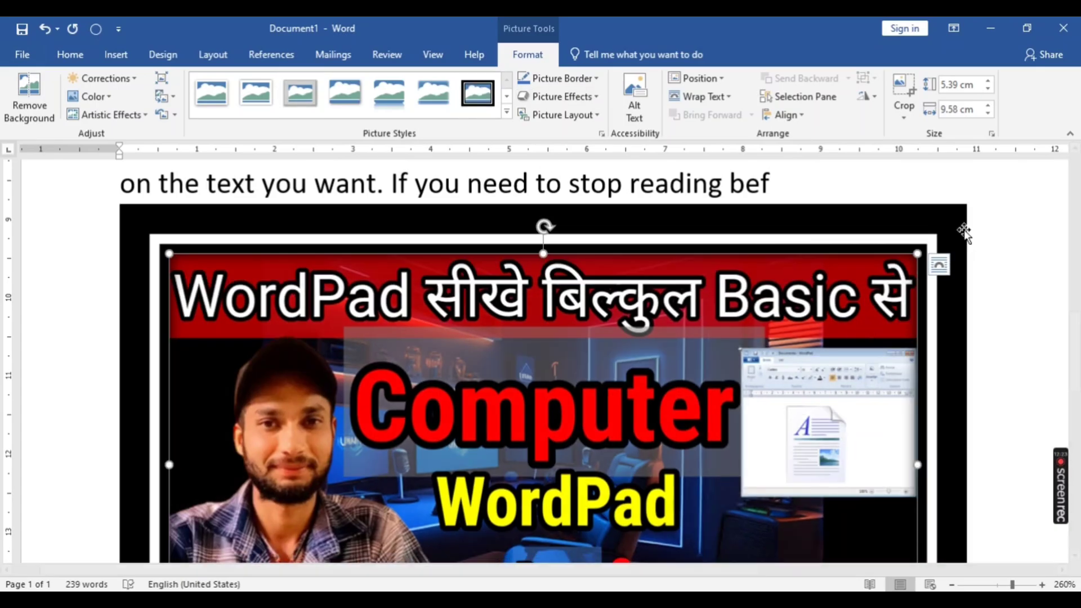
left_click_drag(917, 255, 743, 386)
scroll(694, 381, "down", 5)
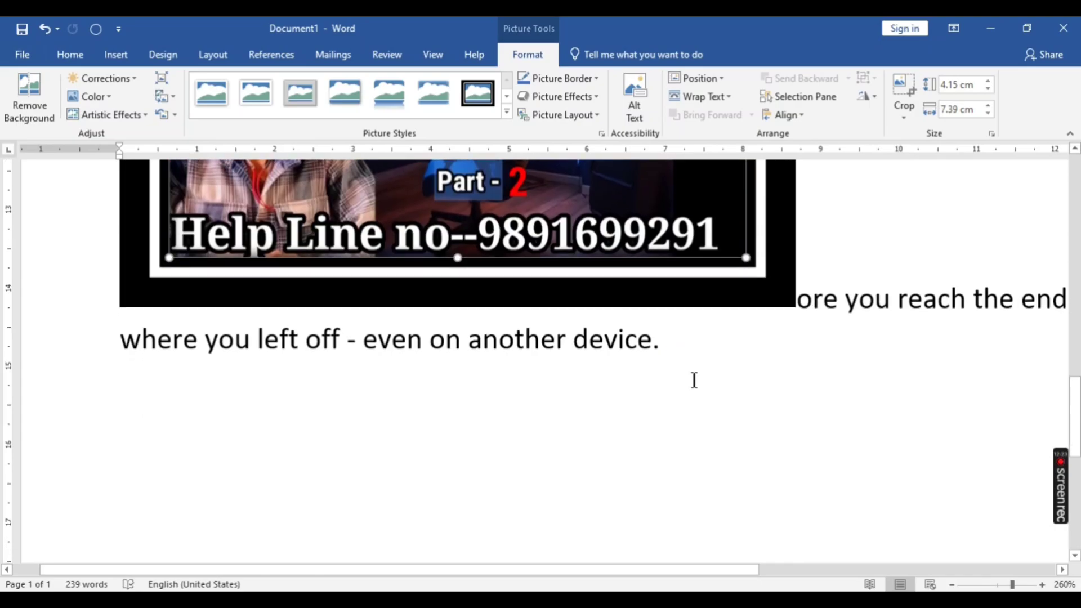
scroll(694, 381, "up", 1)
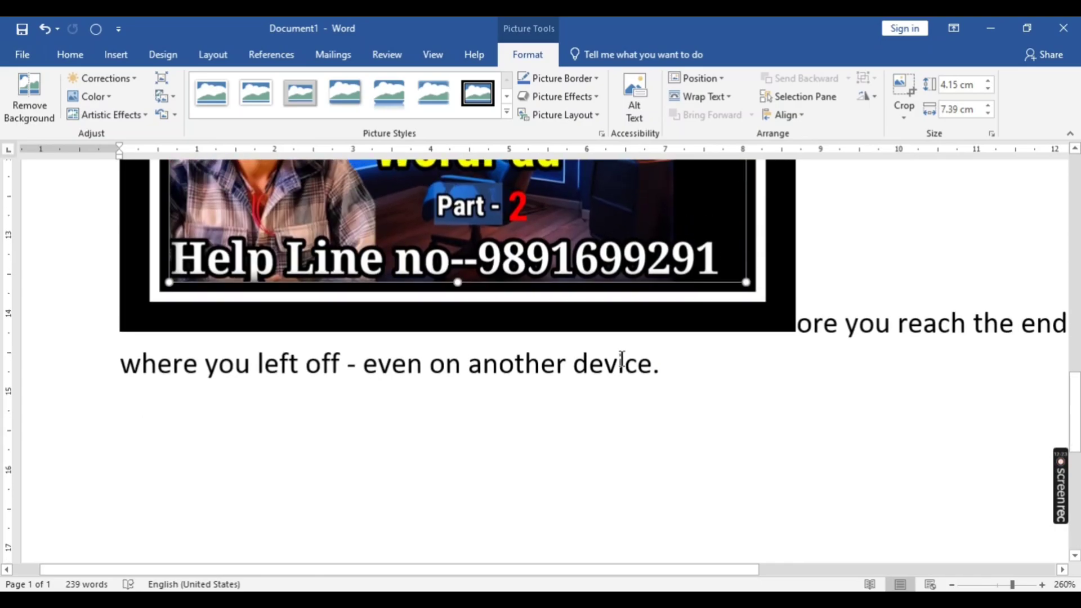
- Try the rounded picture style with a reflection on the WordPad picture
left_click(397, 91)
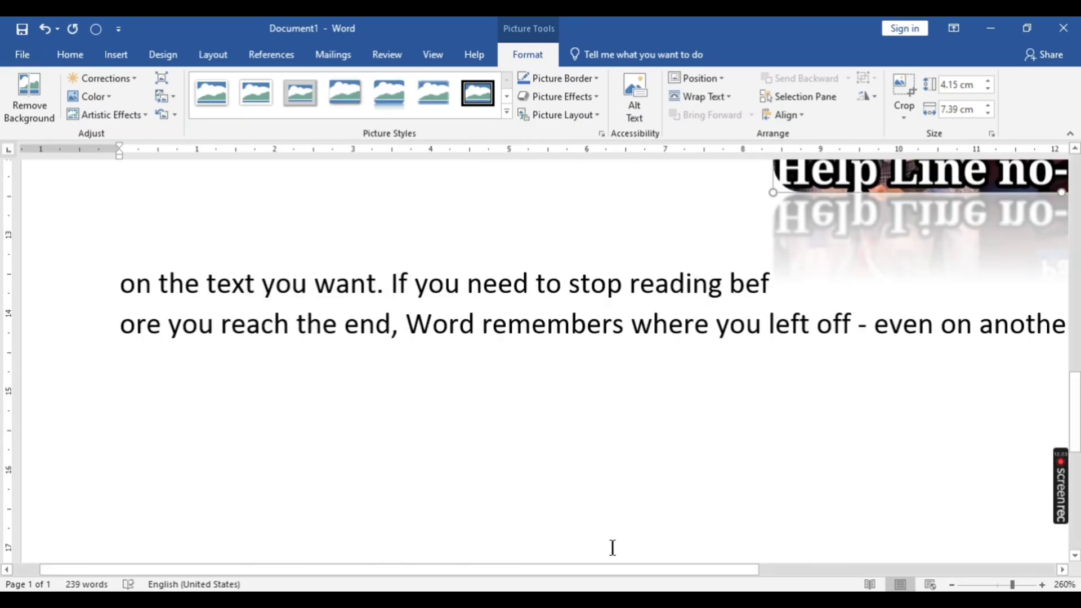
left_click_drag(609, 568, 802, 568)
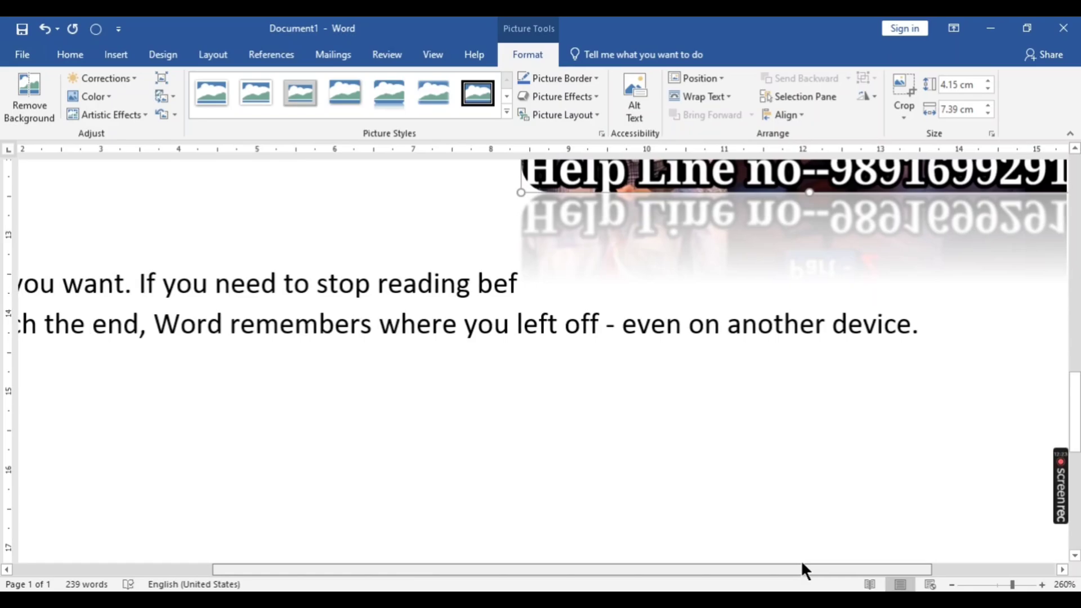
key("ctrl+z")
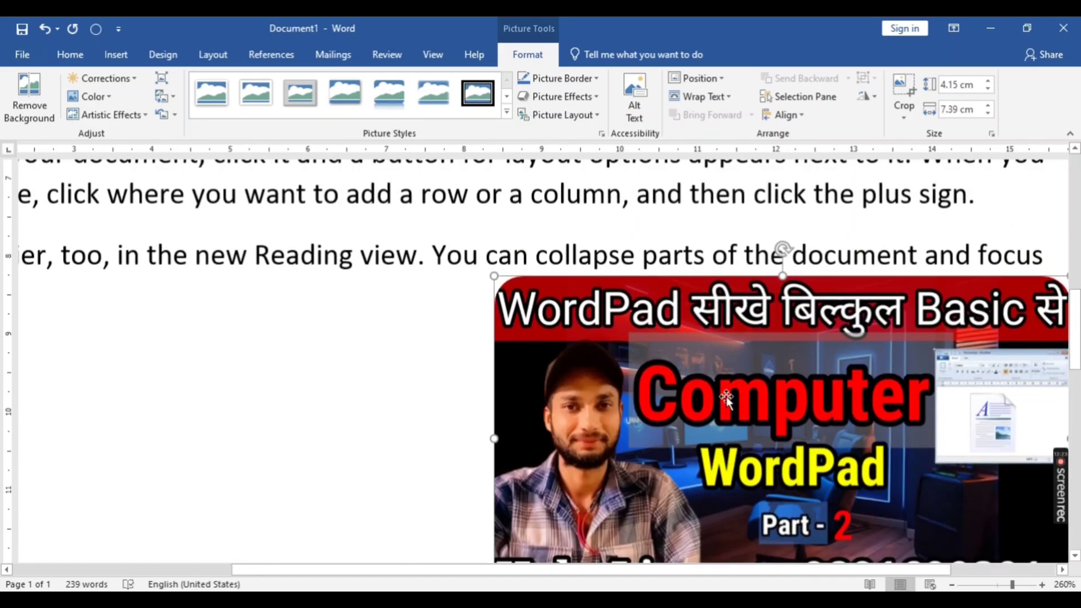
key("ctrl+y")
left_click_drag(681, 569, 734, 570)
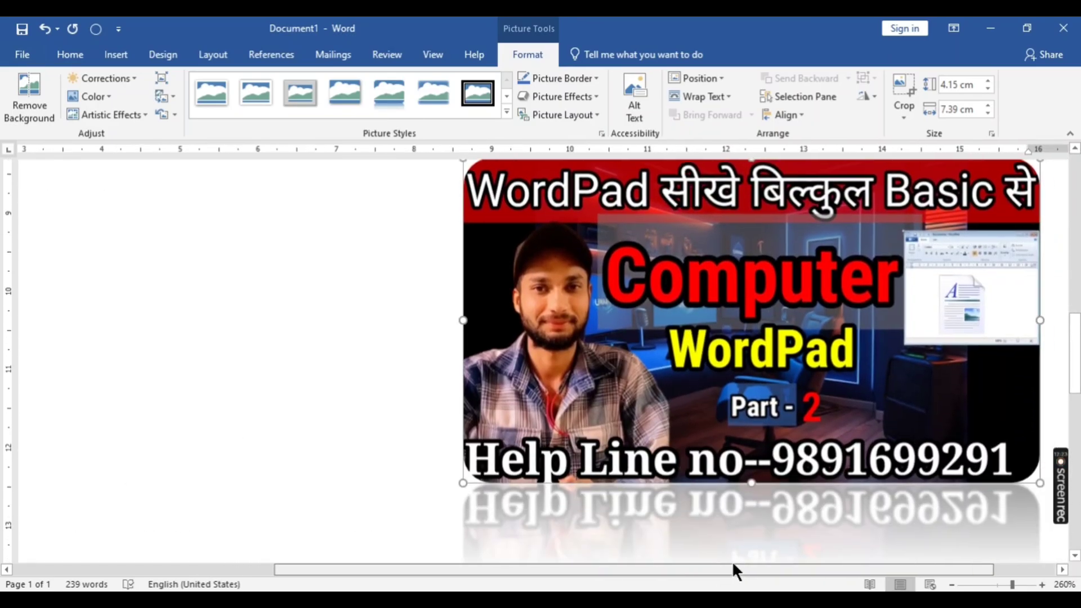
left_click(312, 107)
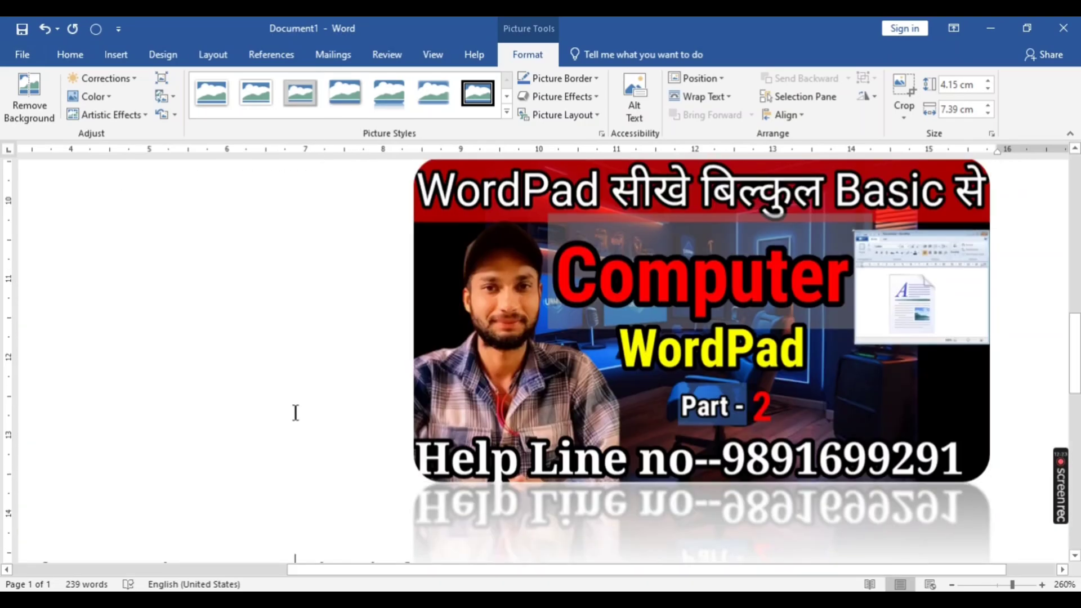
left_click(295, 412)
left_click(663, 350)
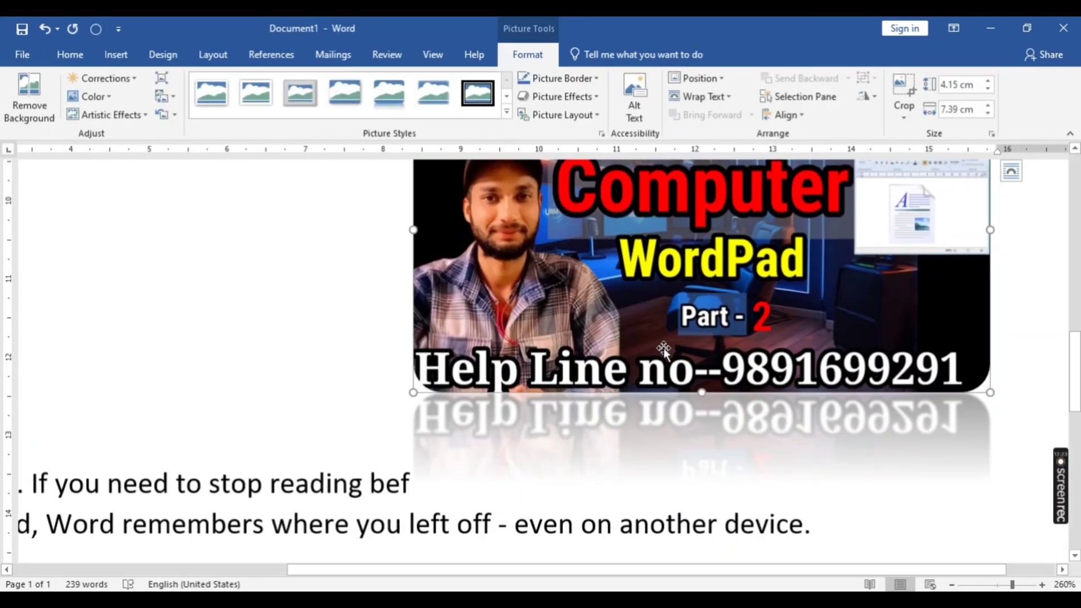
- Apply the black double frame style to the WordPad picture again and return the document zoom to 140%
left_click(471, 97)
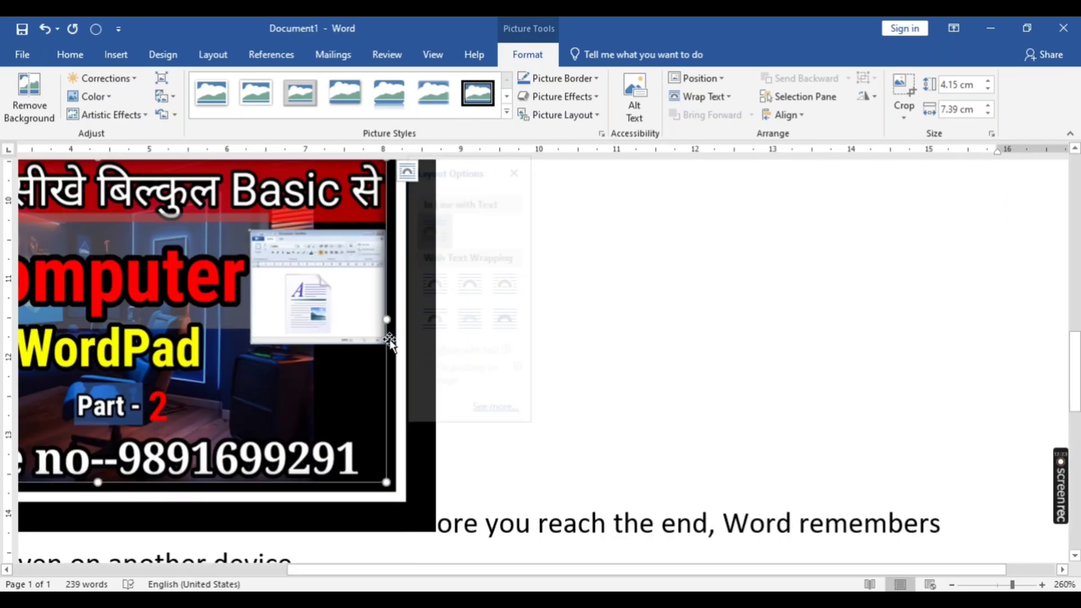
scroll(390, 340, "down", 3)
scroll(687, 454, "down", 1)
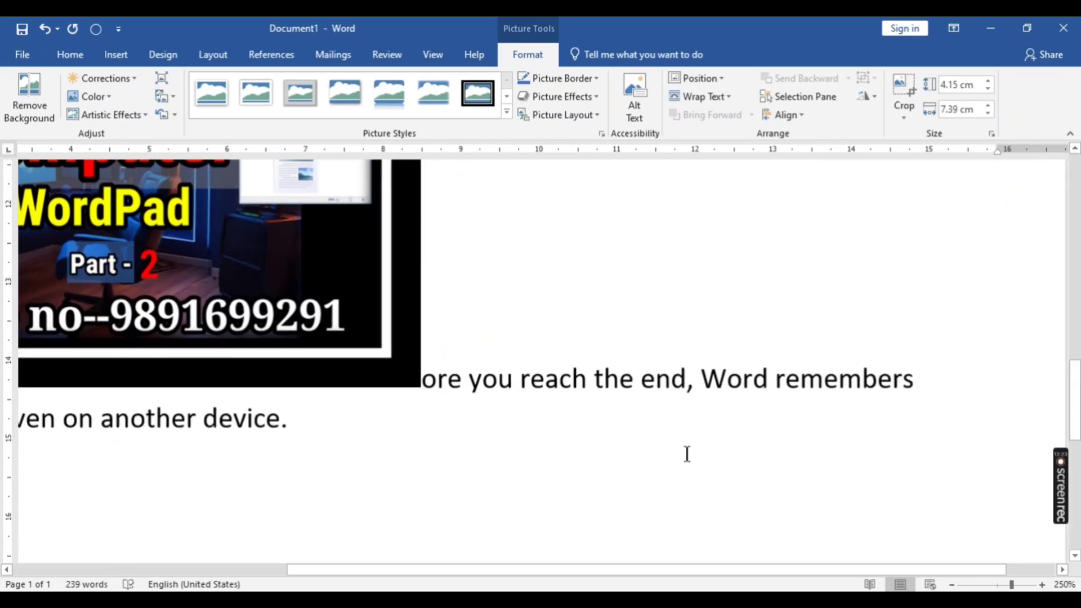
scroll(687, 454, "down", 11, "ctrl")
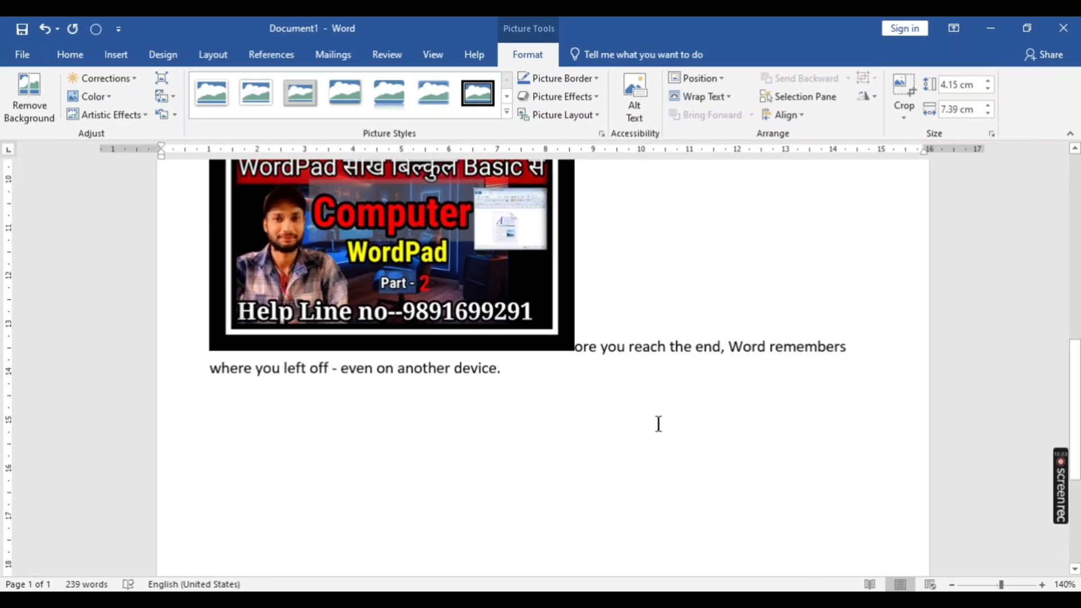
left_click(571, 294)
scroll(572, 294, "up", 3)
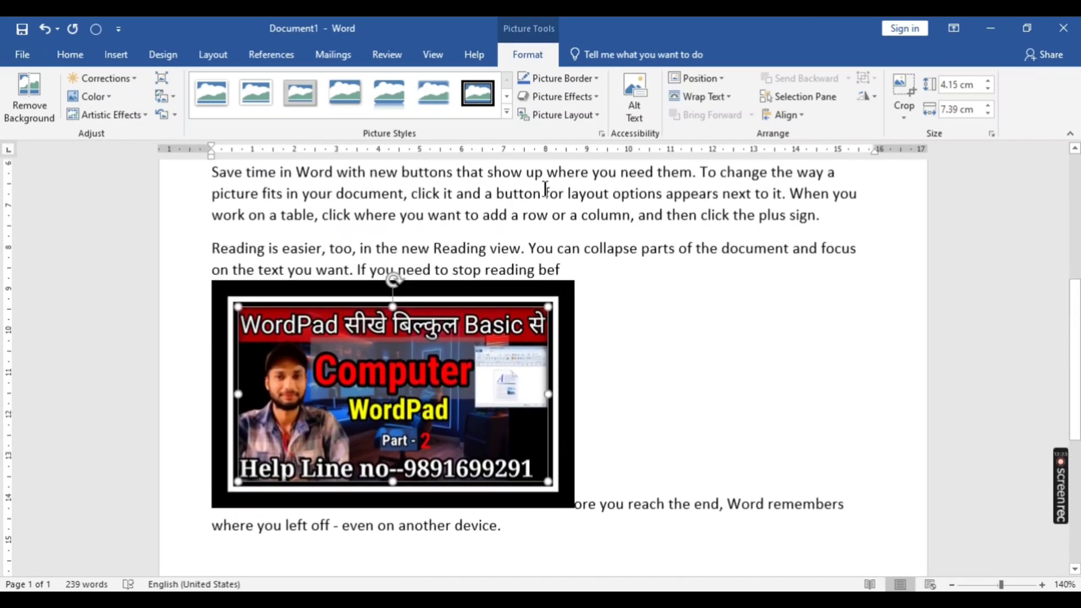
- Give the WordPad picture a red border and preview the glow and soft edges picture effects without applying one
left_click(596, 76)
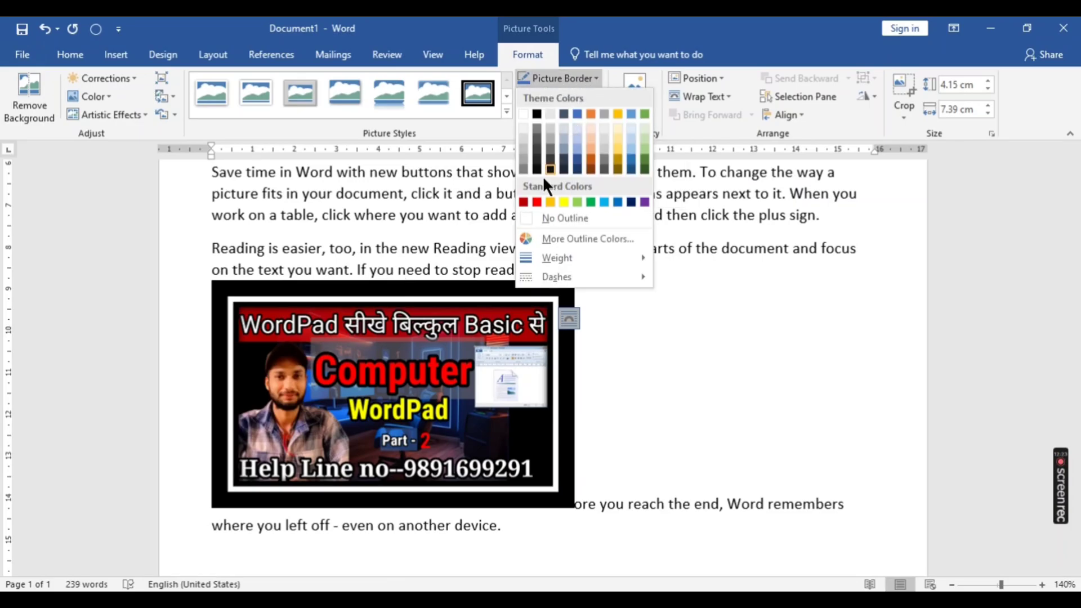
left_click(535, 200)
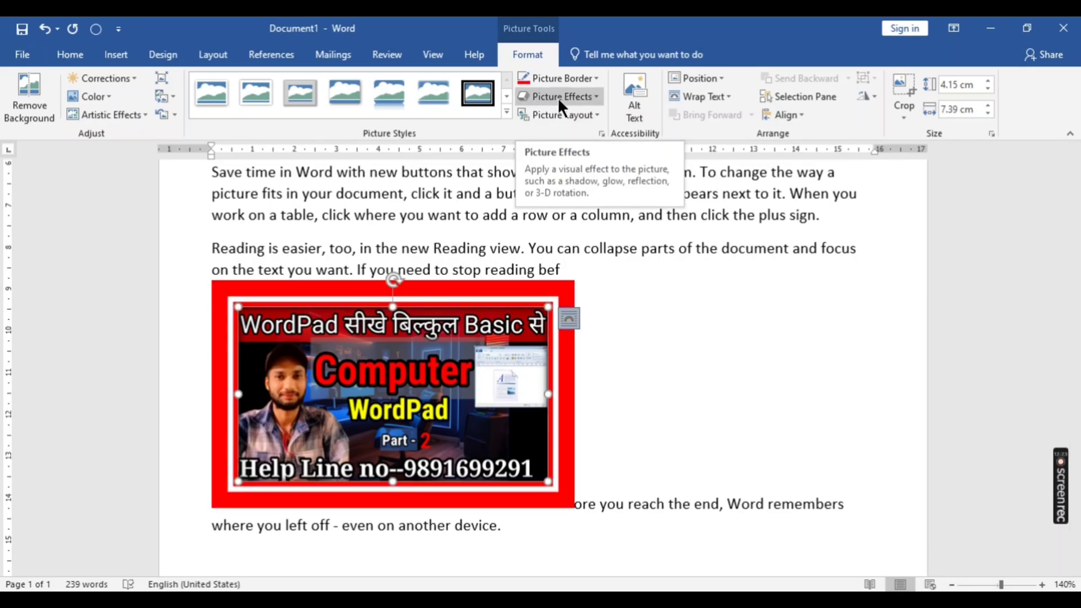
left_click(598, 97)
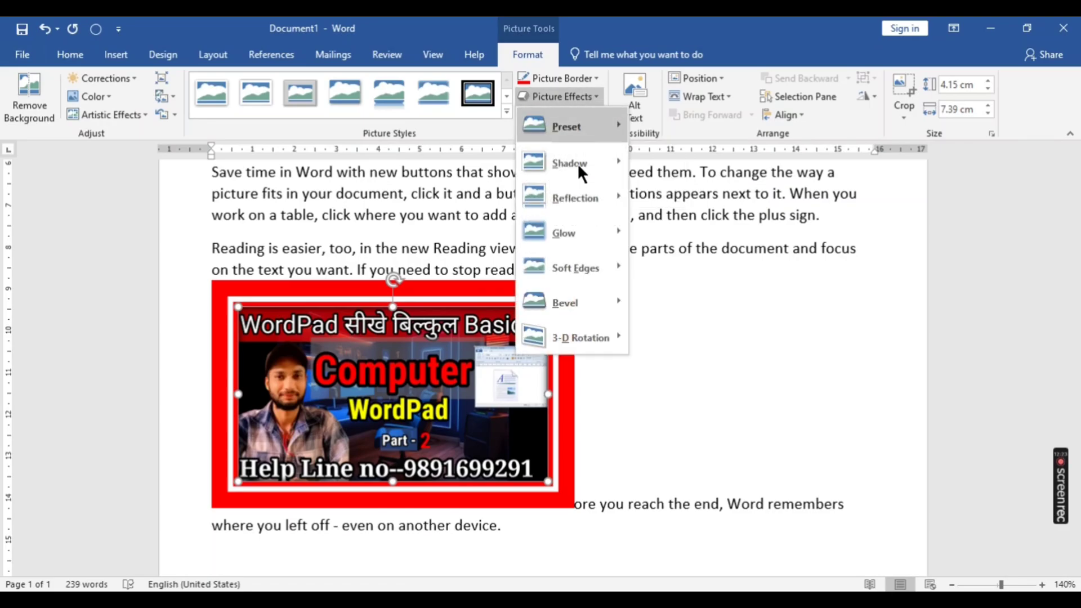
mouse_move(559, 239)
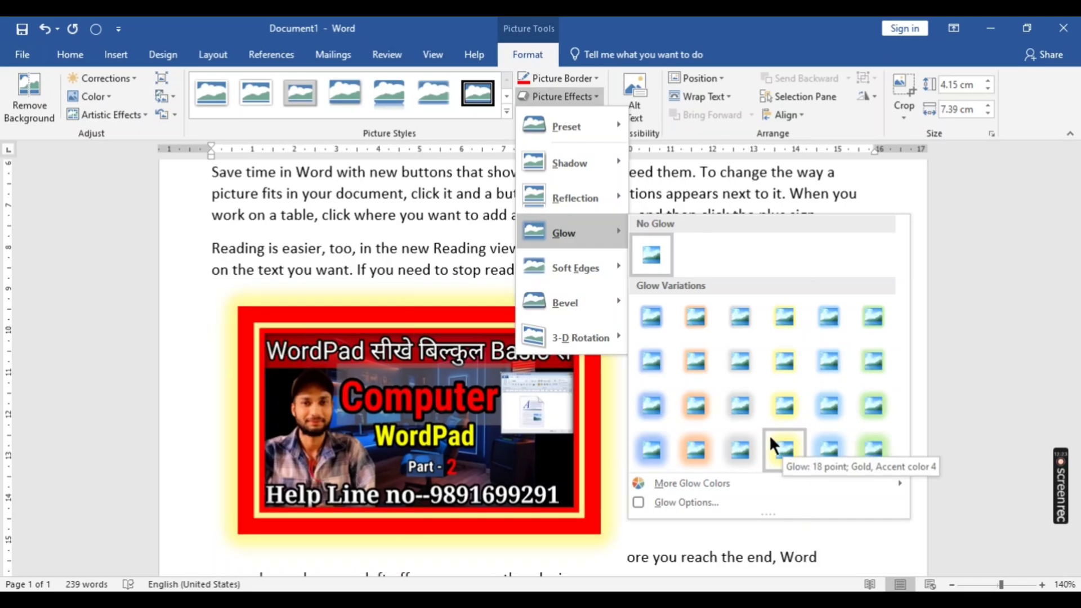
mouse_move(562, 274)
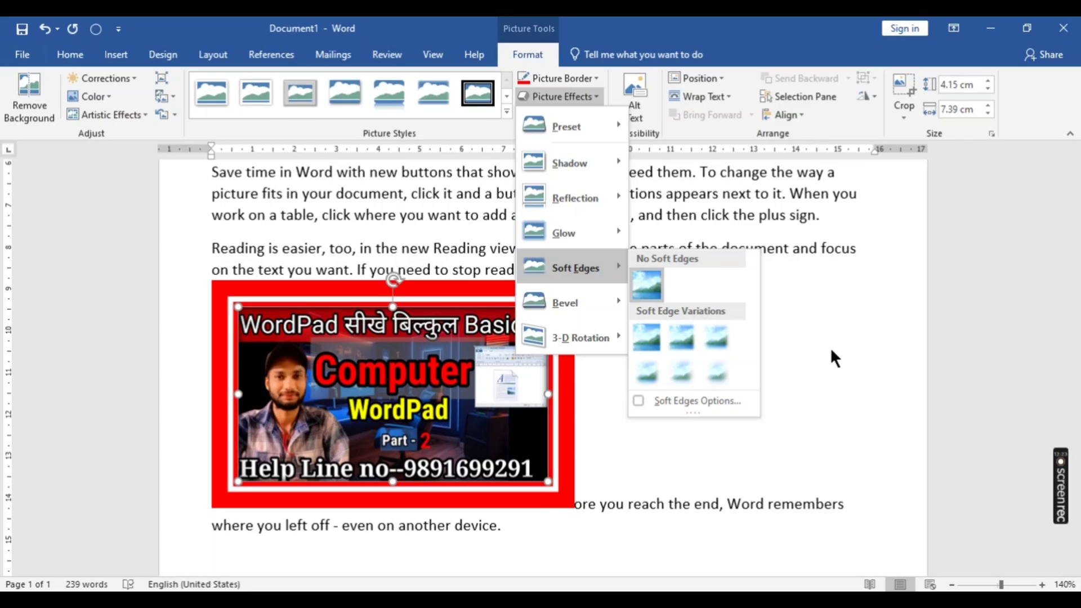
left_click(673, 198)
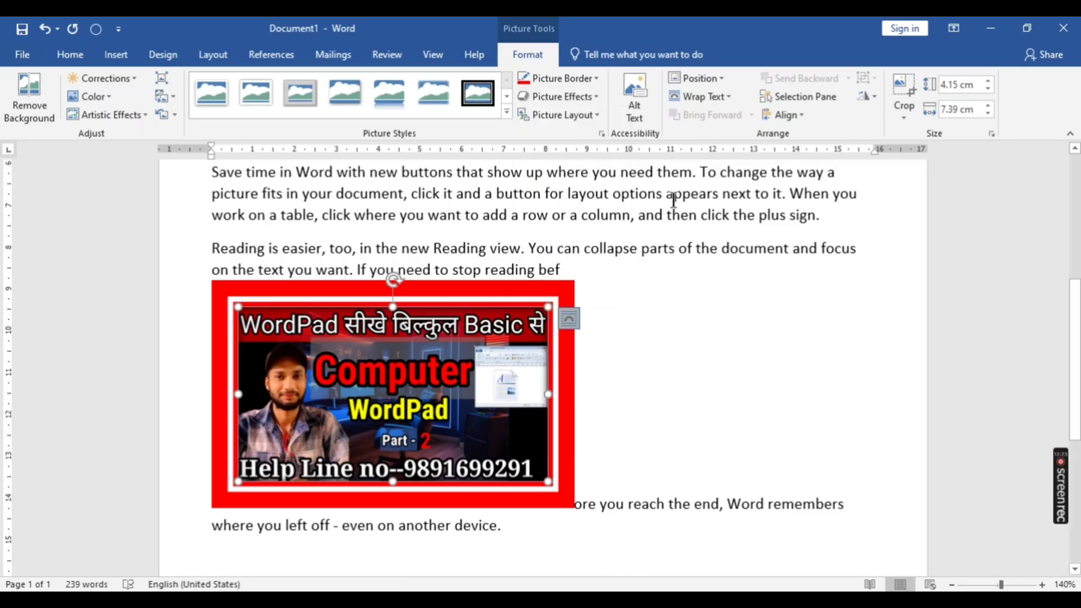
- Try the circular picture layout with side callouts on the WordPad picture and undo the conversion to SmartArt
left_click(552, 114)
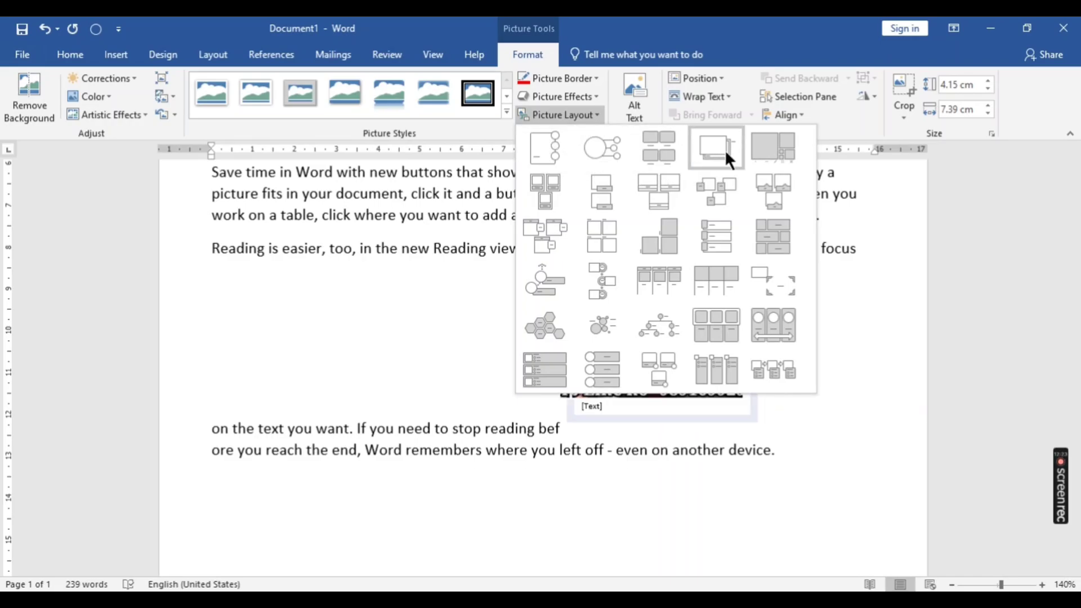
left_click(598, 154)
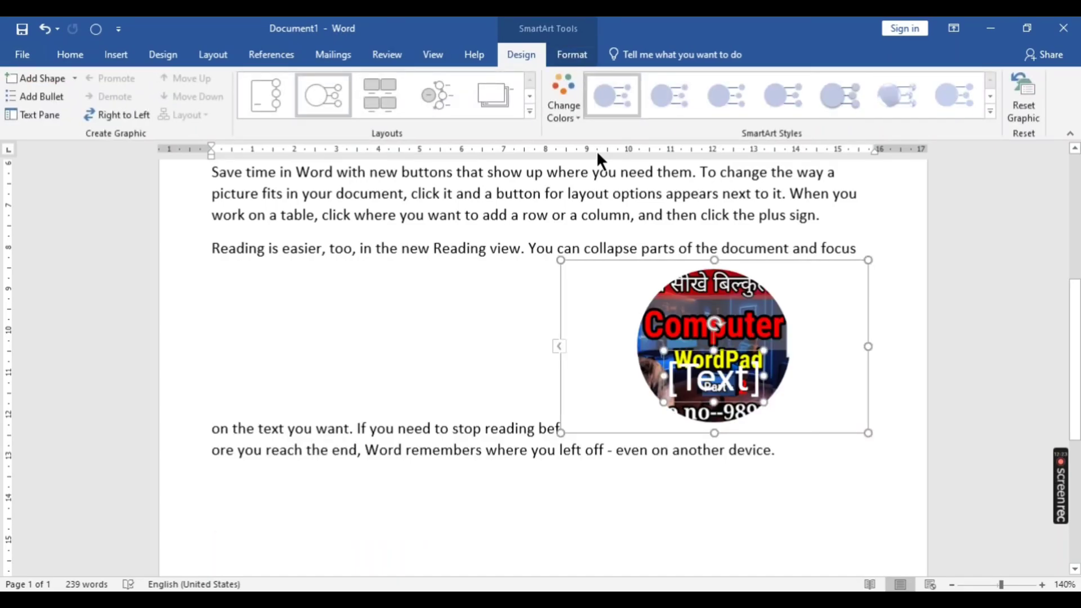
key("ctrl+z")
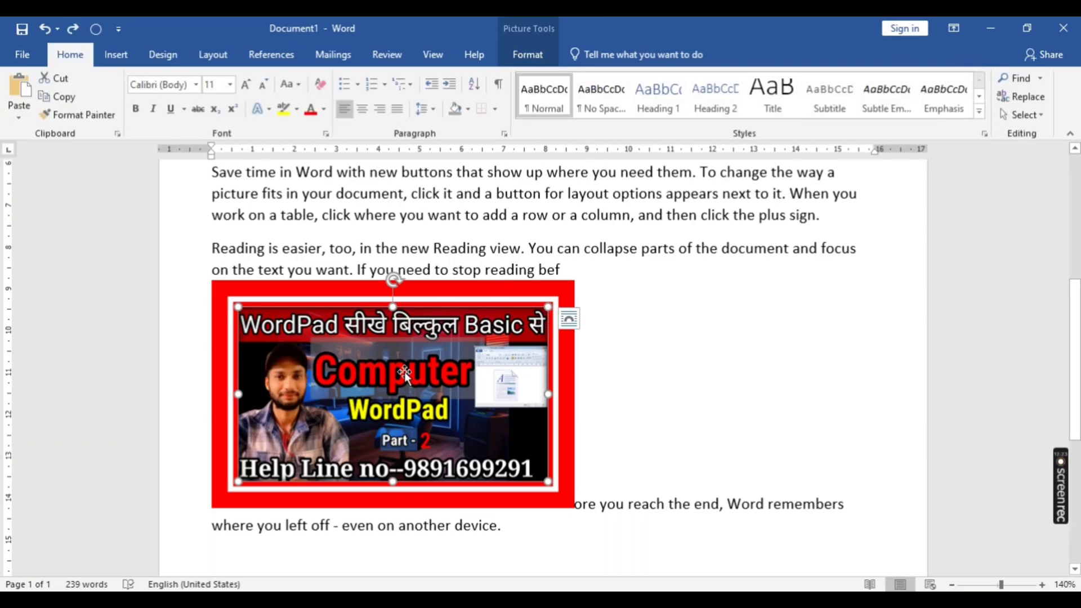
- Shrink the WordPad picture to about 2.92 × 5.19 cm and position it at the page's top left with text wrapping
left_click(527, 55)
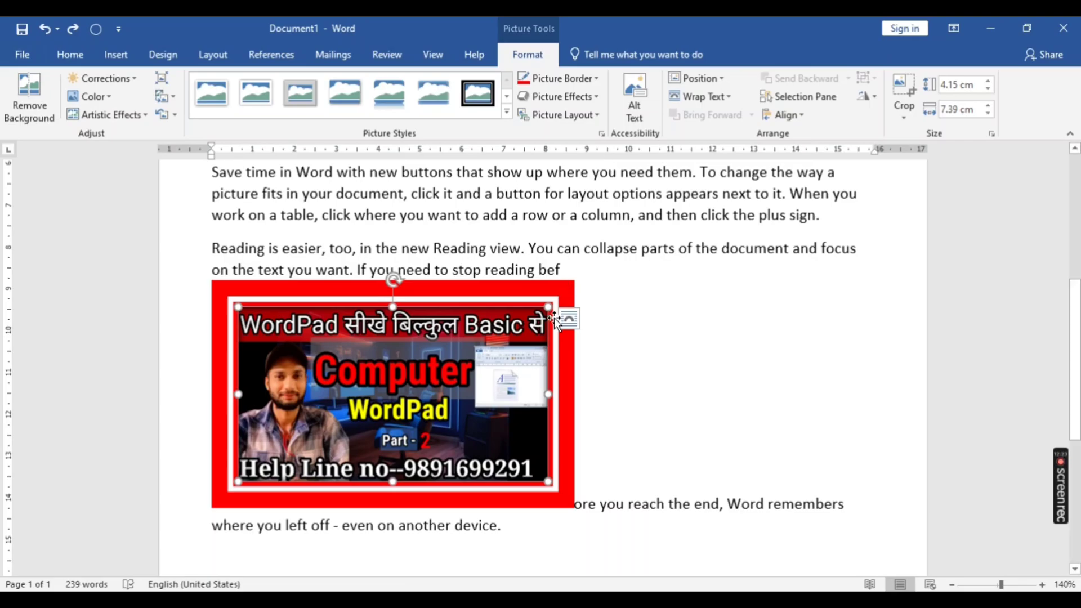
left_click_drag(552, 316, 431, 359)
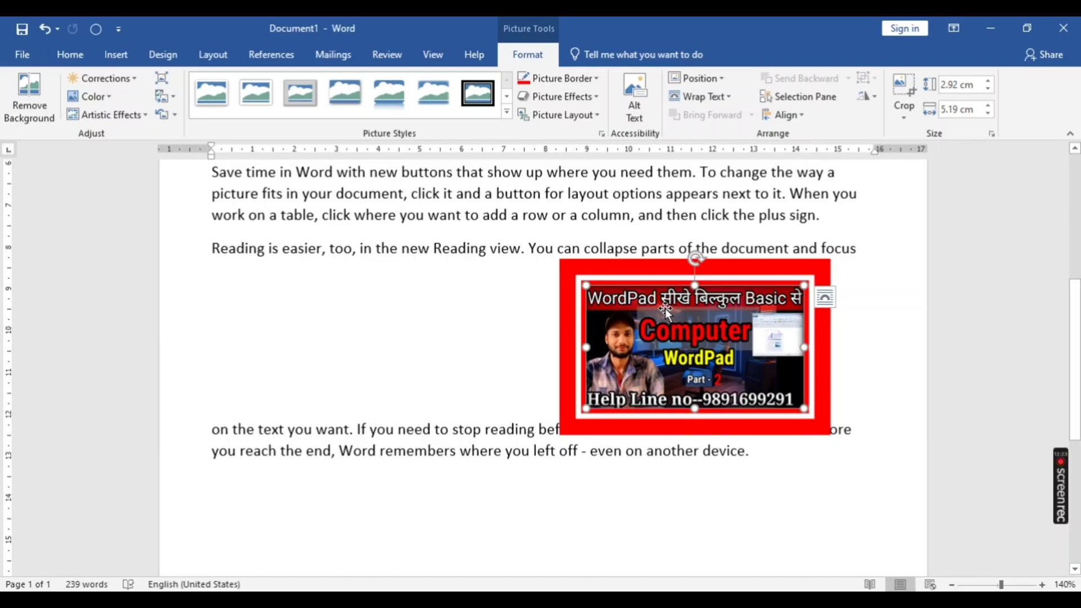
left_click(721, 78)
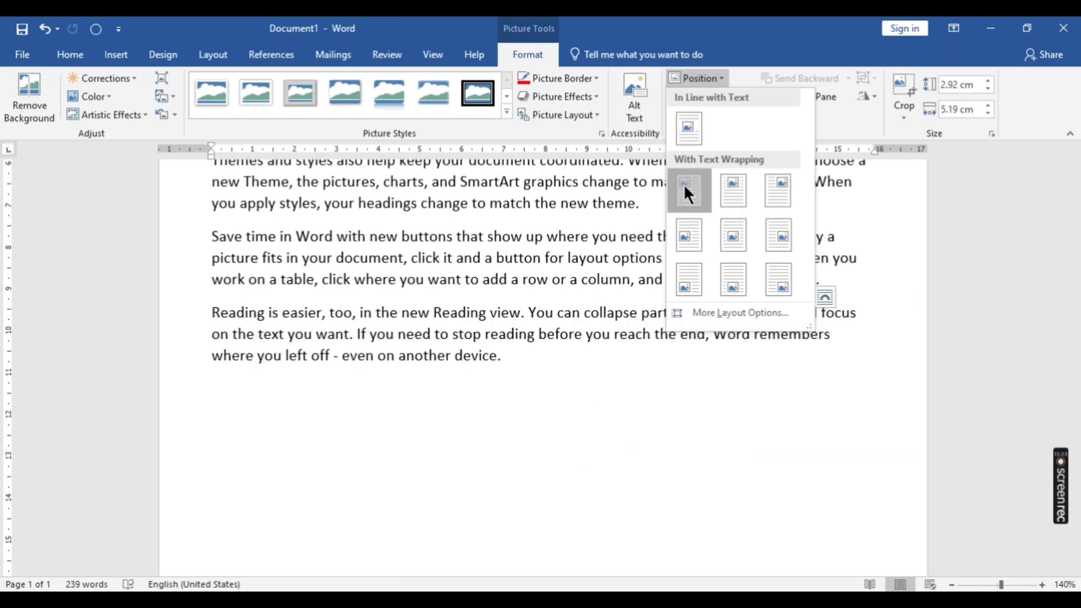
left_click(683, 183)
scroll(308, 339, "up", 5)
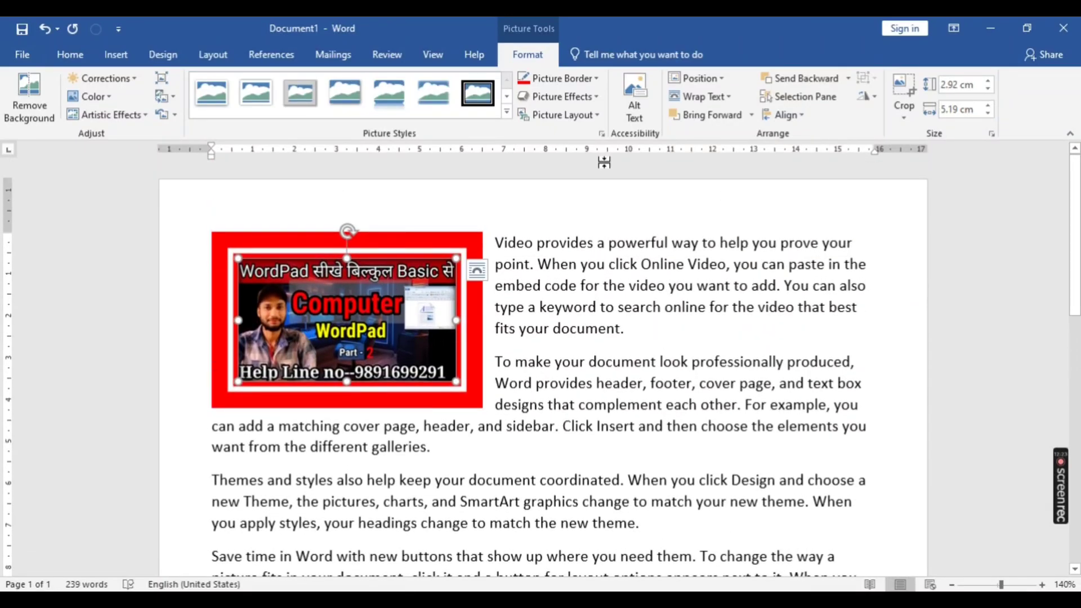
- Position the WordPad picture at the page's top right, followed by the middle centre, both with text wrapping
left_click(704, 78)
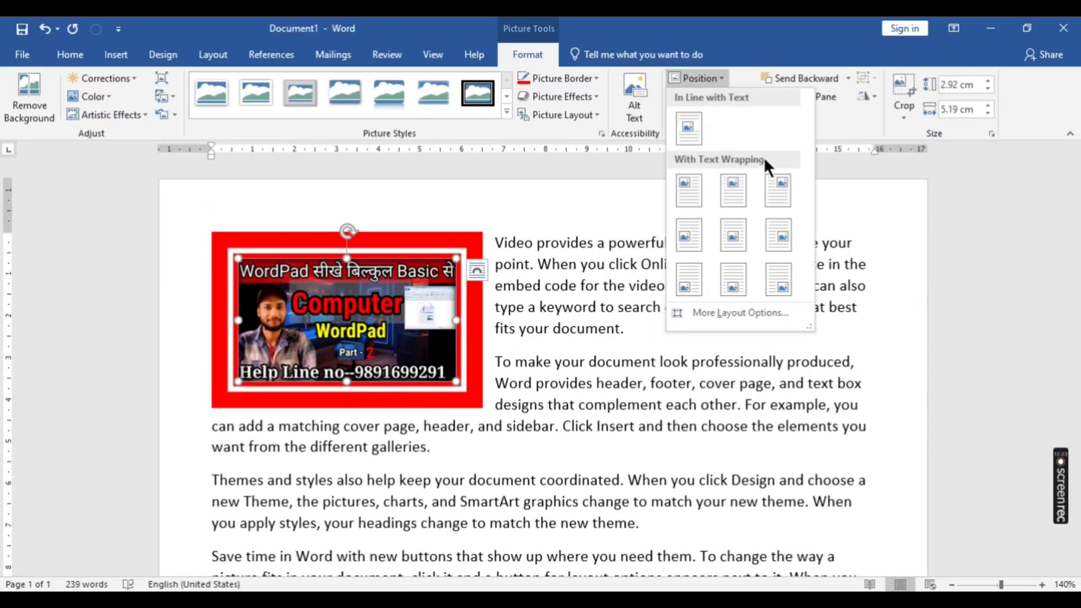
left_click(775, 184)
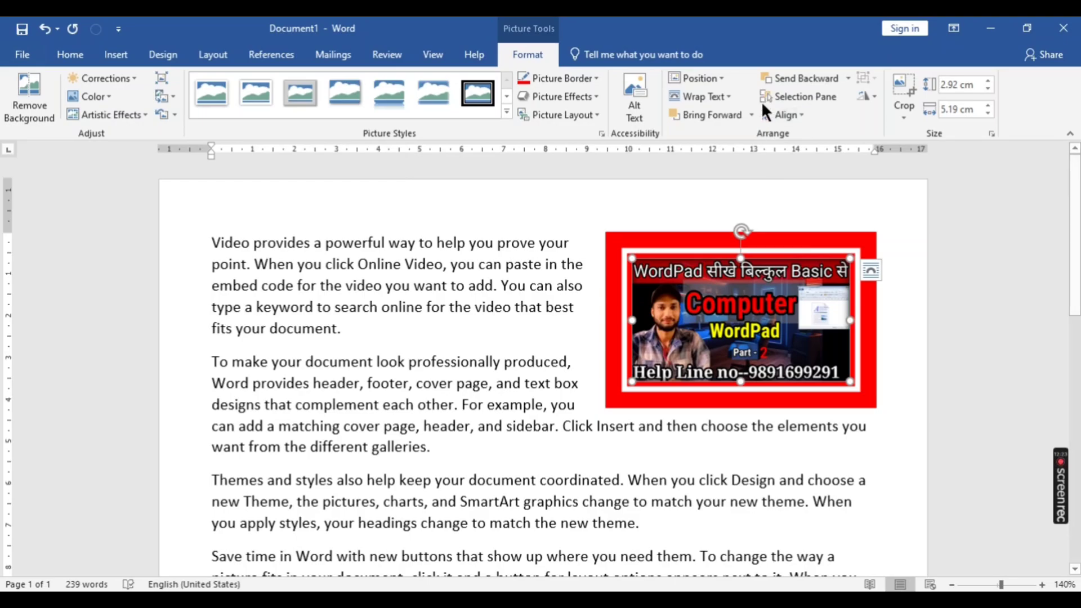
left_click(682, 77)
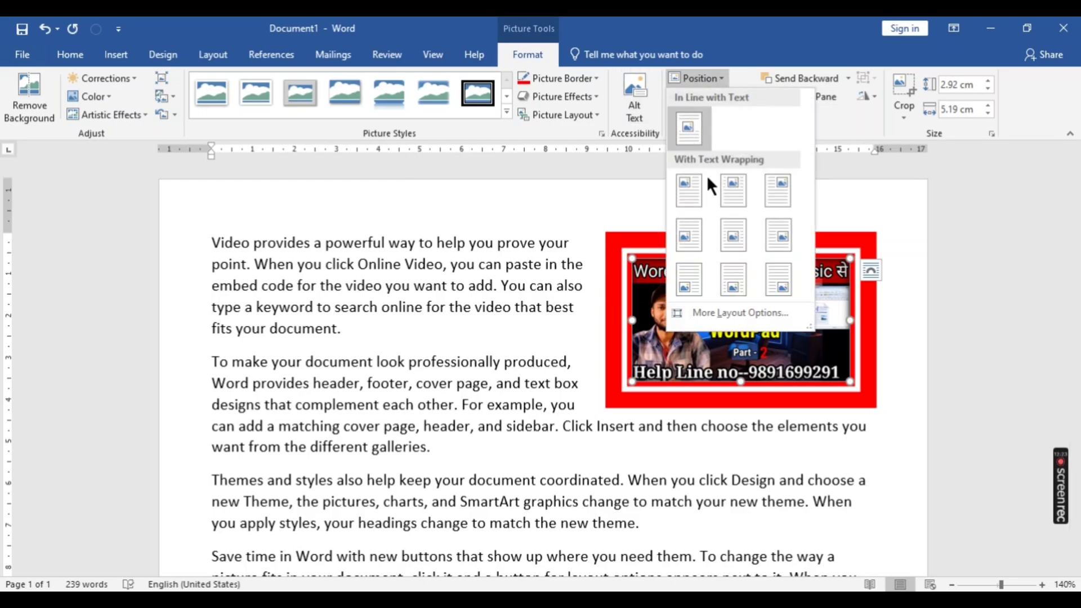
left_click(734, 234)
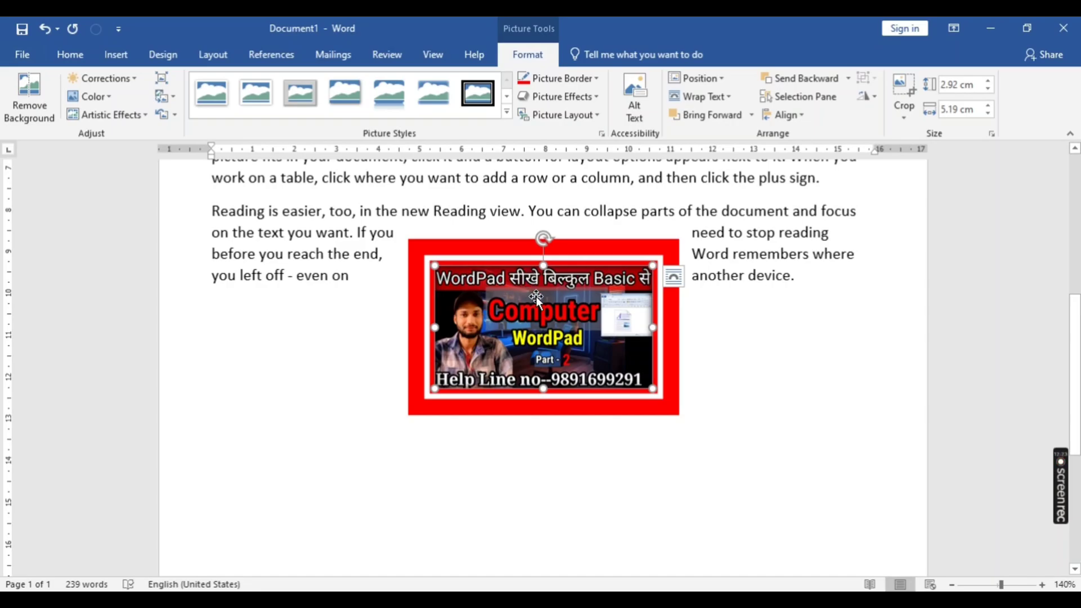
scroll(536, 296, "up", 1)
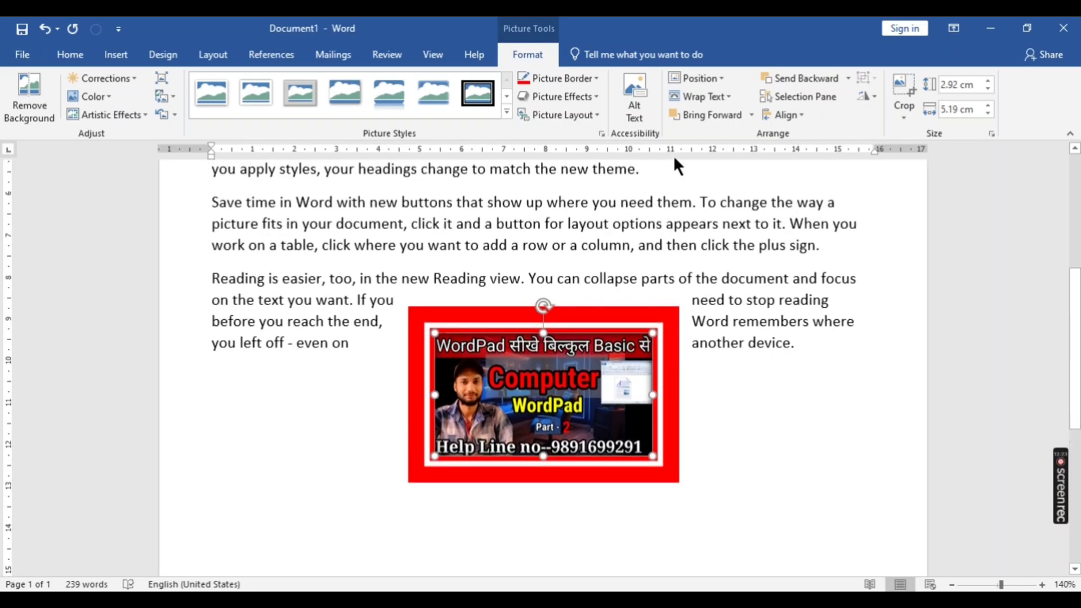
- Set the WordPad picture's text wrapping to In Line with Text and switch it to Square
left_click(729, 95)
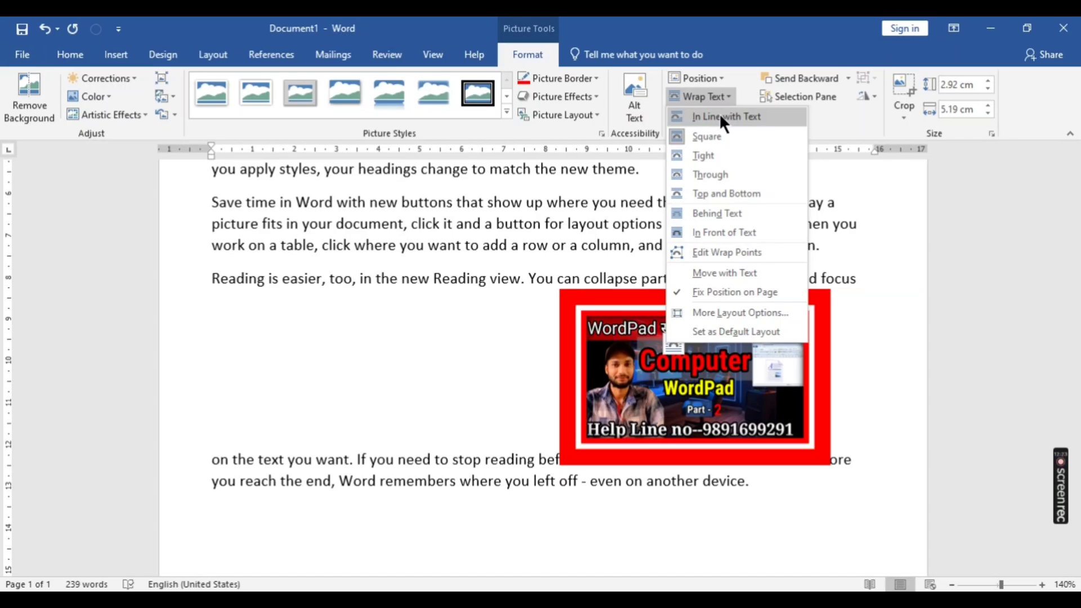
key("Escape")
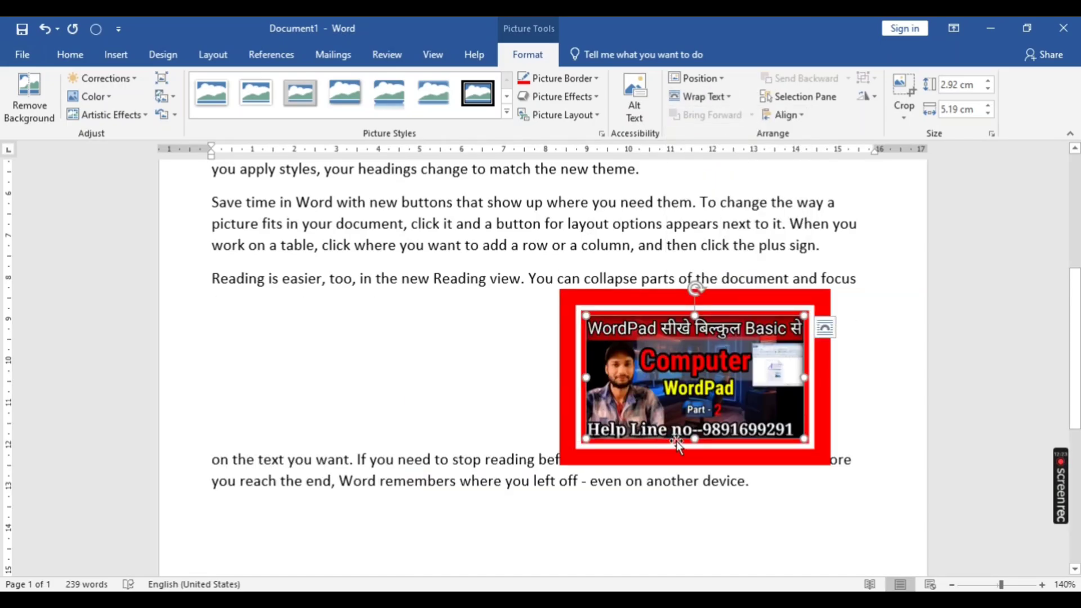
left_click(707, 93)
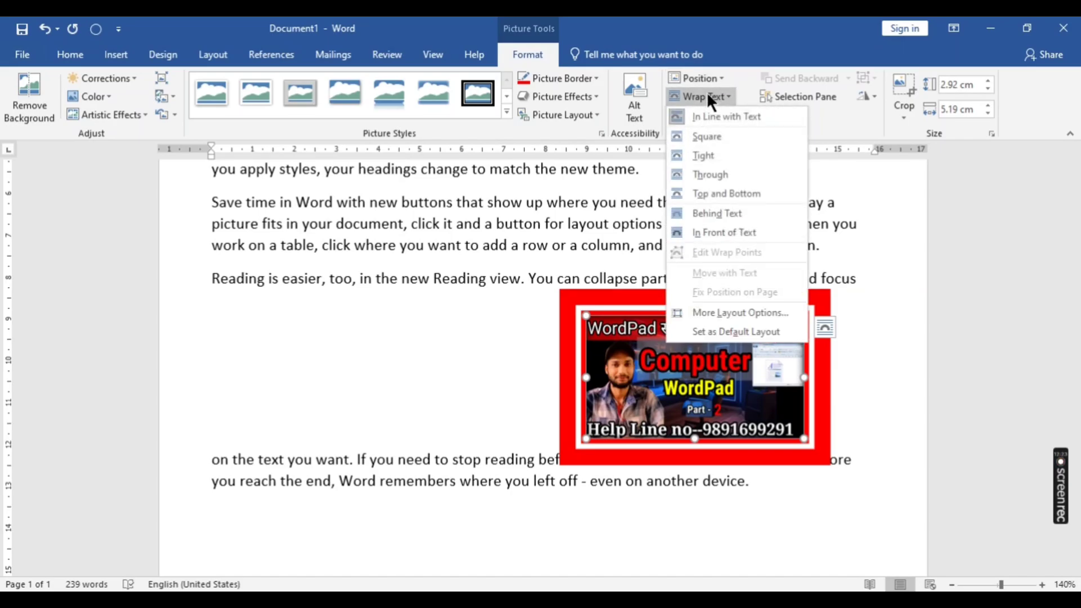
left_click(692, 137)
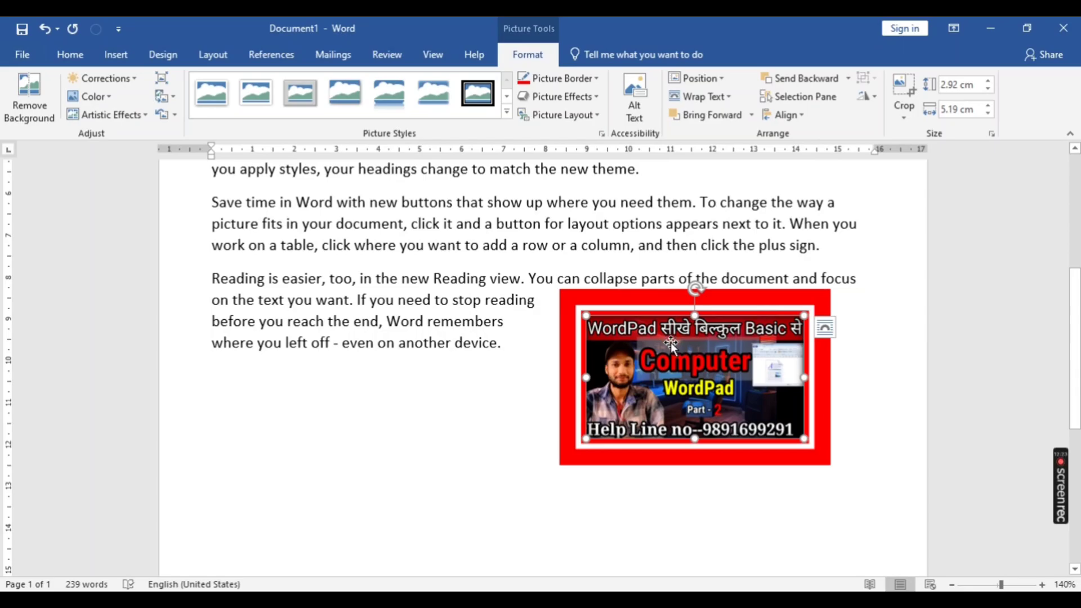
- Move the WordPad picture up into the middle of the last two paragraphs and set its text wrapping to Tight
left_click_drag(671, 344, 485, 256)
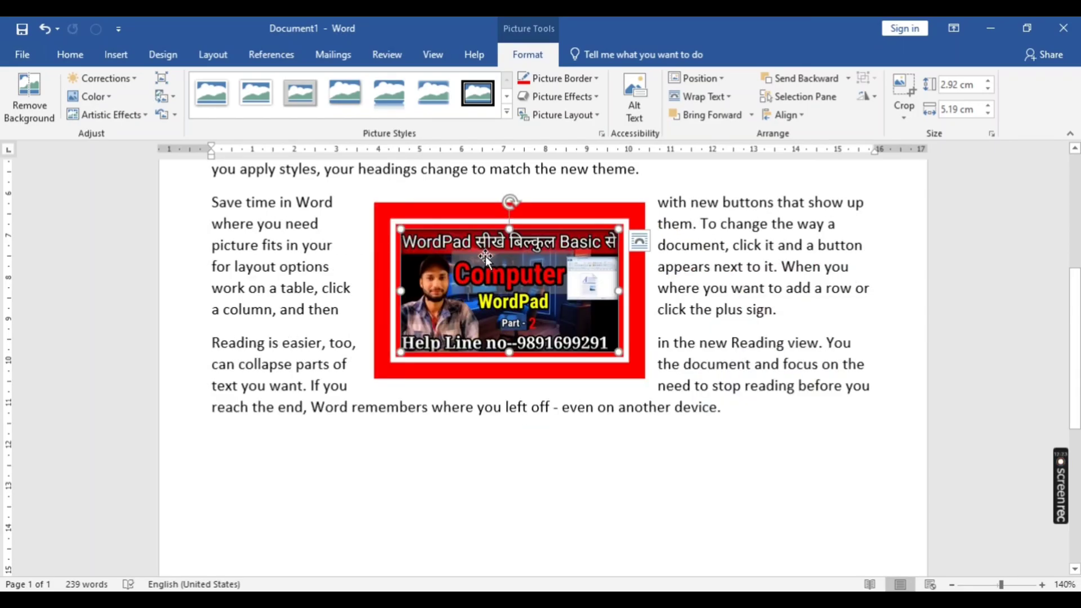
left_click(710, 93)
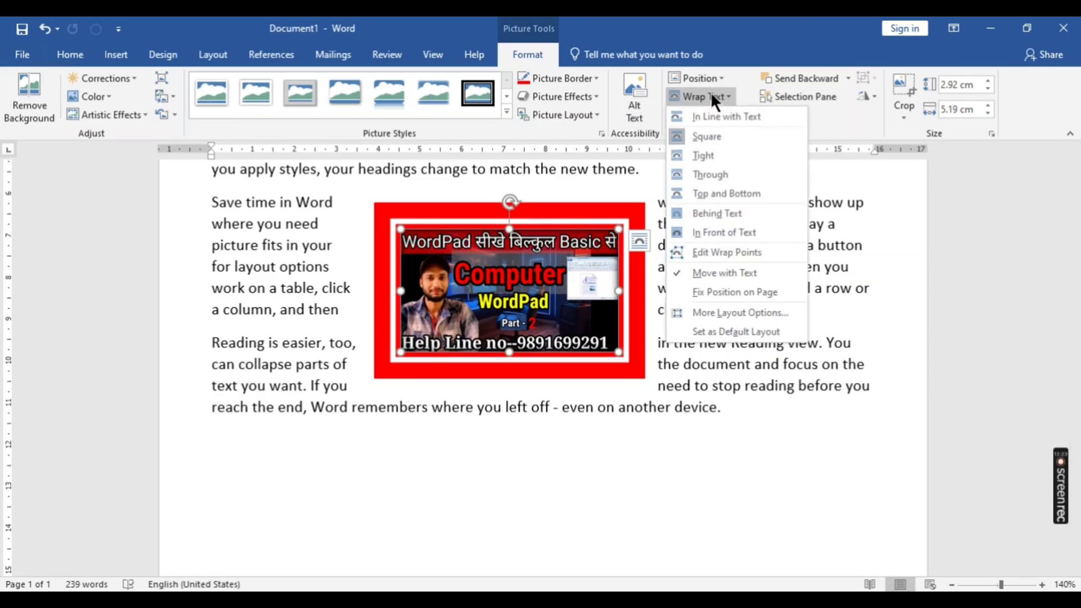
left_click(696, 156)
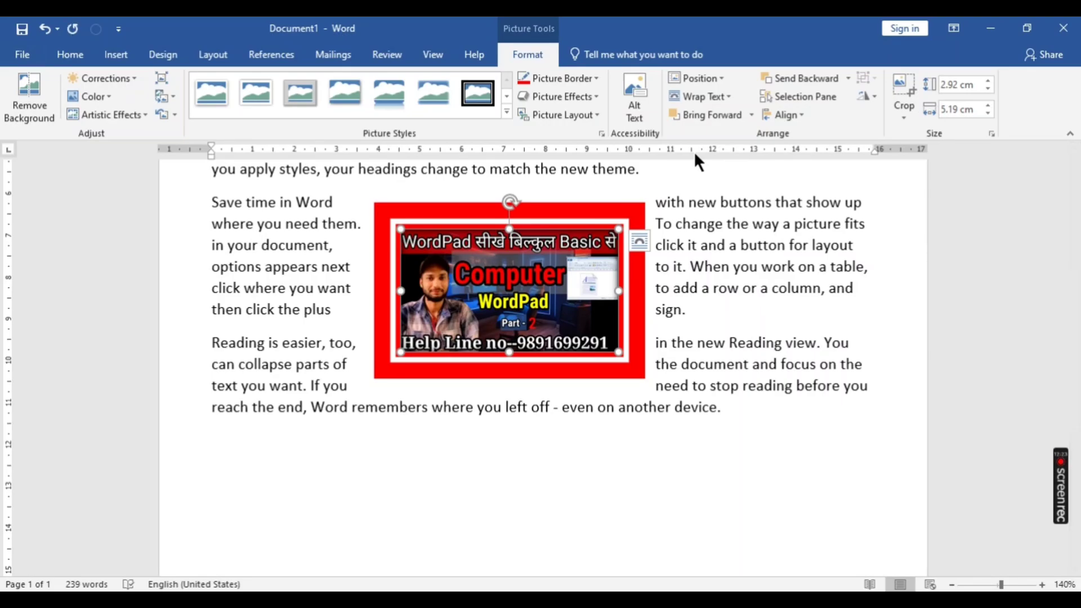
- Set the WordPad picture's wrapping to In Line with Text and move it along the first line of the "Save time in Word" paragraph
left_click(711, 93)
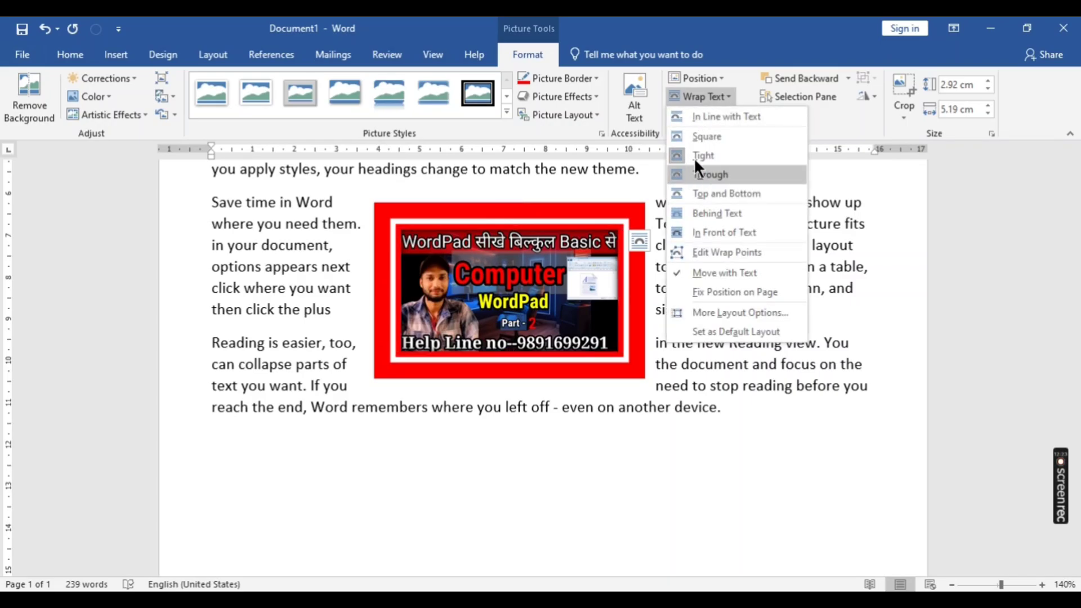
left_click(701, 113)
left_click_drag(488, 349, 494, 352)
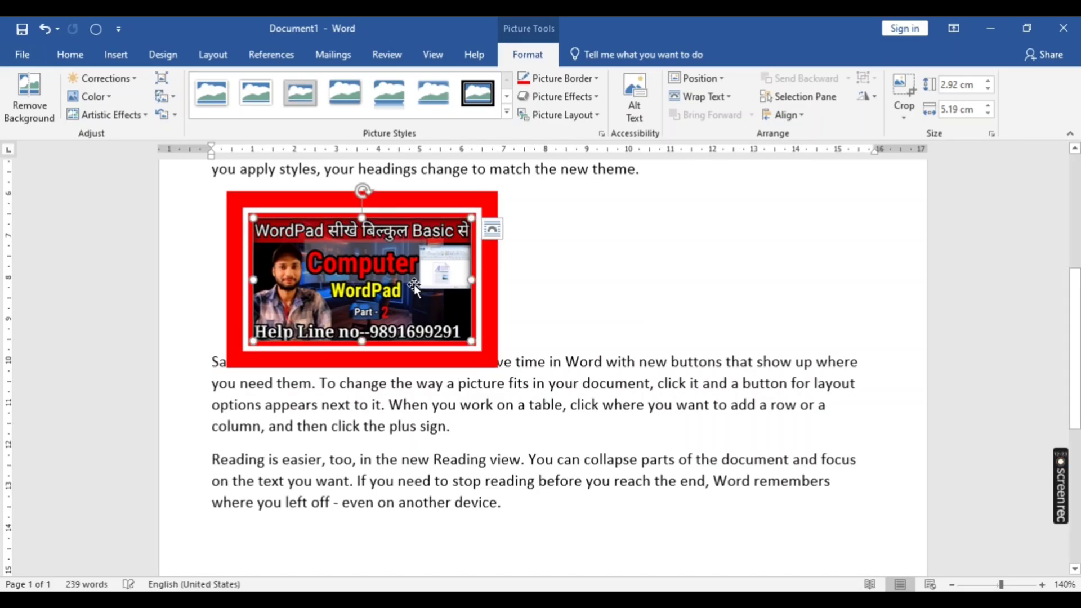
left_click_drag(411, 283, 625, 367)
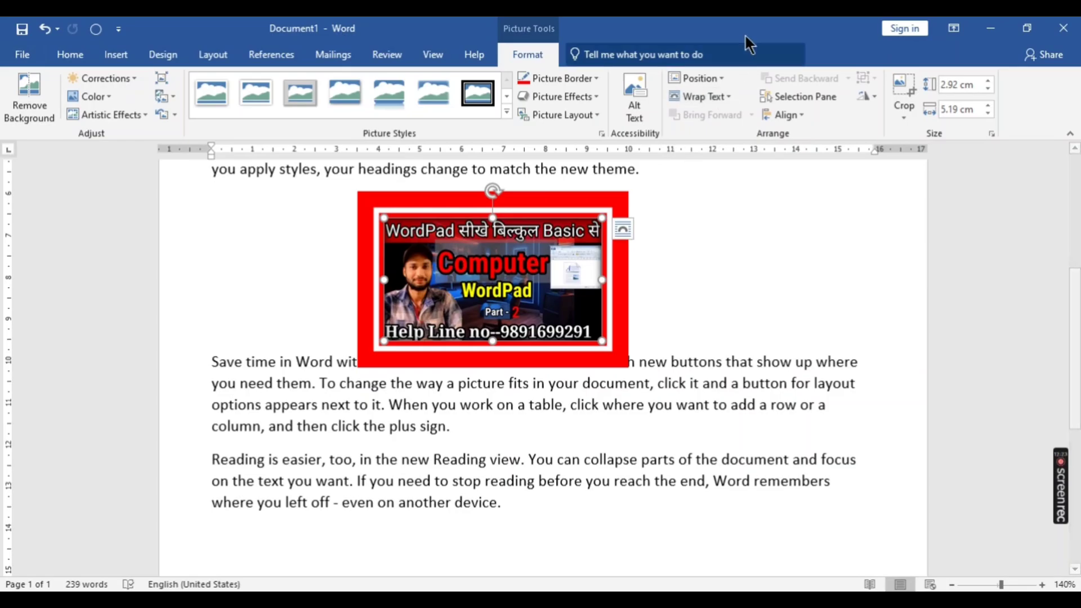
- Set the WordPad picture's text wrapping to Through and move it down and slightly left across the last two paragraphs
left_click(705, 97)
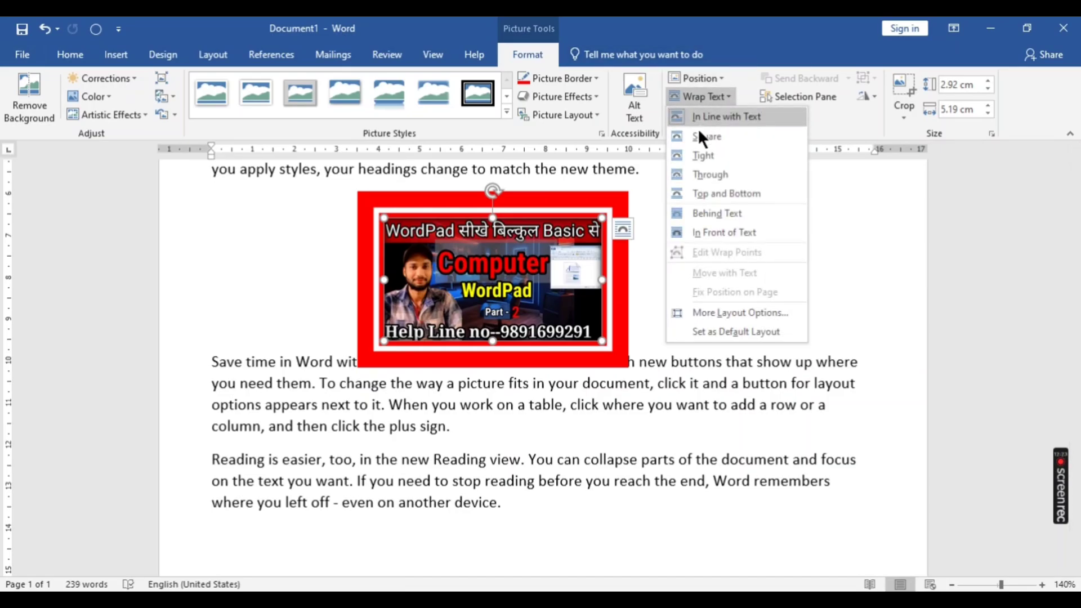
left_click(693, 174)
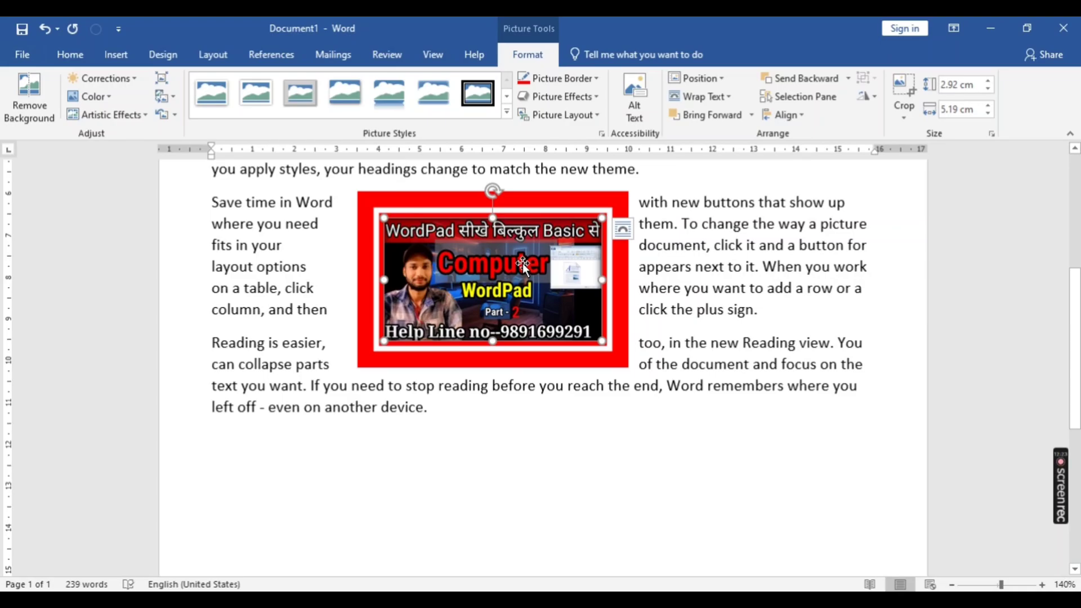
left_click_drag(523, 263, 476, 332)
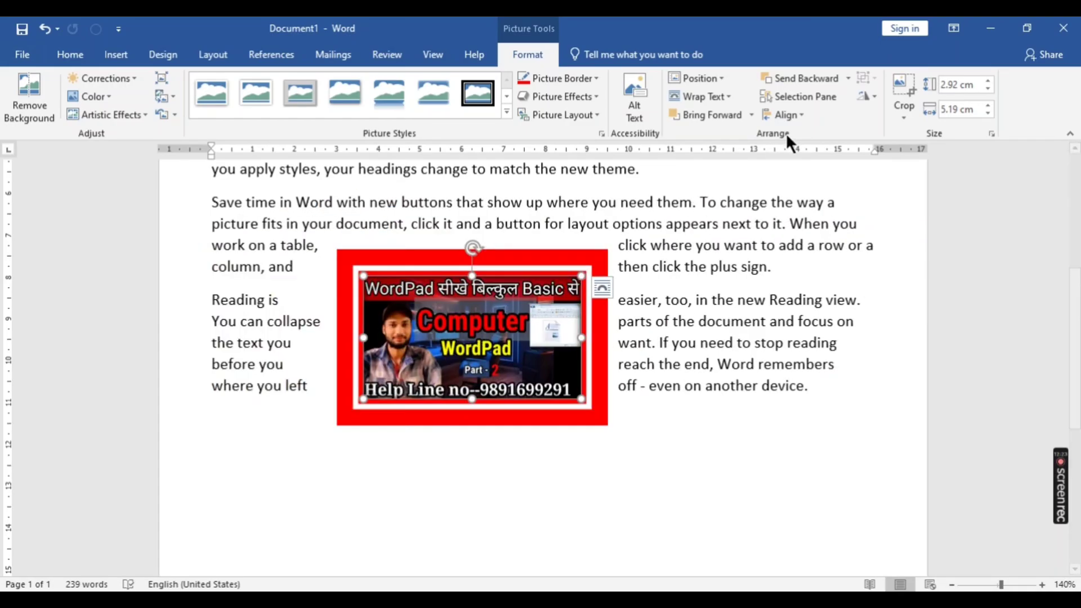
- Set the WordPad picture's text wrapping to Top and Bottom and move the picture left within the paragraph
left_click(721, 95)
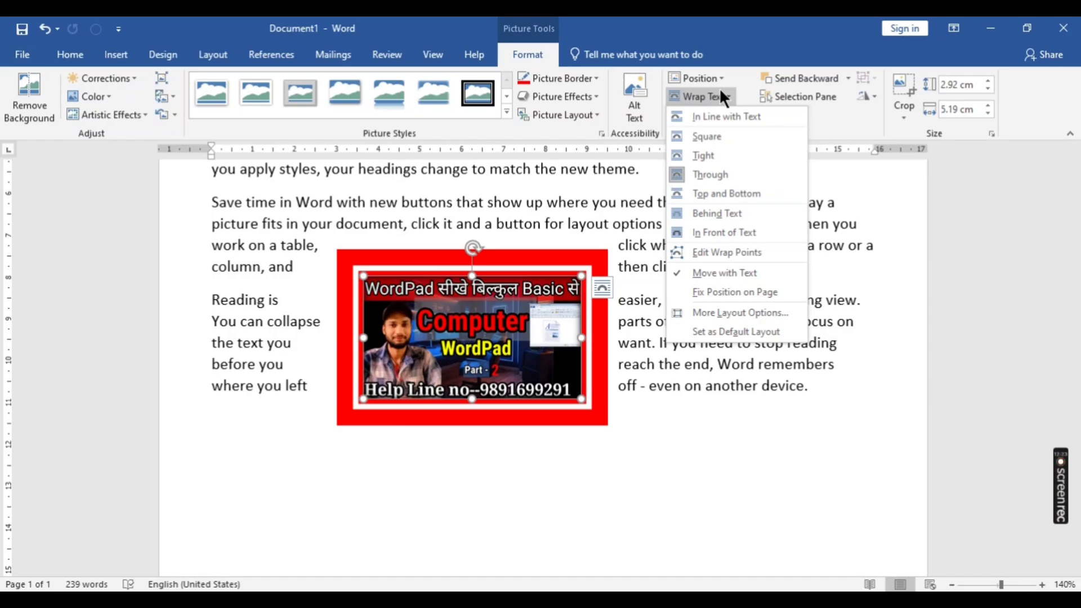
left_click(709, 197)
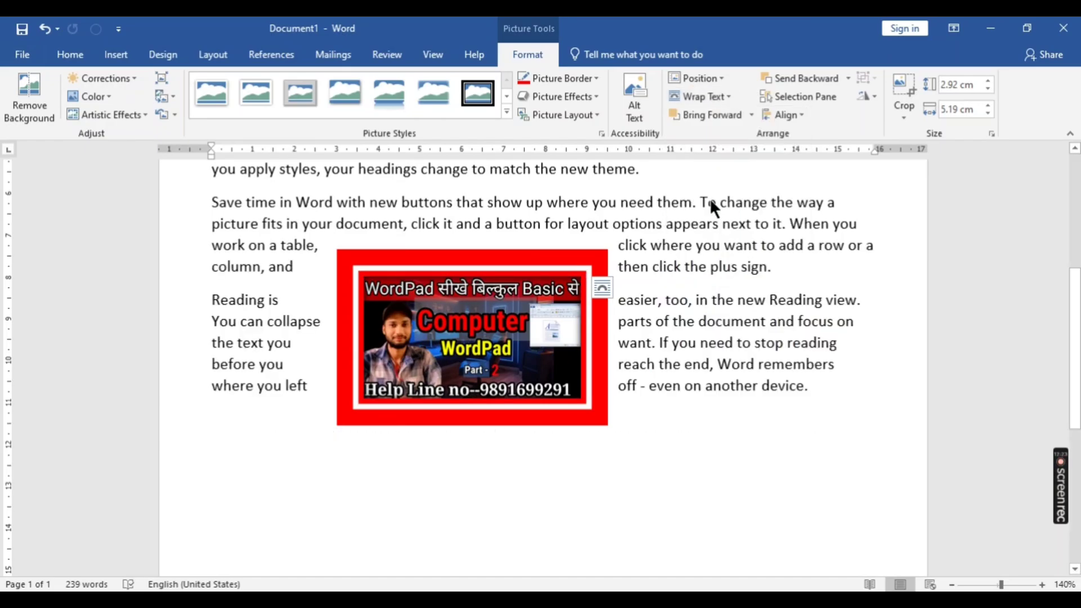
left_click_drag(478, 321, 399, 323)
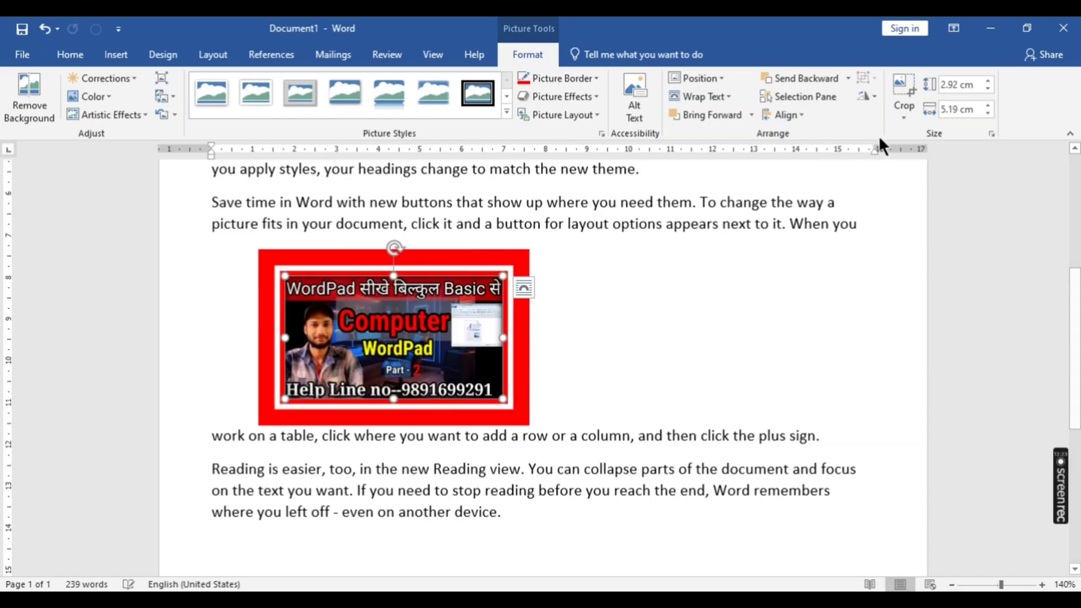
- Set the WordPad picture's text wrapping to Behind Text and make that the default layout for pictures
left_click(693, 96)
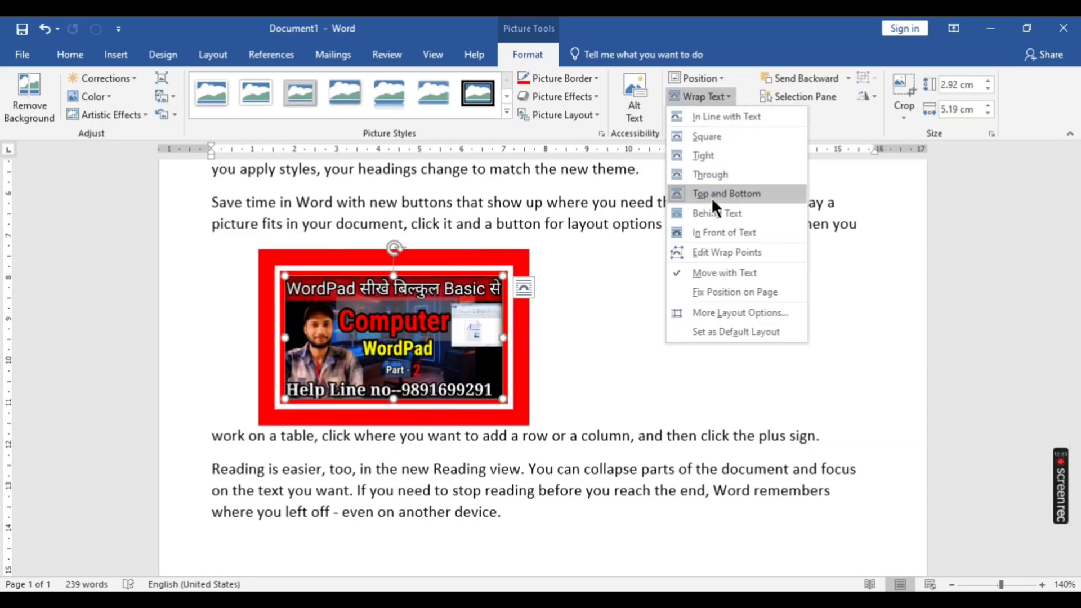
left_click(701, 212)
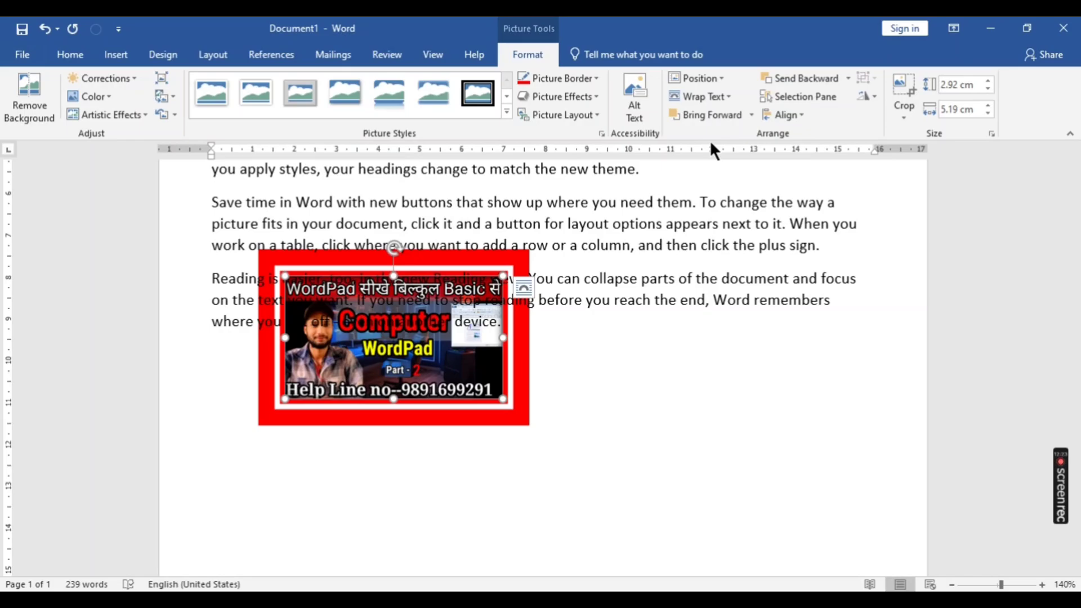
left_click(731, 95)
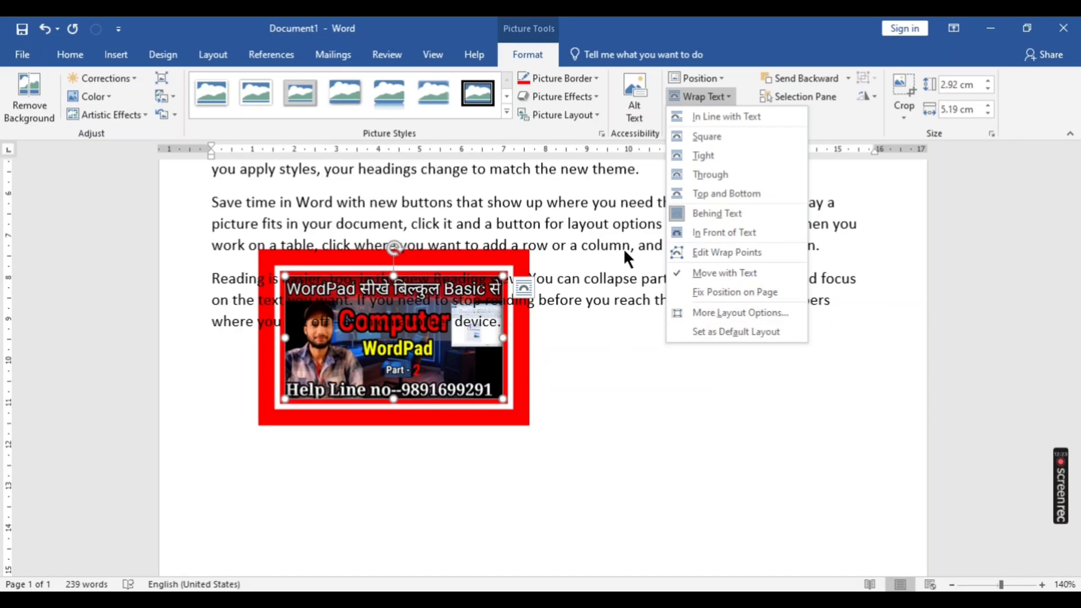
left_click(722, 330)
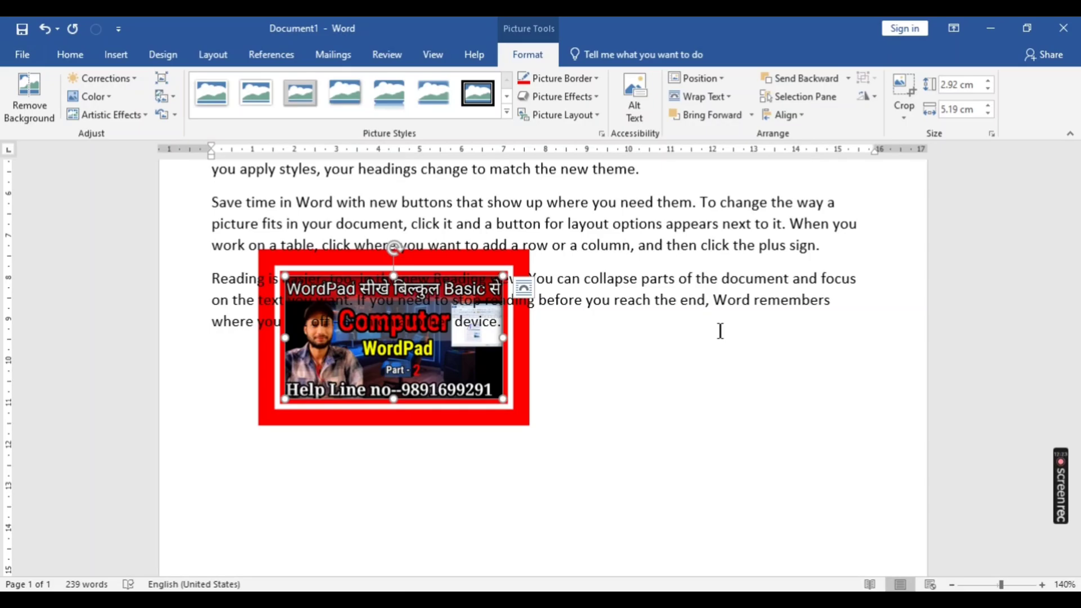
- Set the WordPad picture's text wrapping to In Line with Text
left_click(711, 99)
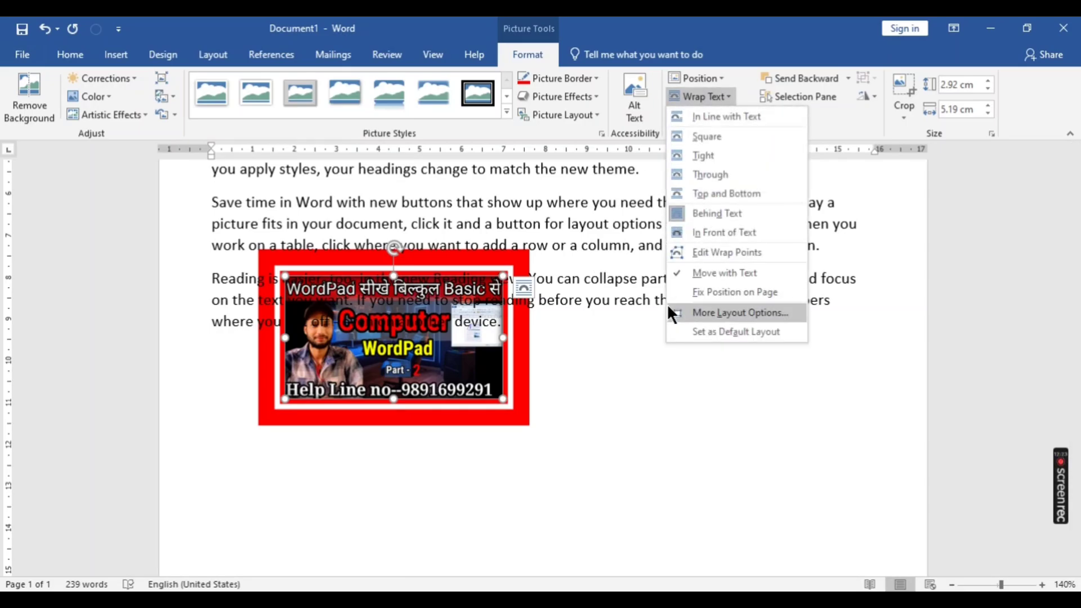
left_click(694, 116)
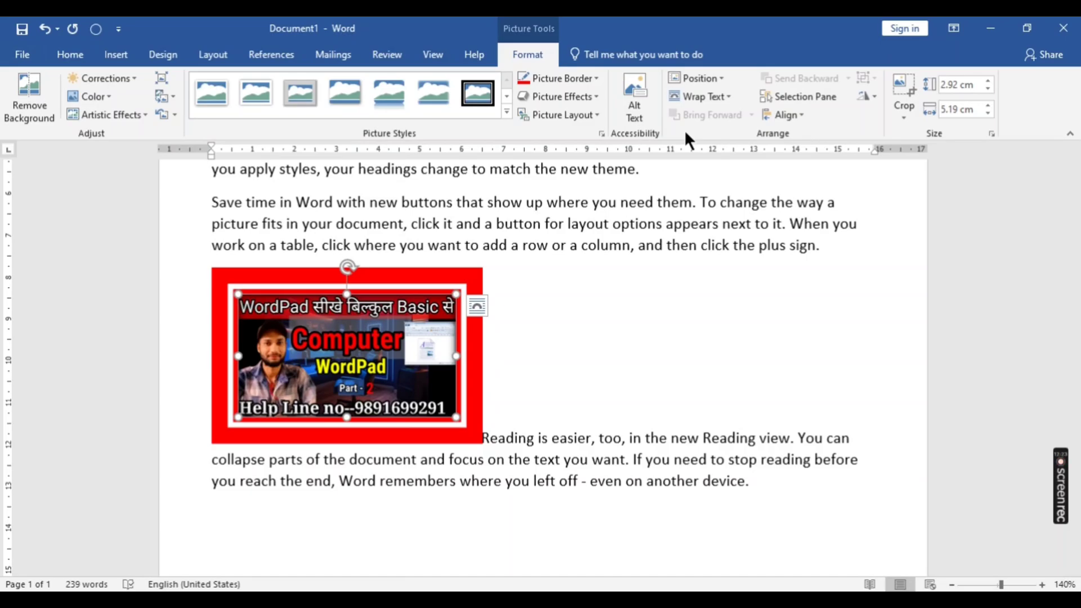
- Insert the picture kmc_20240327_134148 from the videos folder after "add a row" in the "Save time in Word" paragraph
left_click(556, 248)
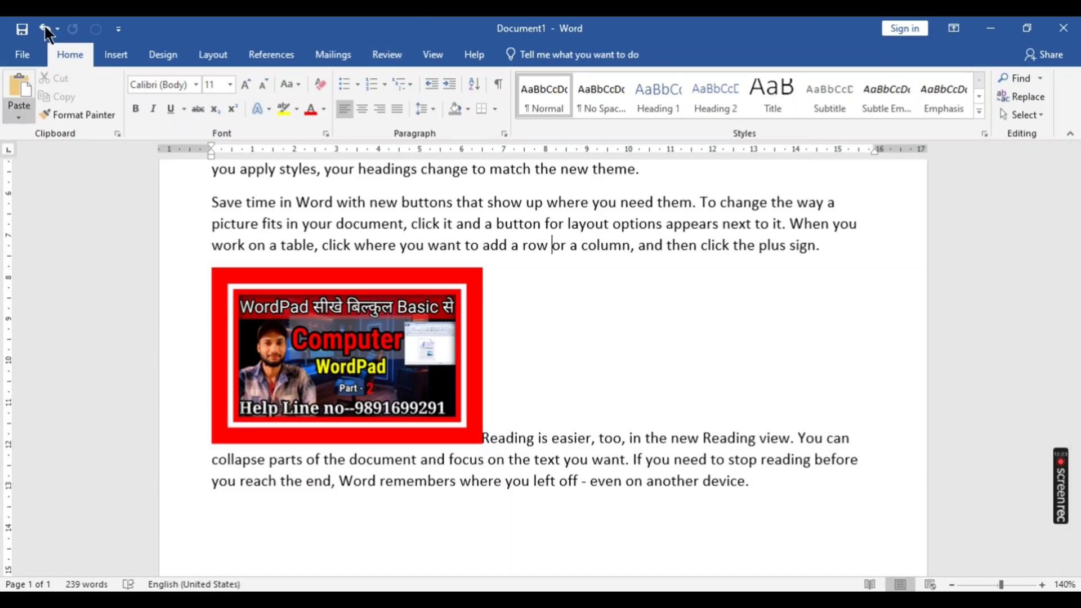
left_click(113, 53)
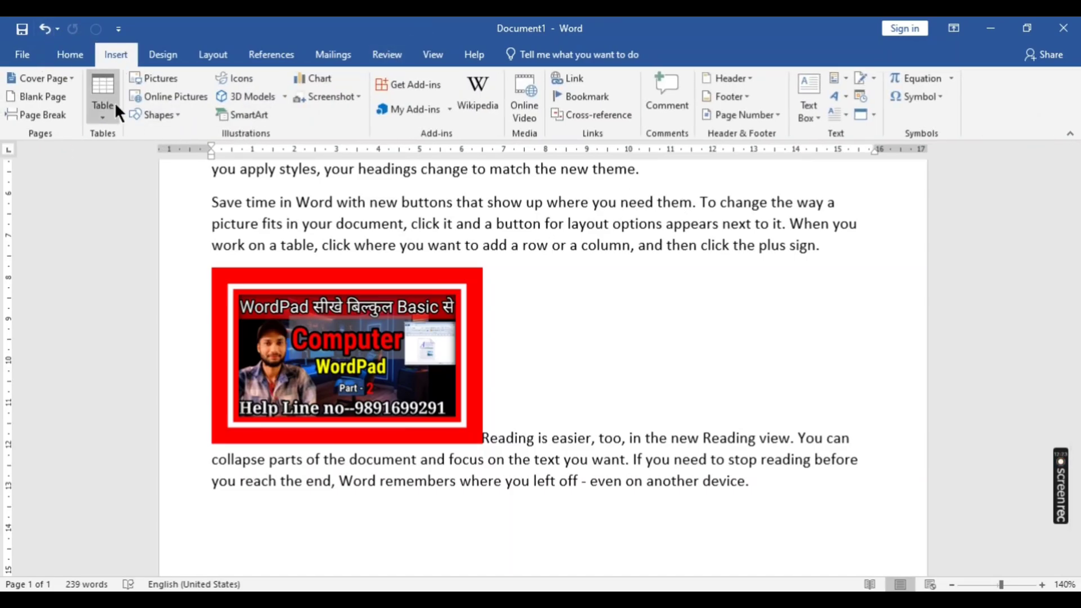
left_click(157, 79)
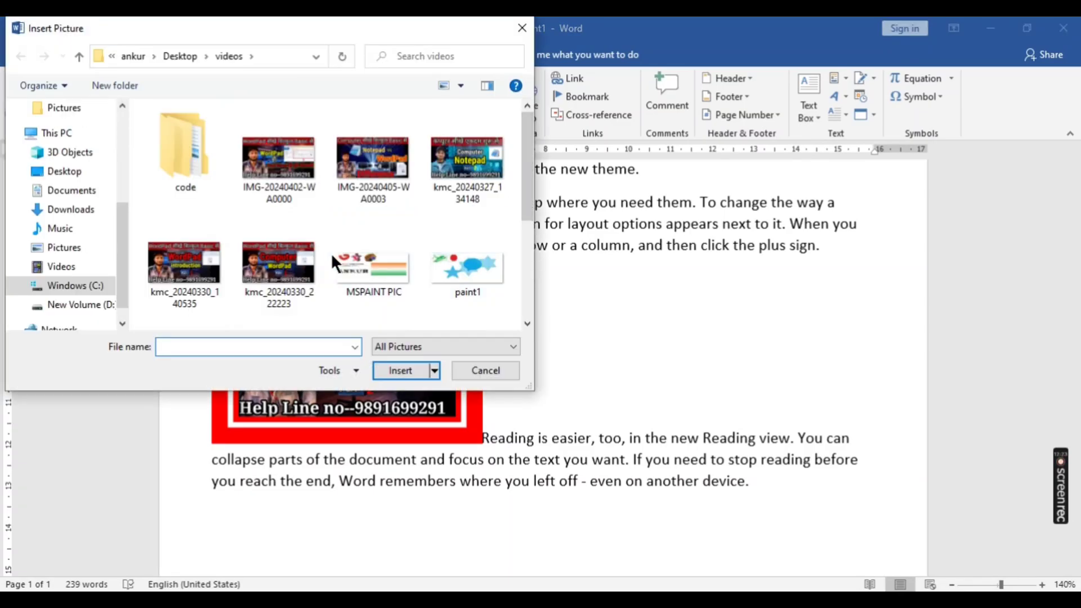
left_click(471, 161)
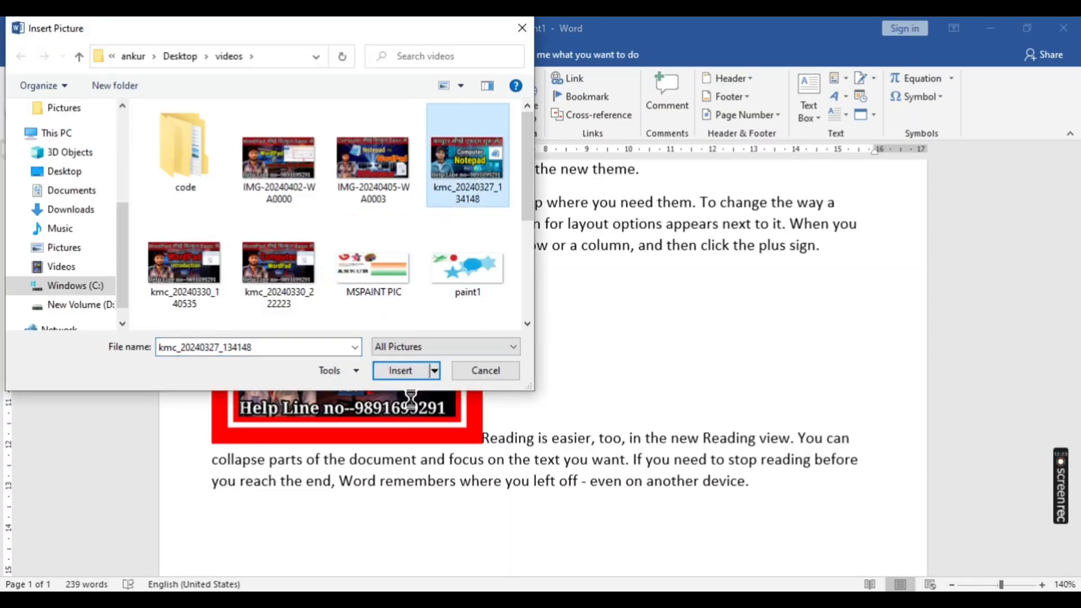
left_click(407, 370)
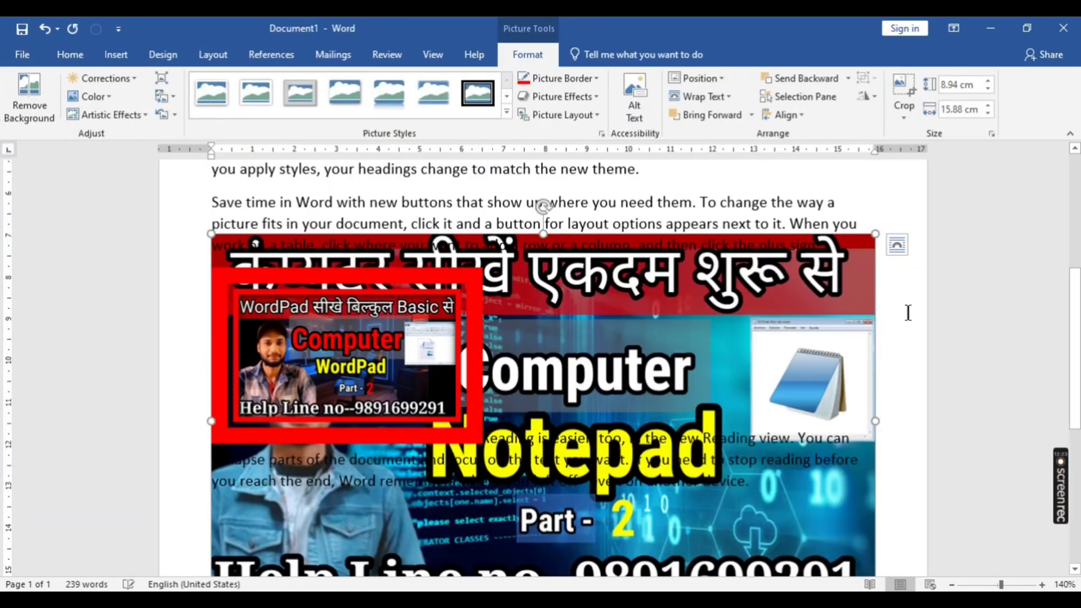
- Shrink the Notepad picture proportionally to about 3.62 cm high and 6.42 cm wide
left_click_drag(876, 233, 596, 426)
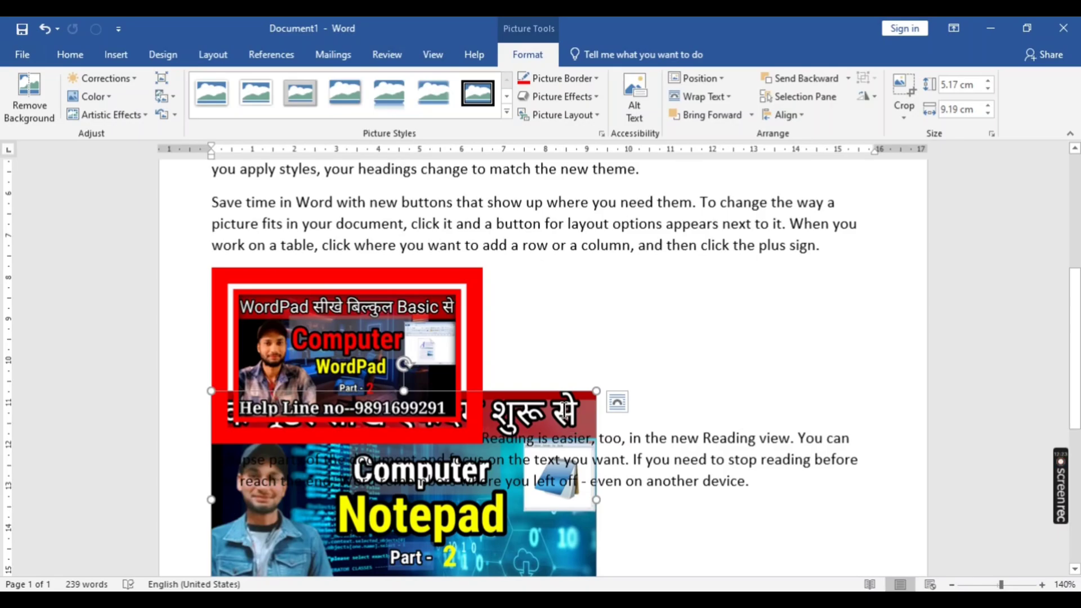
left_click_drag(595, 390, 482, 480)
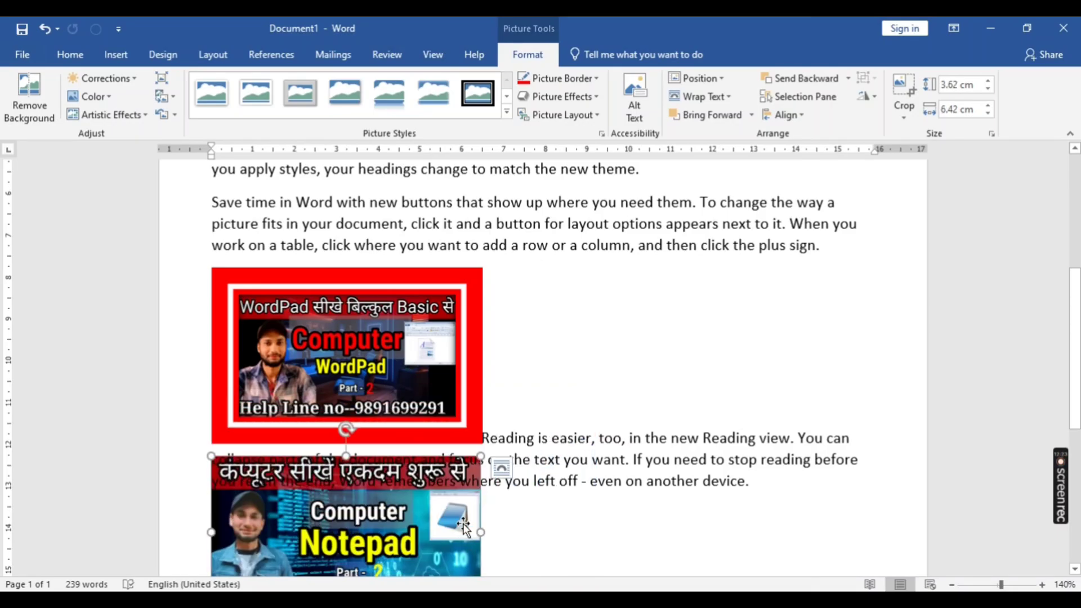
- Try moving the Notepad picture up and right so it partly overlaps the WordPad picture, and undo the move
left_click_drag(463, 527, 580, 317)
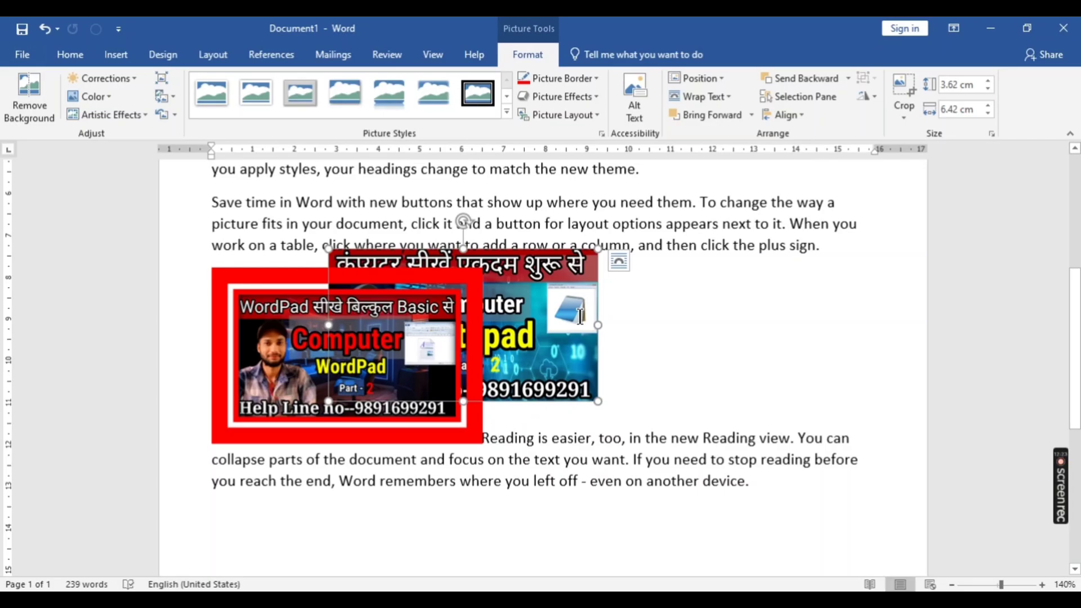
left_click(559, 292)
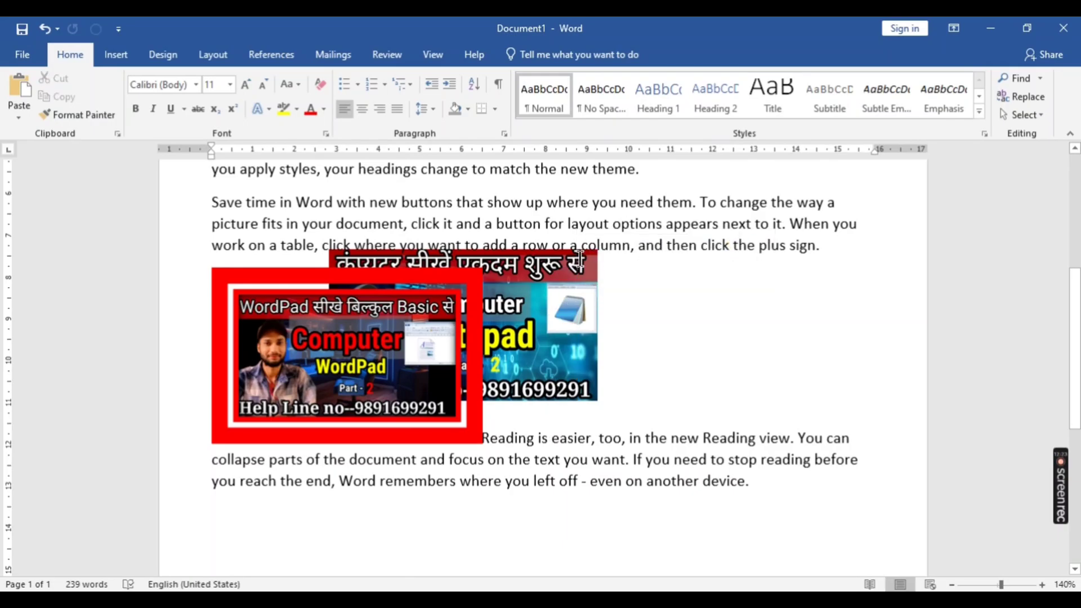
key("ctrl+z")
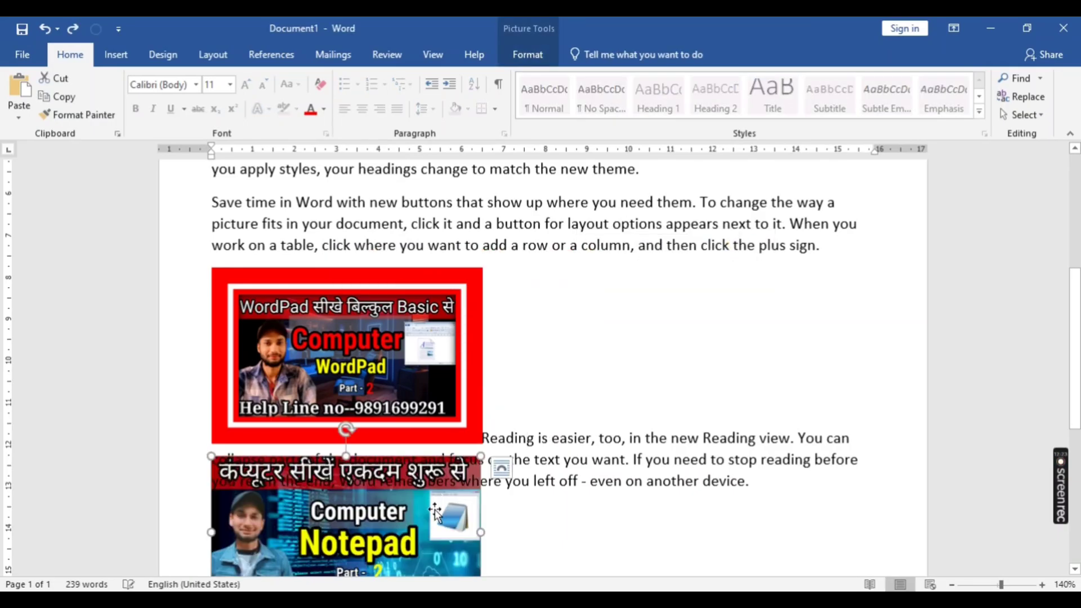
- Move the Notepad picture right over the last paragraph and set its text wrapping to In Line with Text
left_click_drag(434, 515, 658, 415)
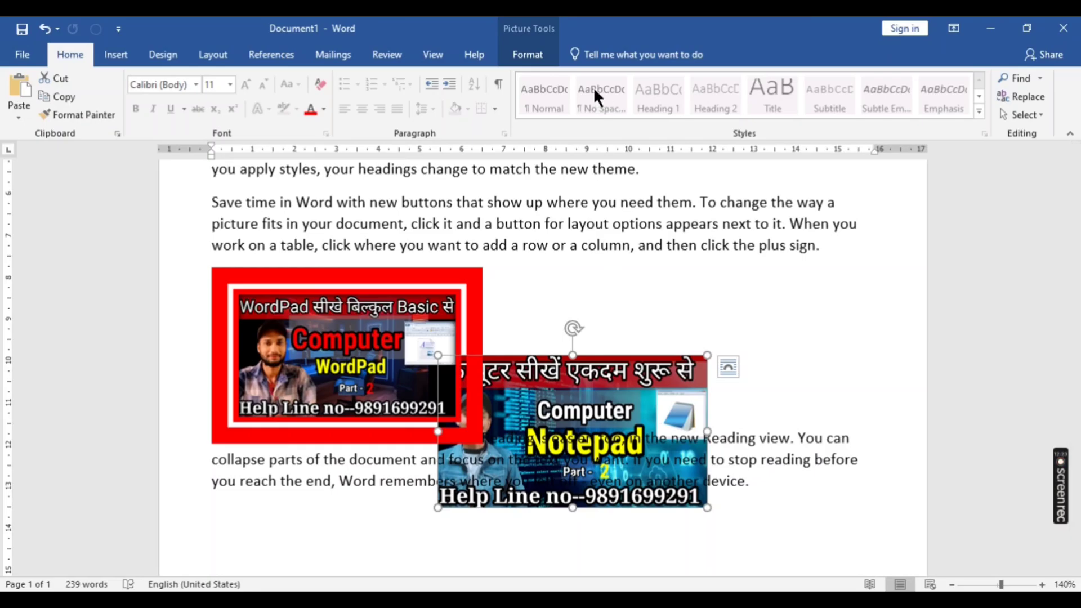
left_click(535, 54)
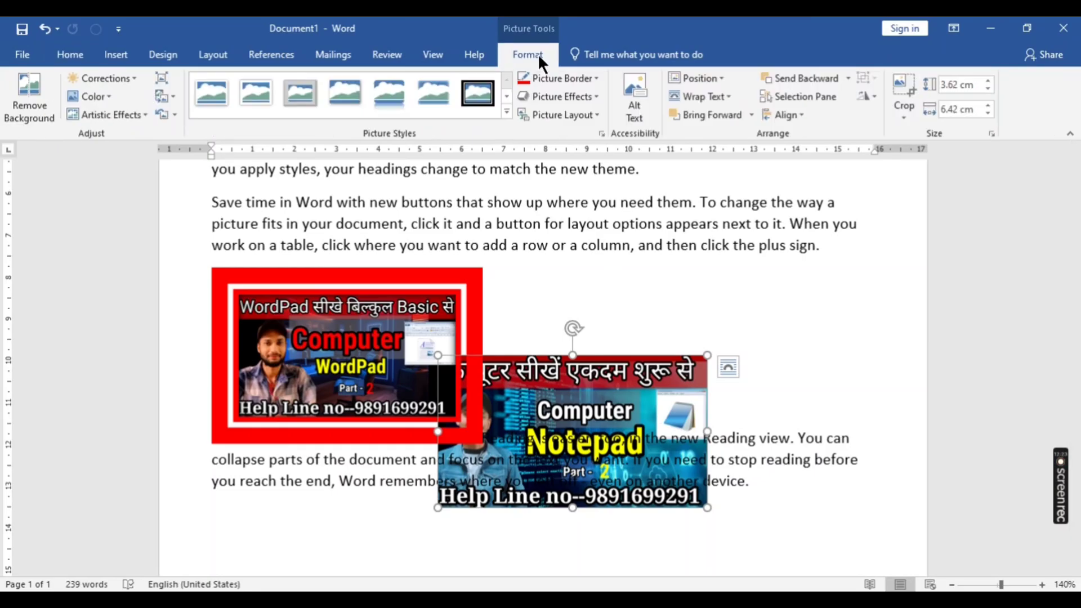
left_click(728, 97)
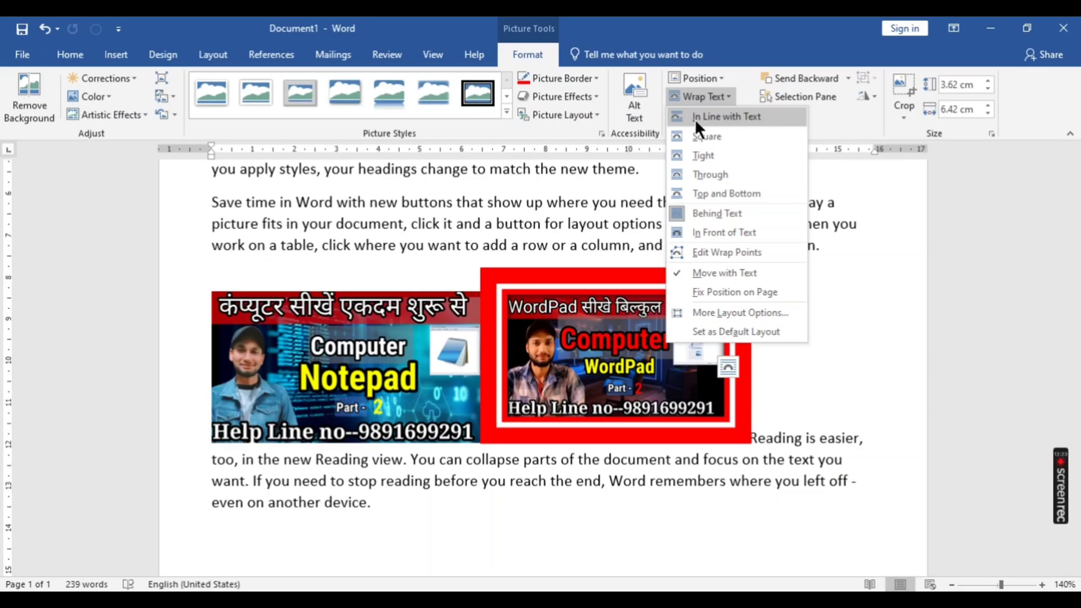
left_click(695, 117)
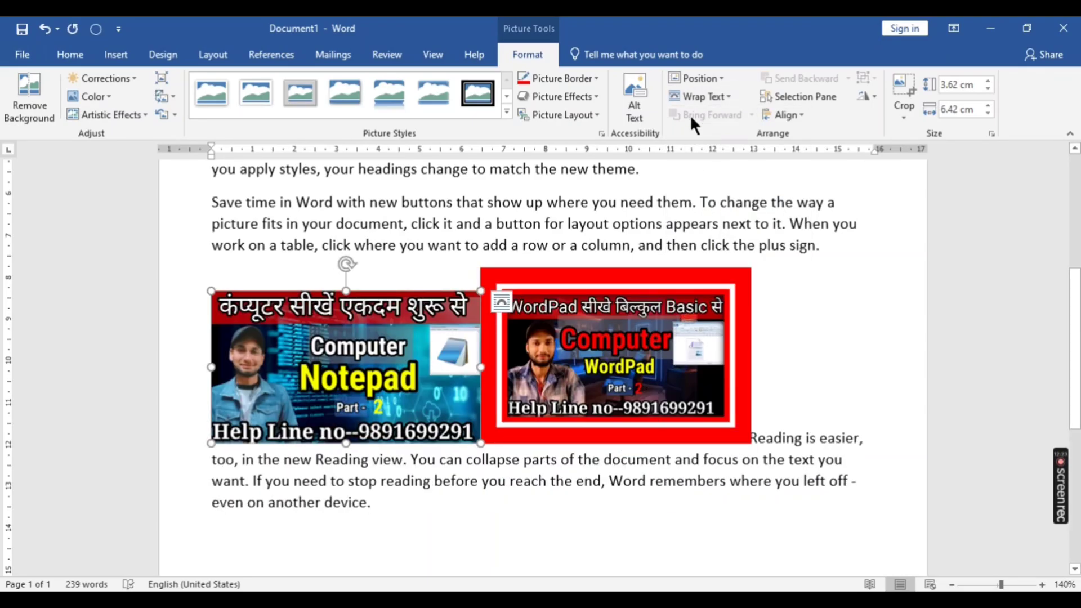
- Make the Notepad picture's In Line with Text wrapping the default layout for pictures
left_click(687, 95)
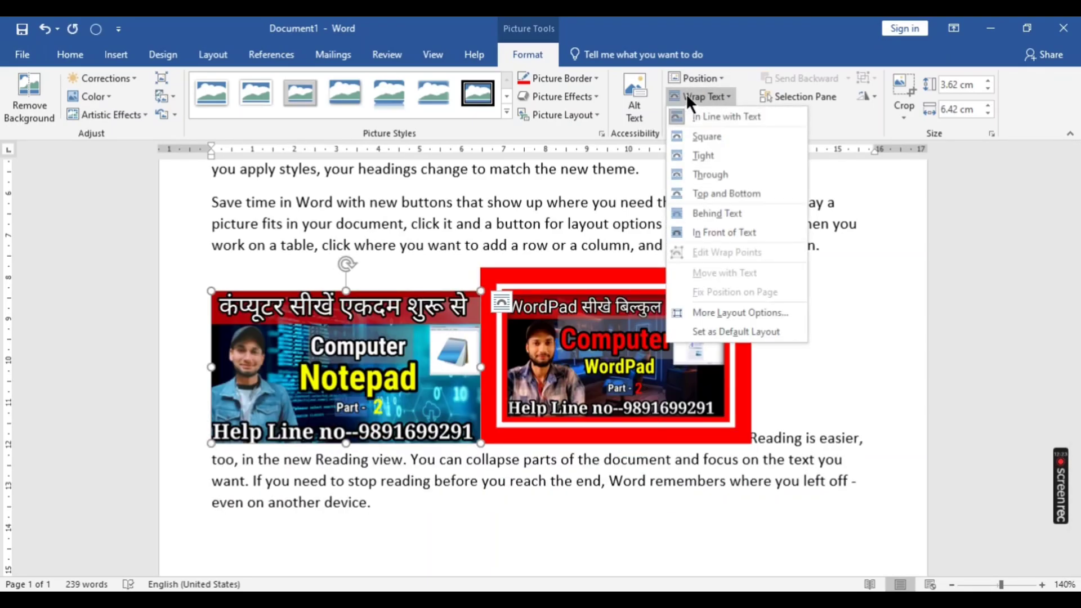
left_click(709, 332)
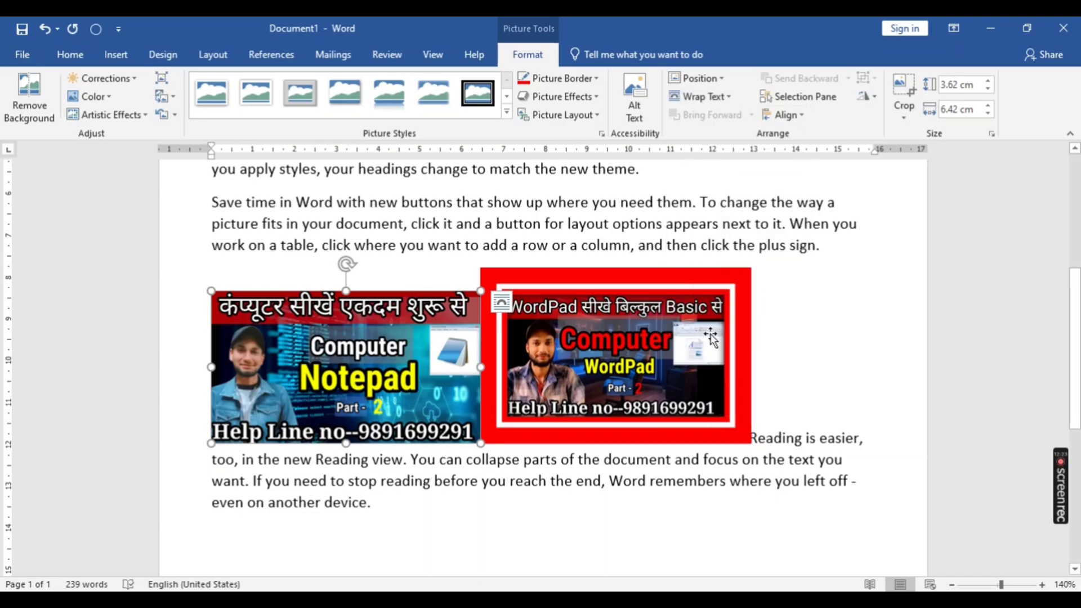
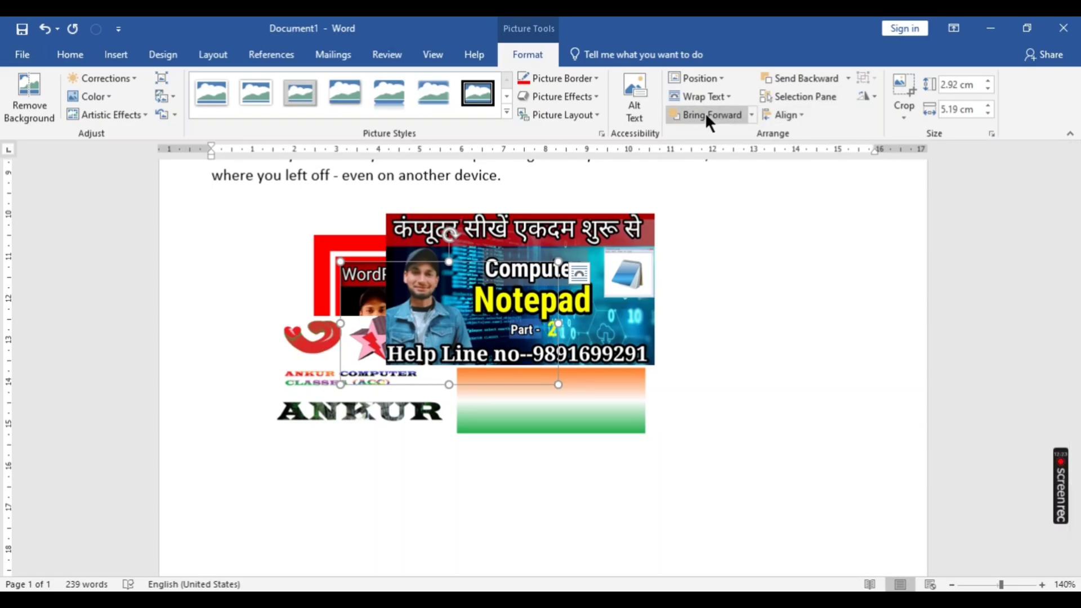
- Try moving the WordPad picture two levels forward, two levels backward and forward again in the stacking order
left_click(704, 114)
left_click(704, 115)
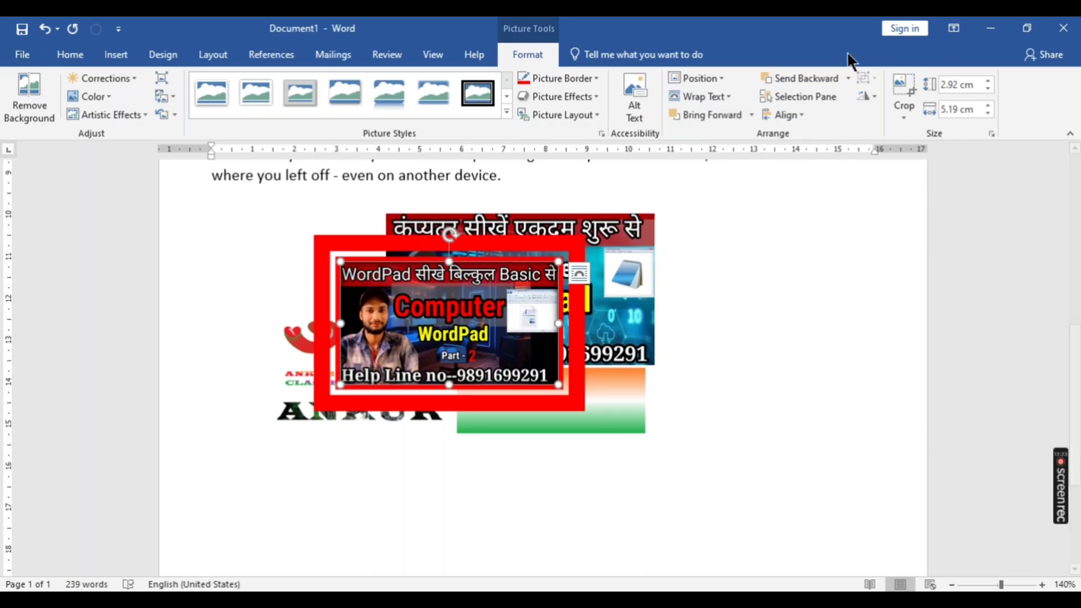
left_click(802, 79)
left_click(802, 79)
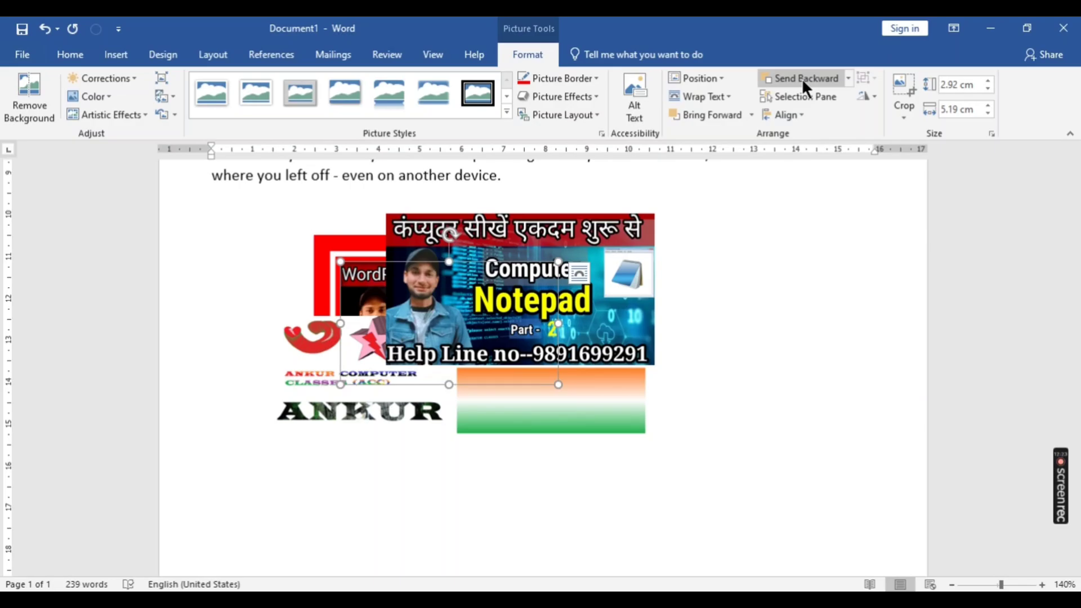
left_click(704, 114)
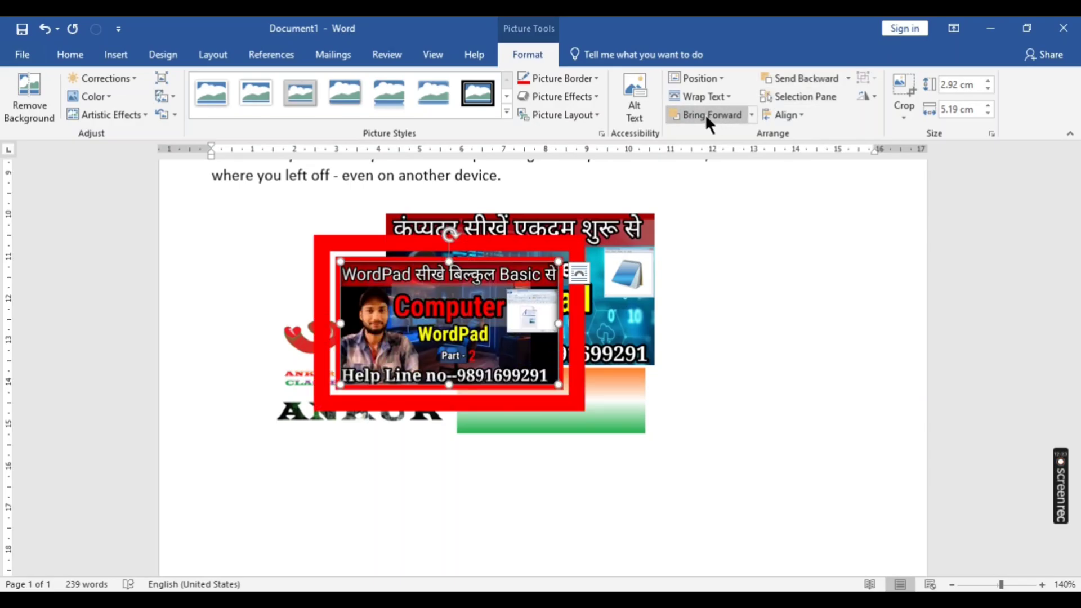
- Send the WordPad picture to the back of all objects and return it to the front with Bring to Front
left_click(847, 79)
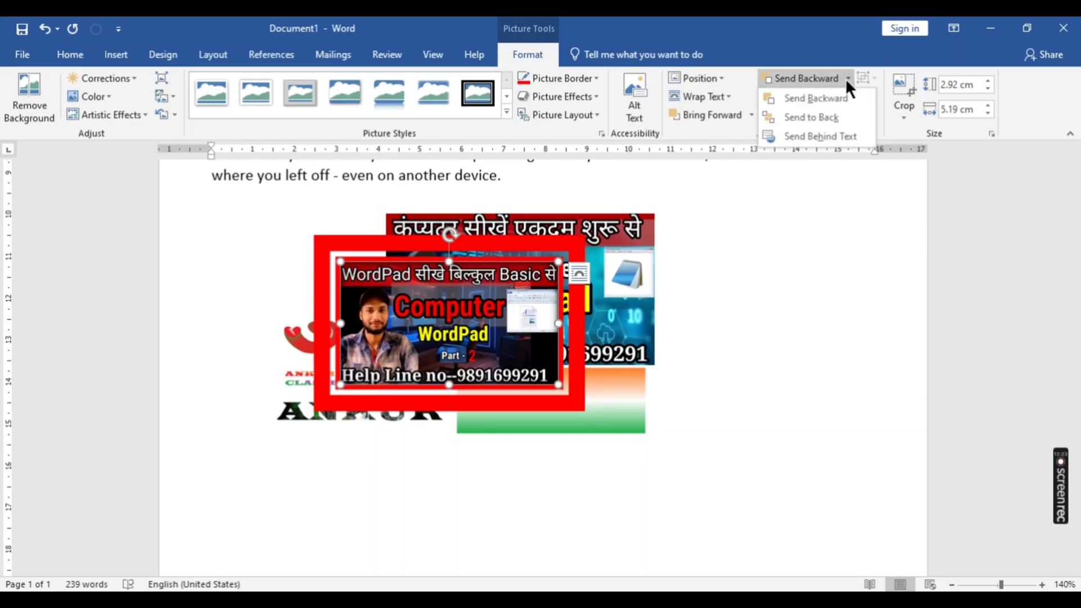
left_click(807, 117)
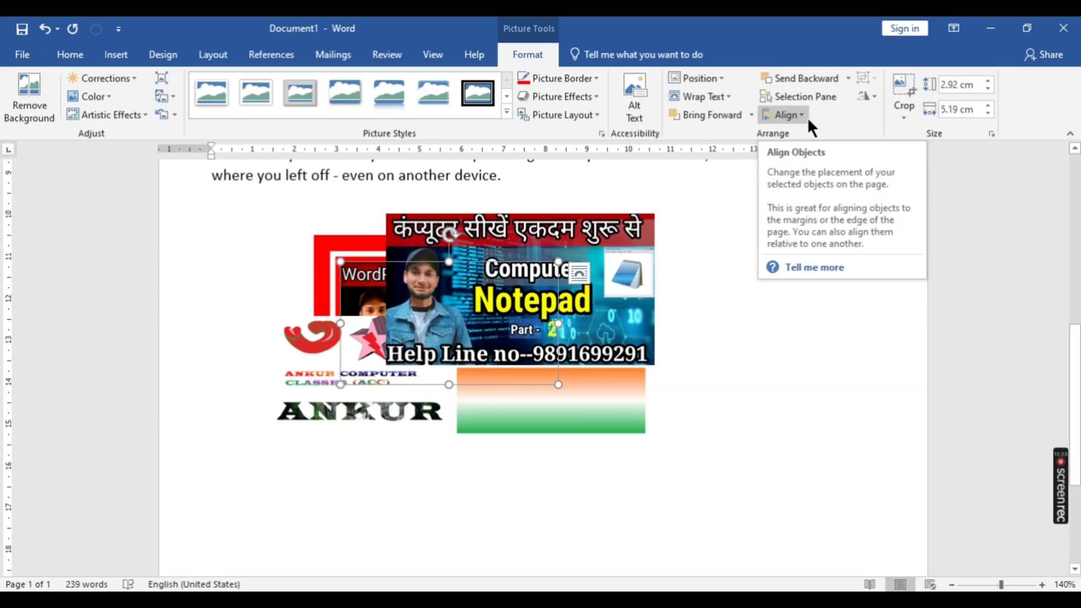
left_click(753, 115)
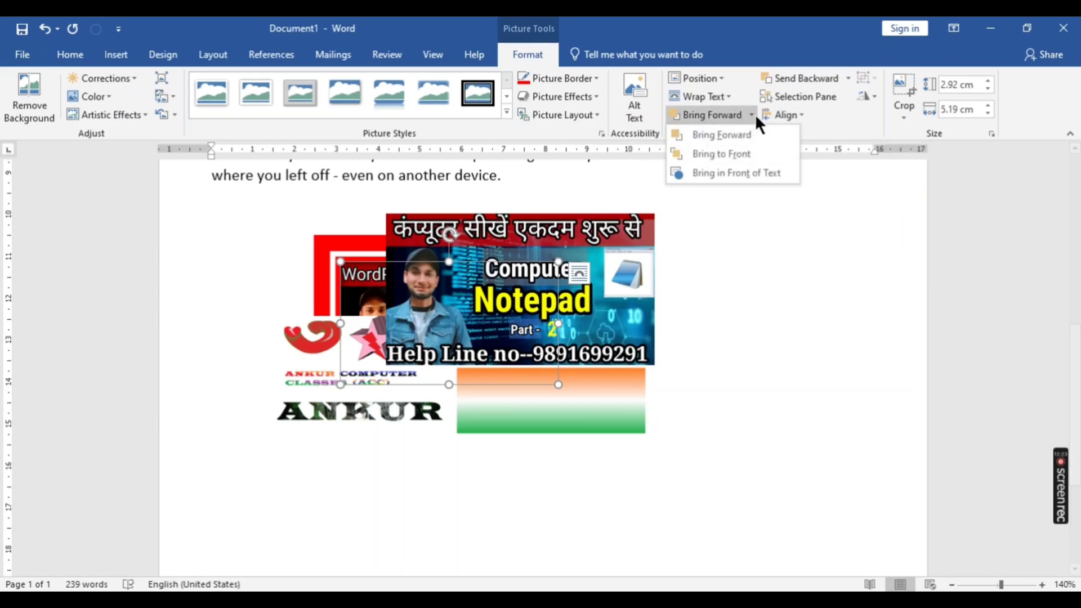
left_click(710, 163)
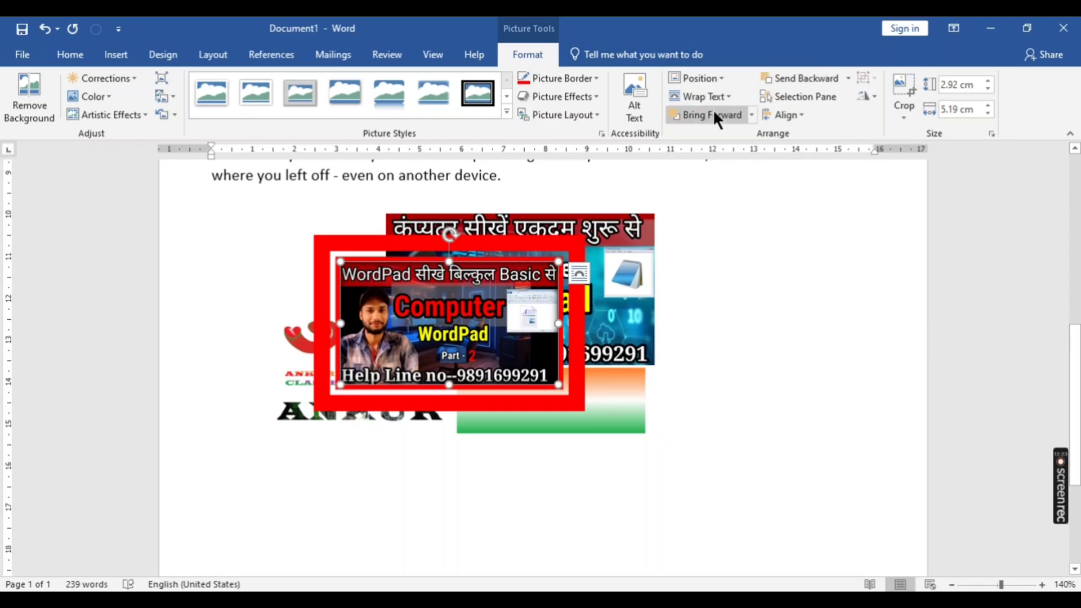
- Move the WordPad picture up into the middle of the last two paragraphs
left_click(751, 115)
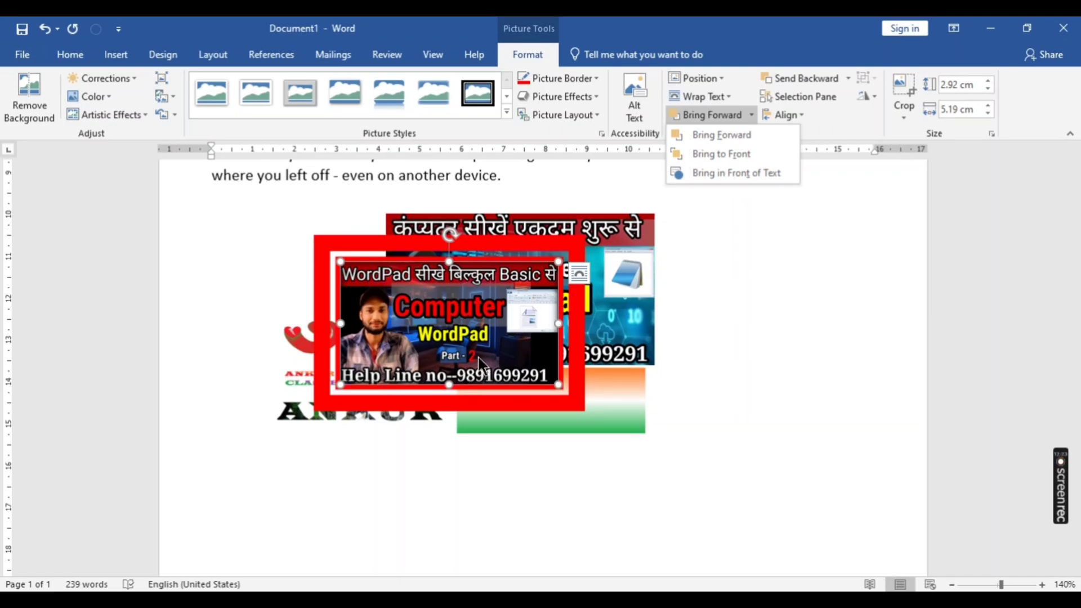
scroll(482, 354, "up", 1)
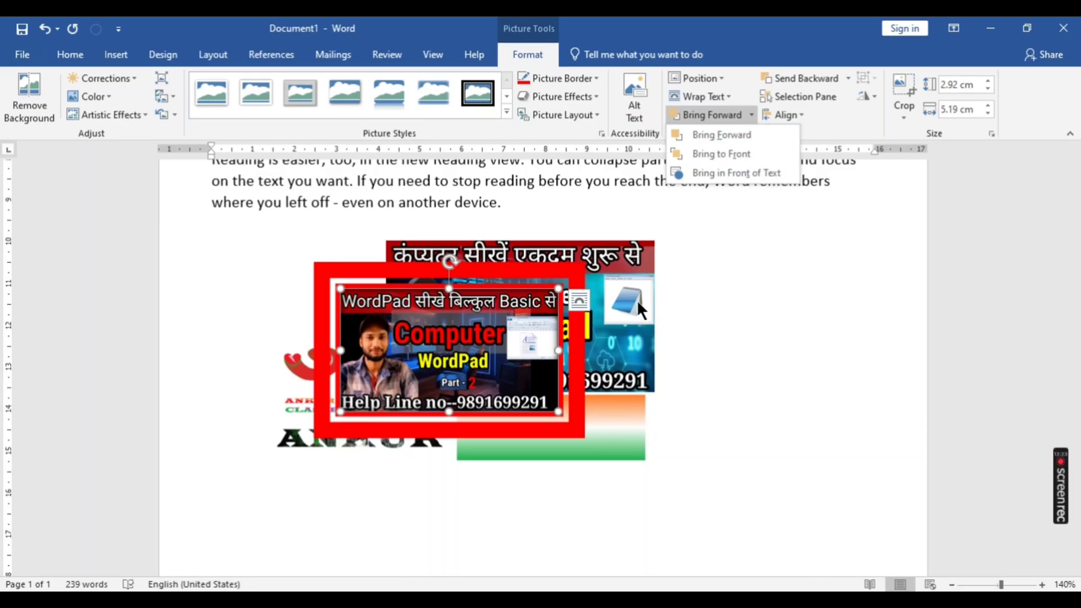
left_click(633, 298)
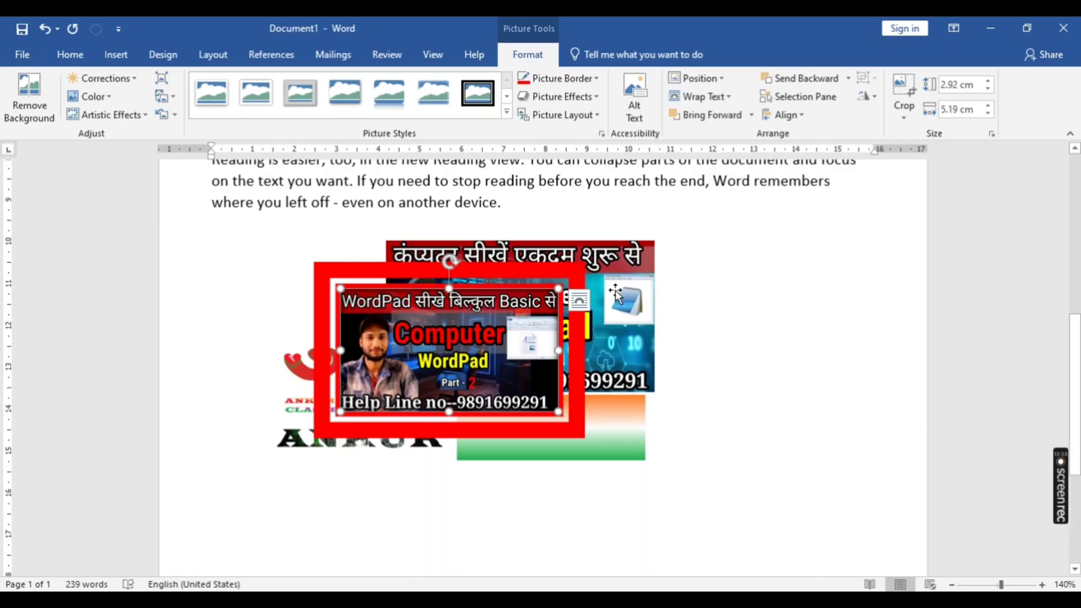
left_click_drag(488, 319, 505, 182)
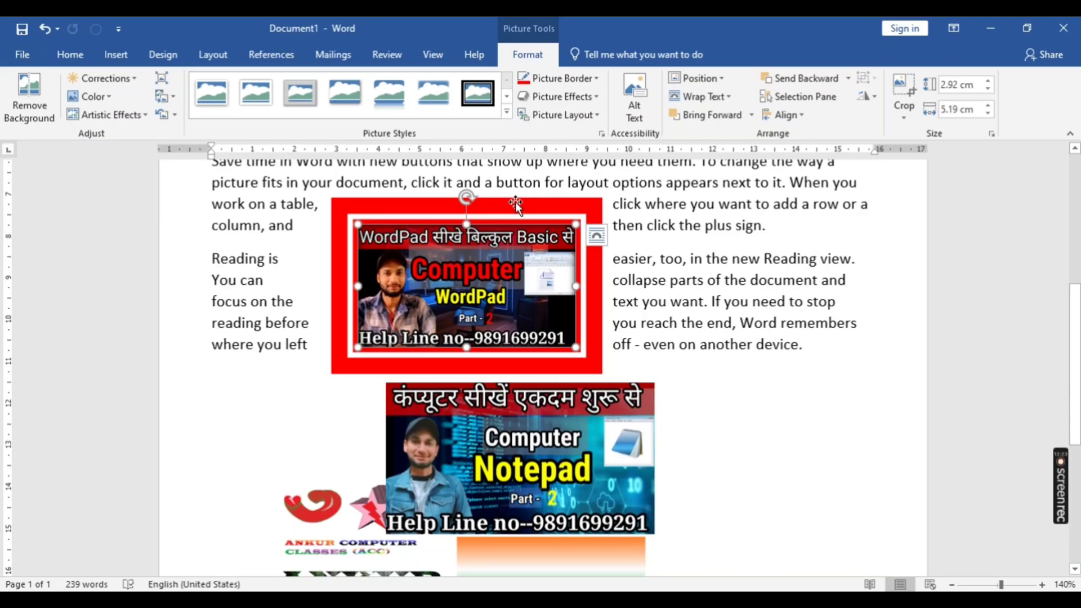
- Try to send the WordPad picture behind the text with Send Behind Text
left_click(752, 116)
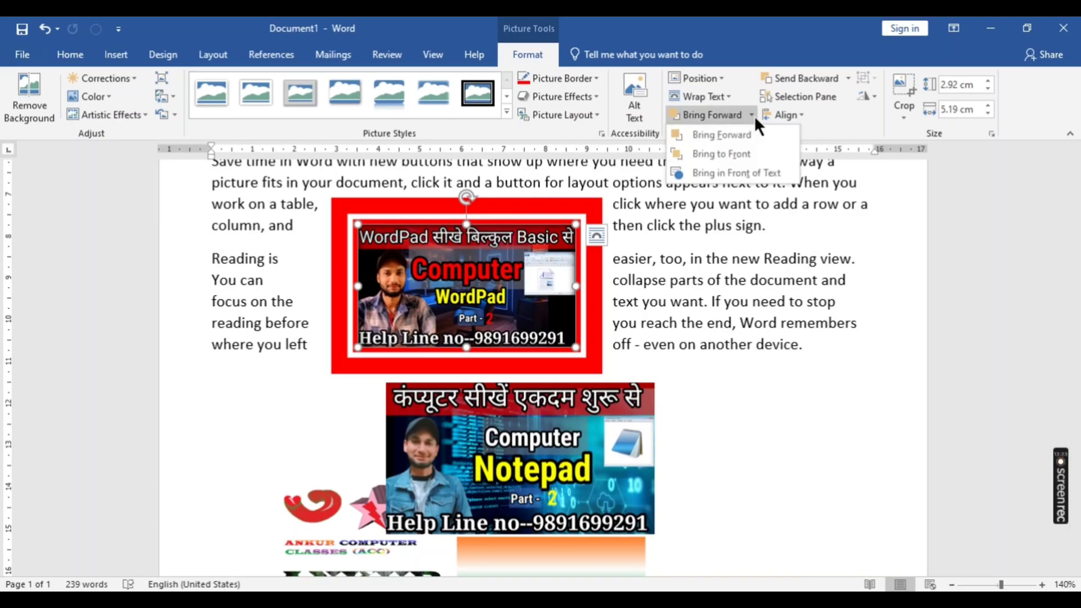
left_click(844, 76)
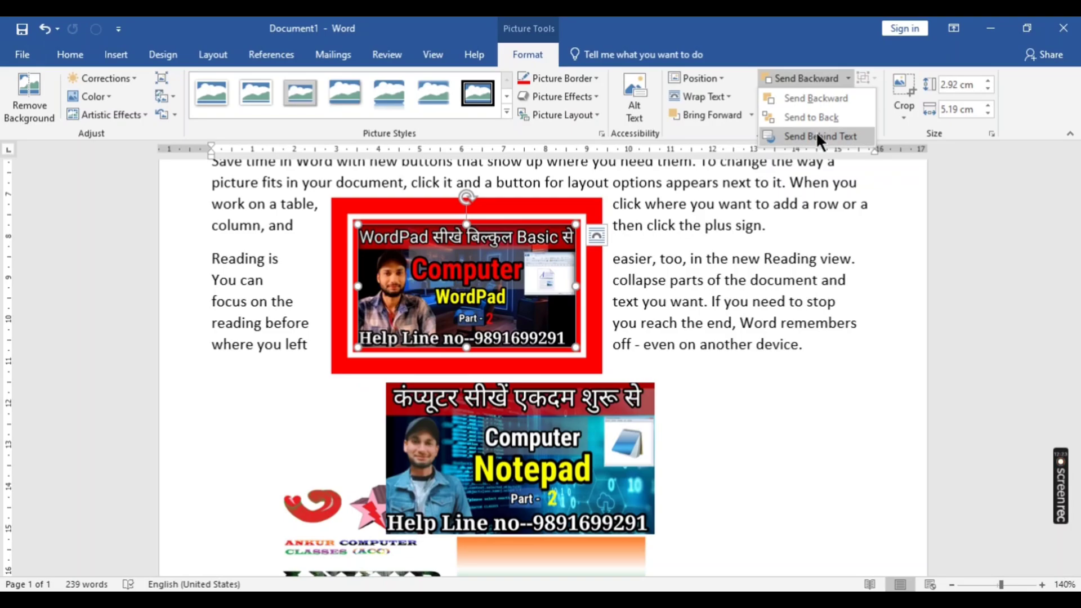
left_click(816, 136)
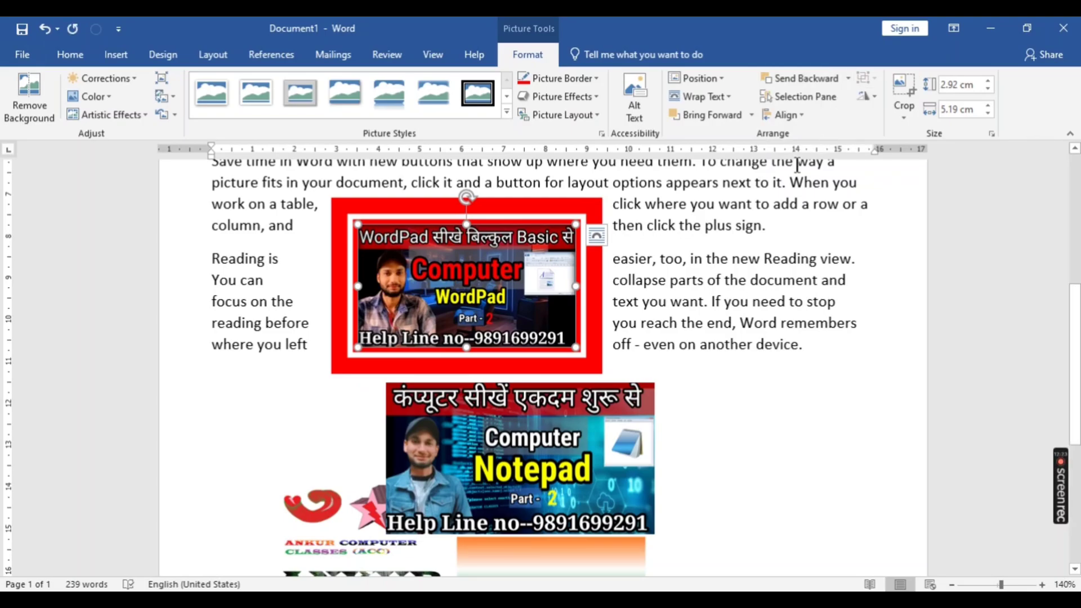
left_click(682, 274)
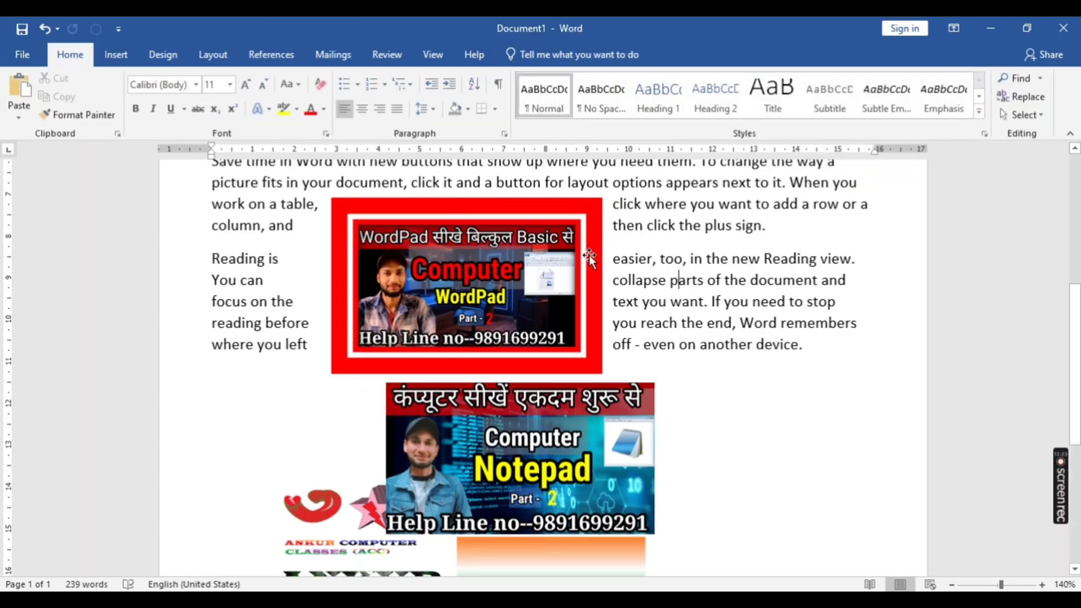
left_click(555, 217)
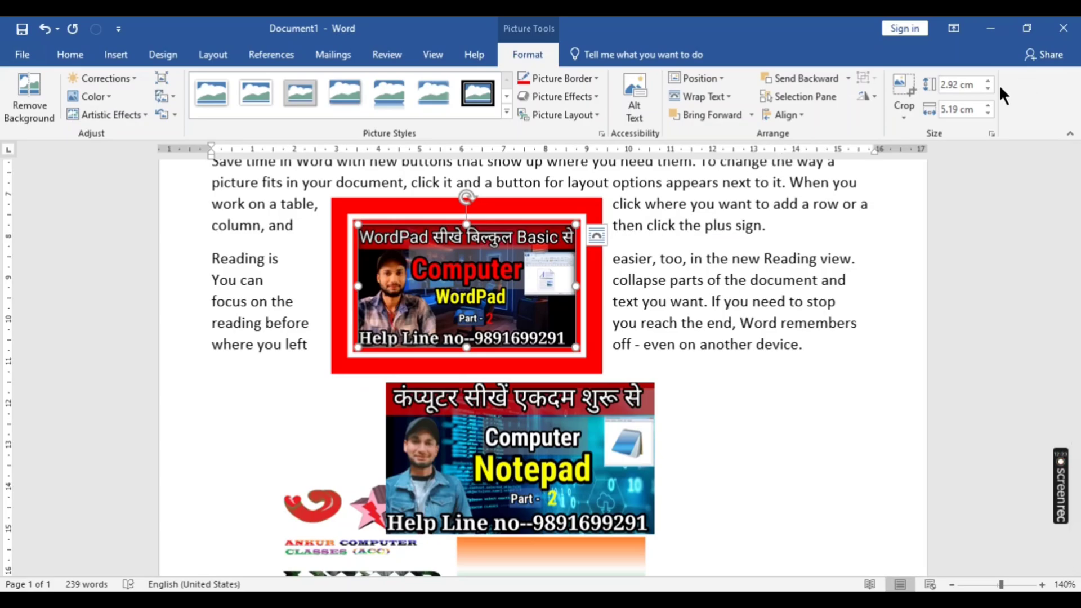
- Send the Notepad picture backward one level and try to send it behind the text
left_click(565, 494)
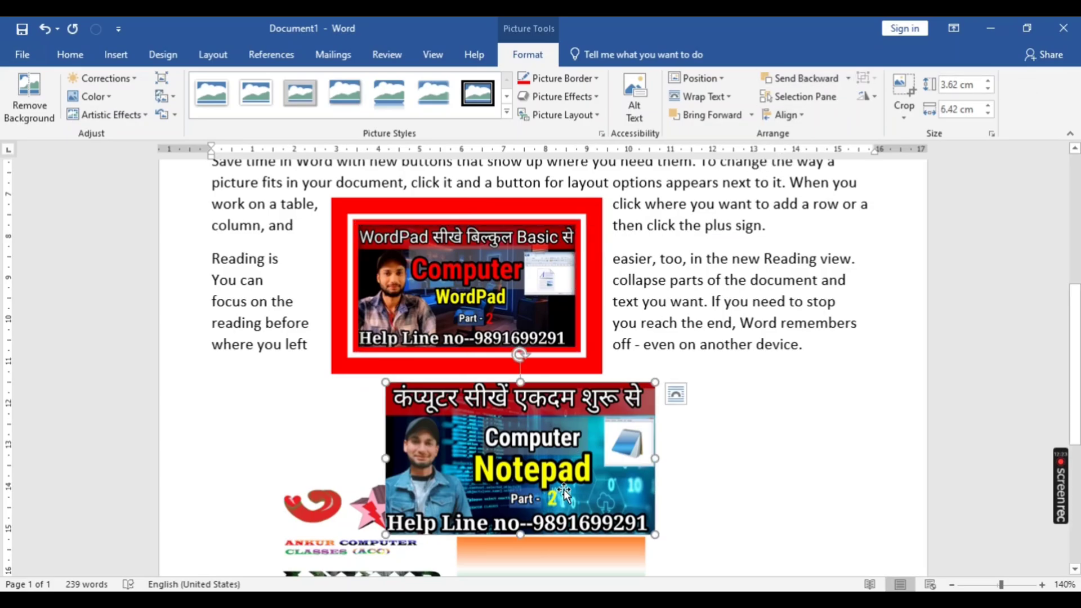
left_click(843, 74)
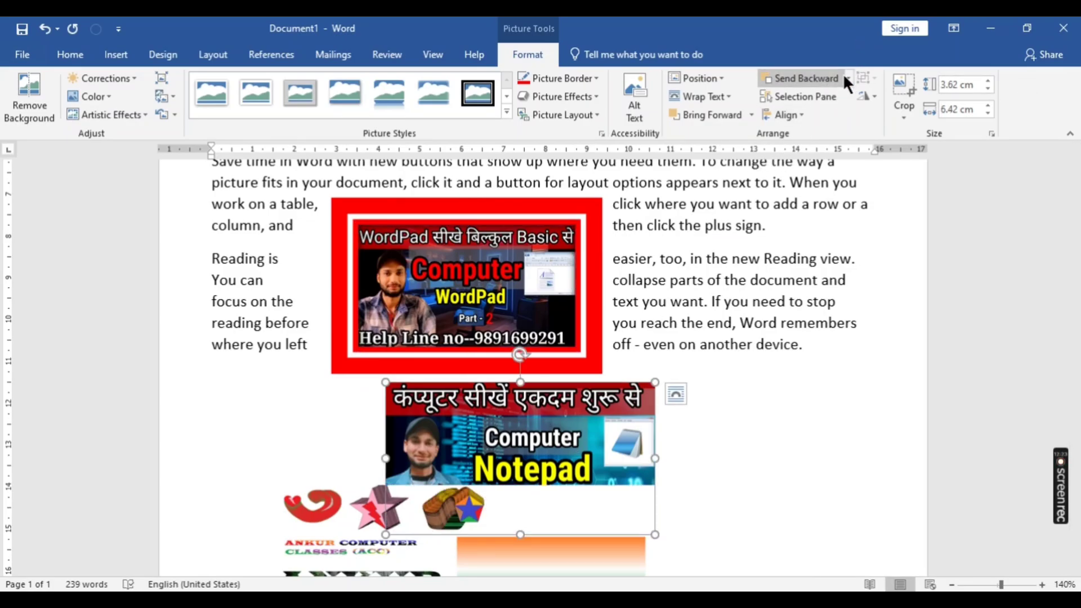
left_click(850, 77)
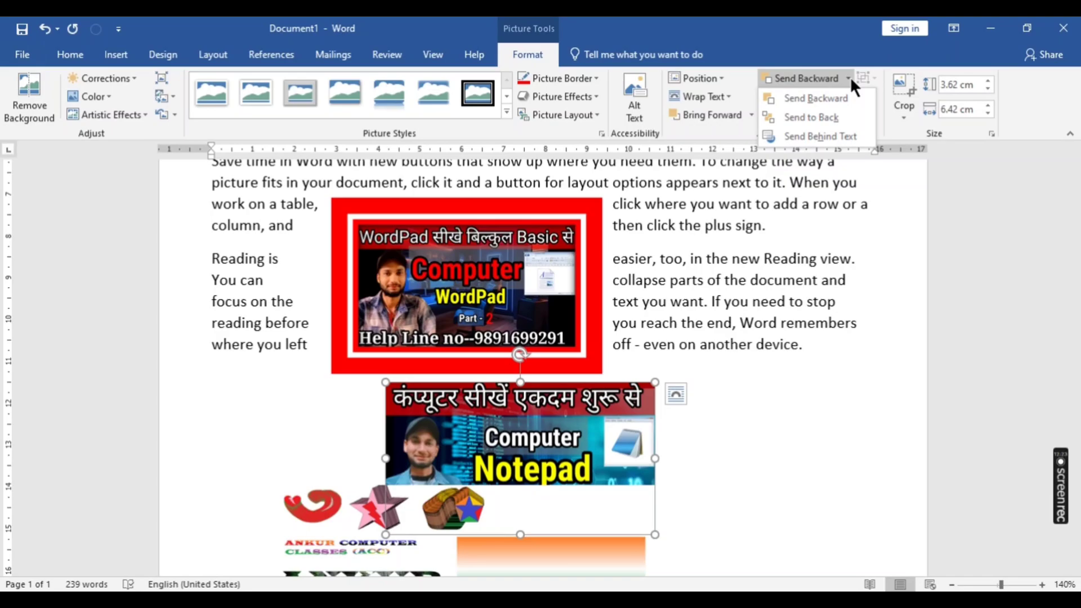
left_click(812, 137)
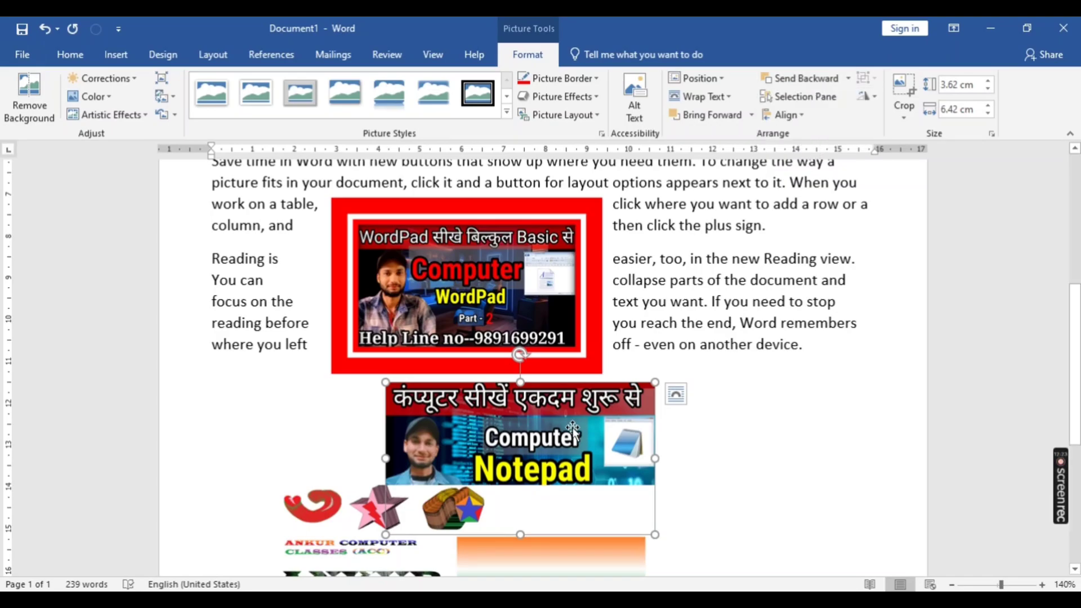
- Move the Notepad picture up and left so it partly overlaps the WordPad picture, and try Send Behind Text on it again
left_click_drag(575, 428, 298, 293)
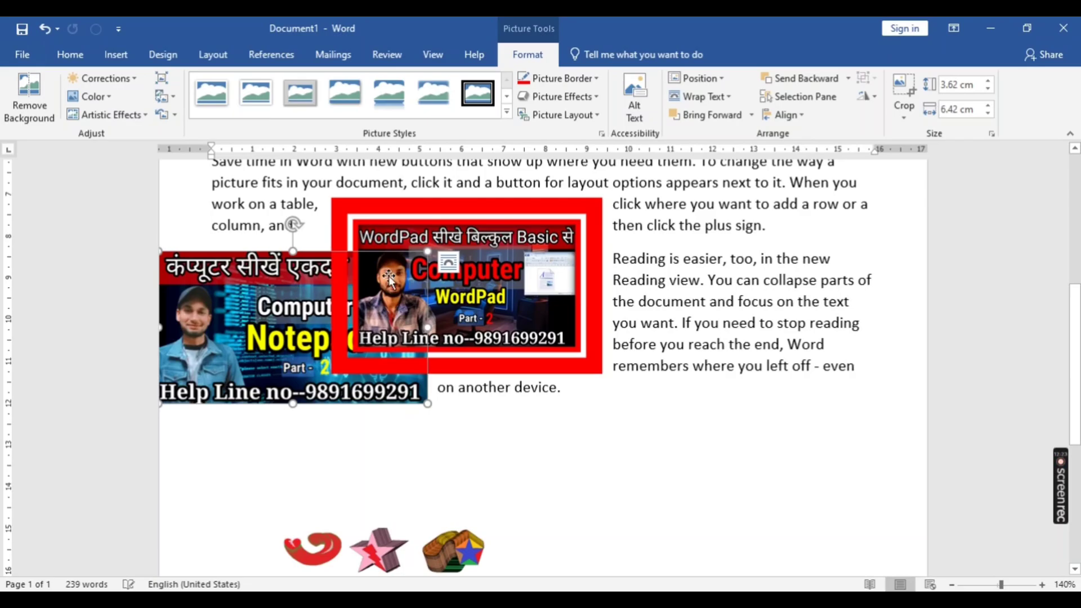
left_click(849, 76)
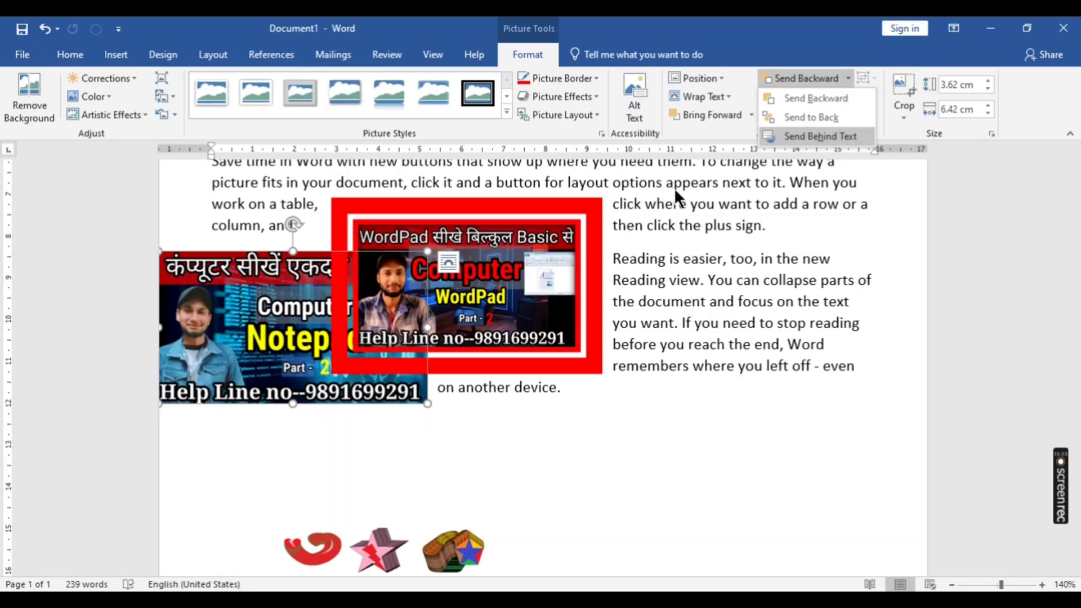
left_click(266, 276)
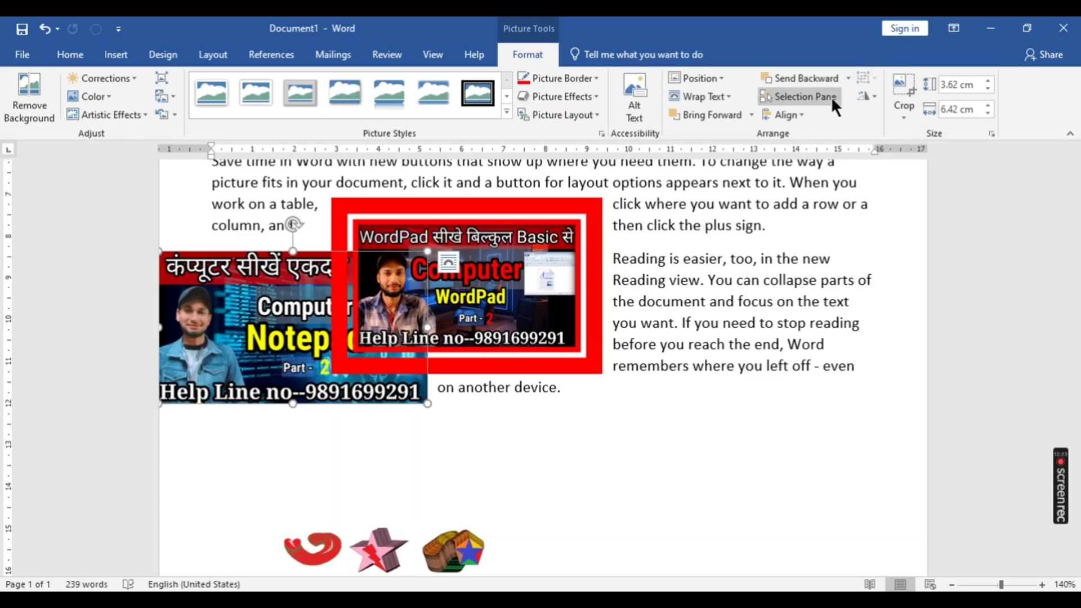
left_click(848, 79)
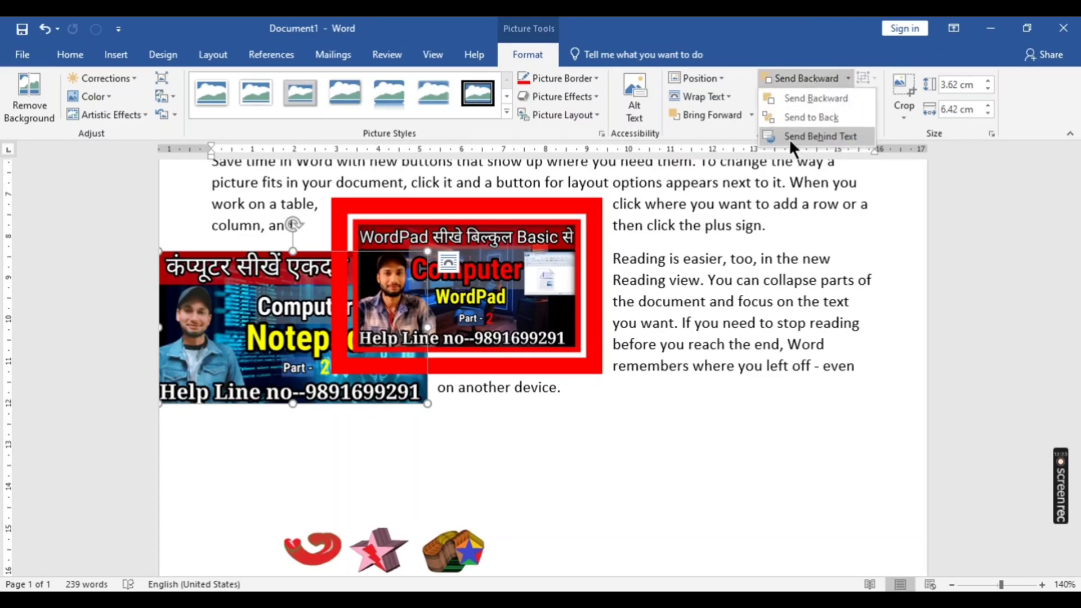
left_click(788, 138)
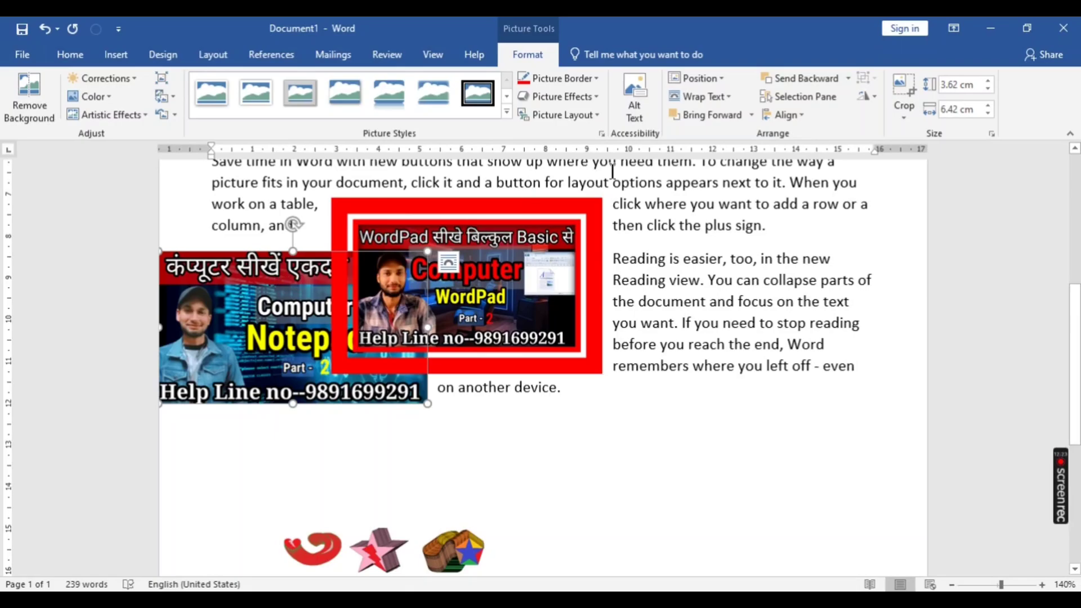
- Set the Notepad picture's text wrapping to Behind Text and move it up and right under the paragraph text
left_click(734, 96)
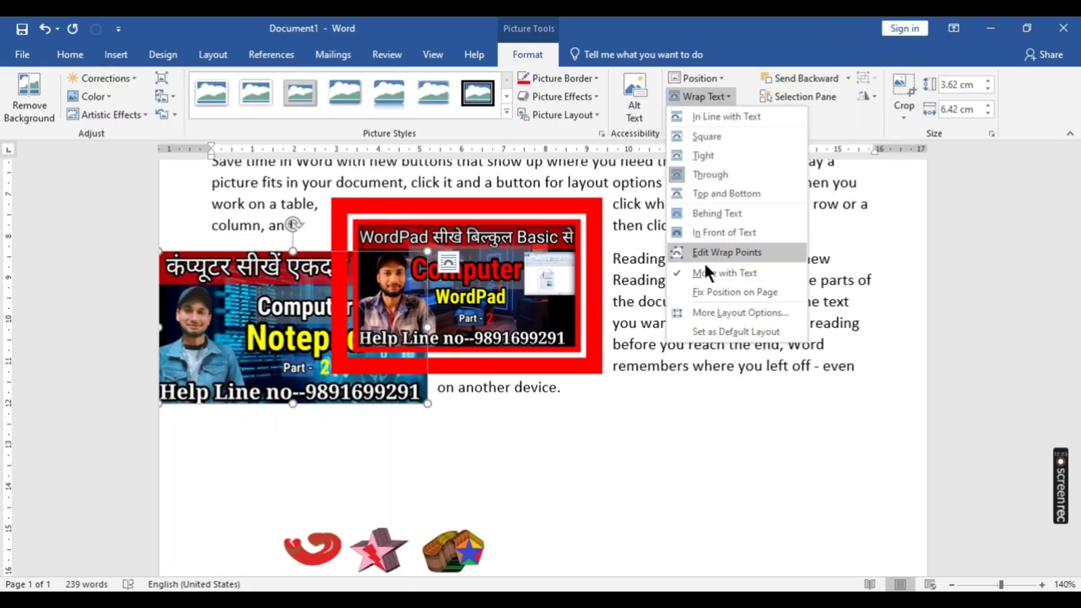
left_click(706, 215)
left_click_drag(178, 390, 228, 342)
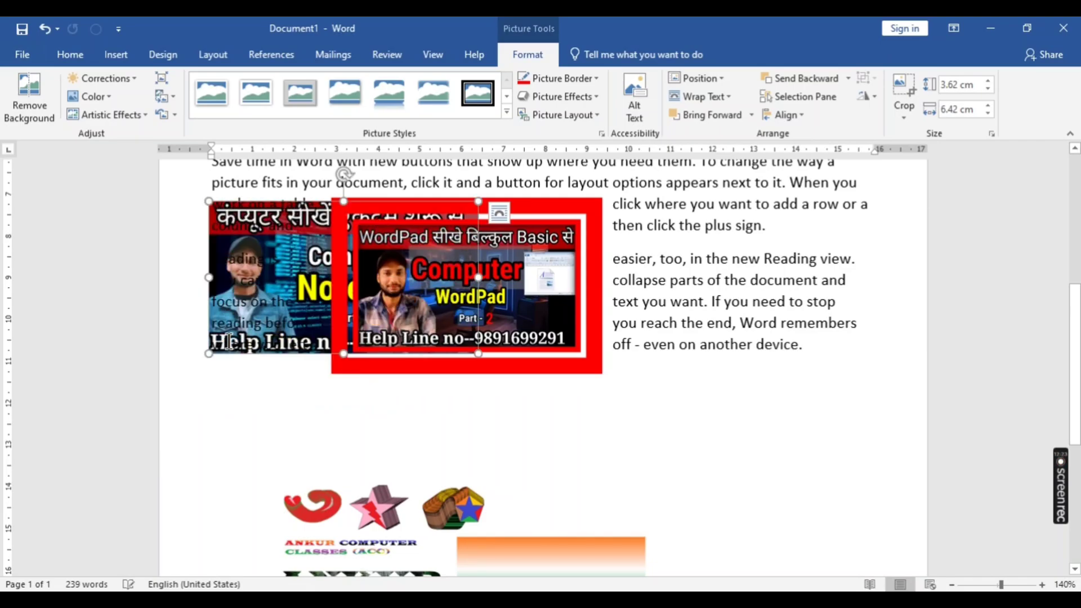
left_click(794, 512)
left_click(297, 268)
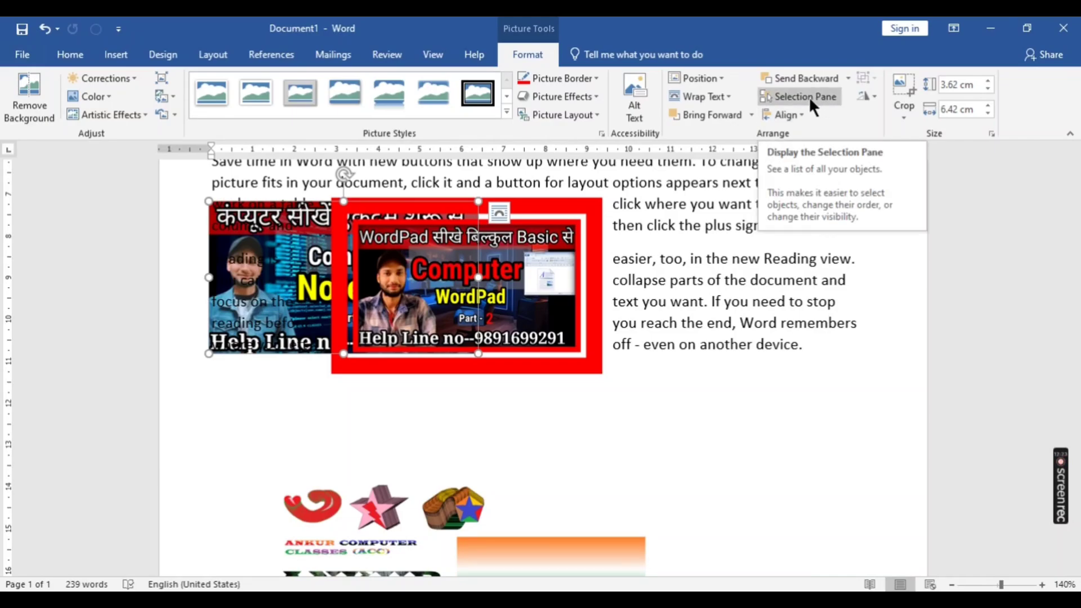
- Display the Selection pane, hide Picture 7, Picture 4 and all remaining pictures, and show them all again
left_click(809, 96)
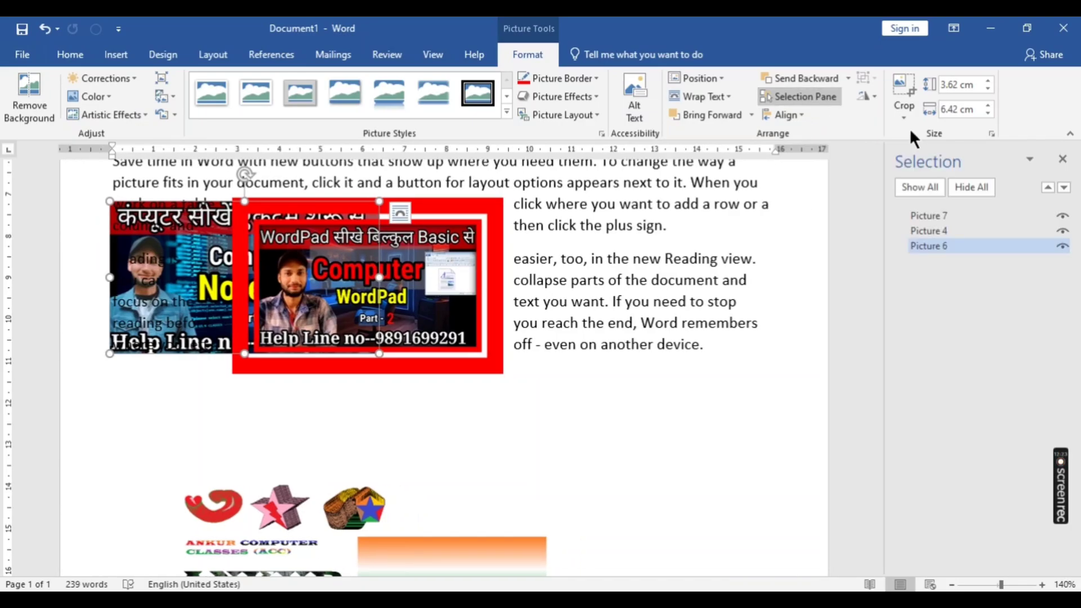
left_click(1062, 217)
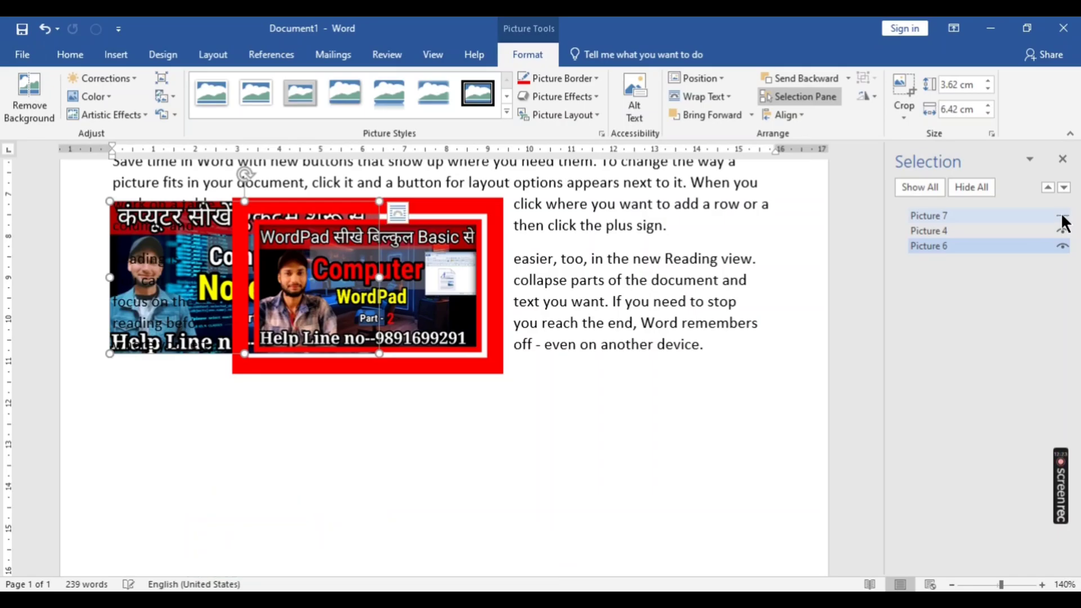
left_click(1063, 231)
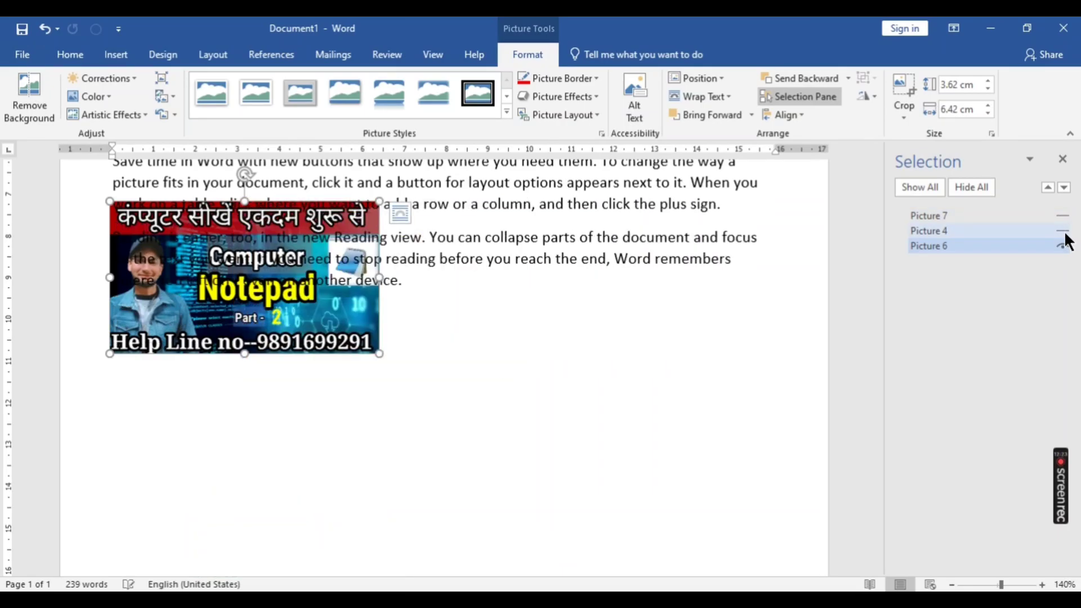
left_click(971, 186)
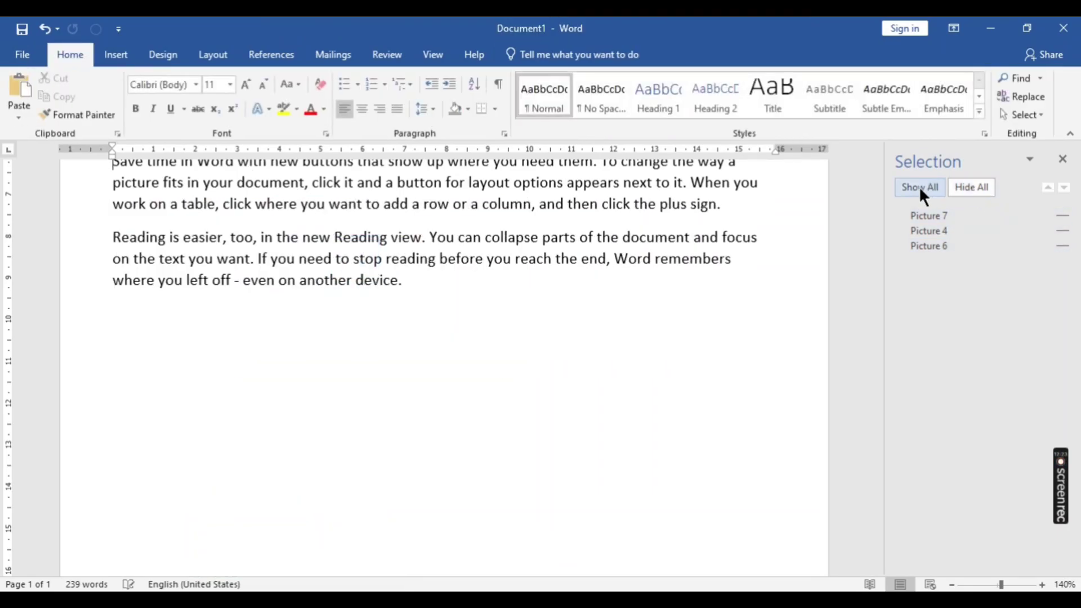
left_click(907, 186)
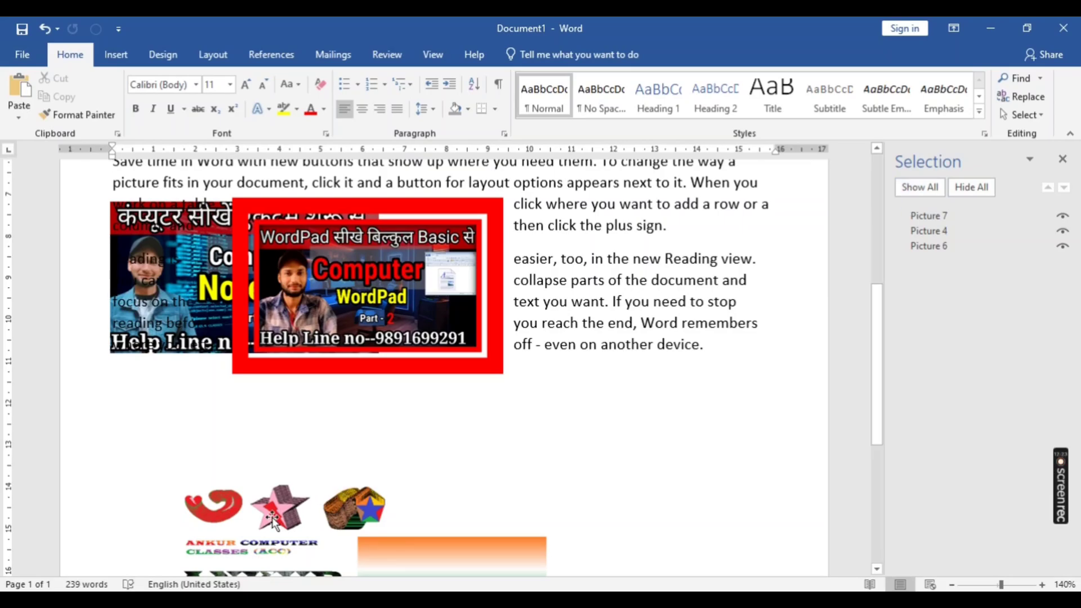
- Move the Ankur Computer Classes logo picture up to just below the WordPad picture and display its picture formatting tools
left_click_drag(267, 517, 303, 439)
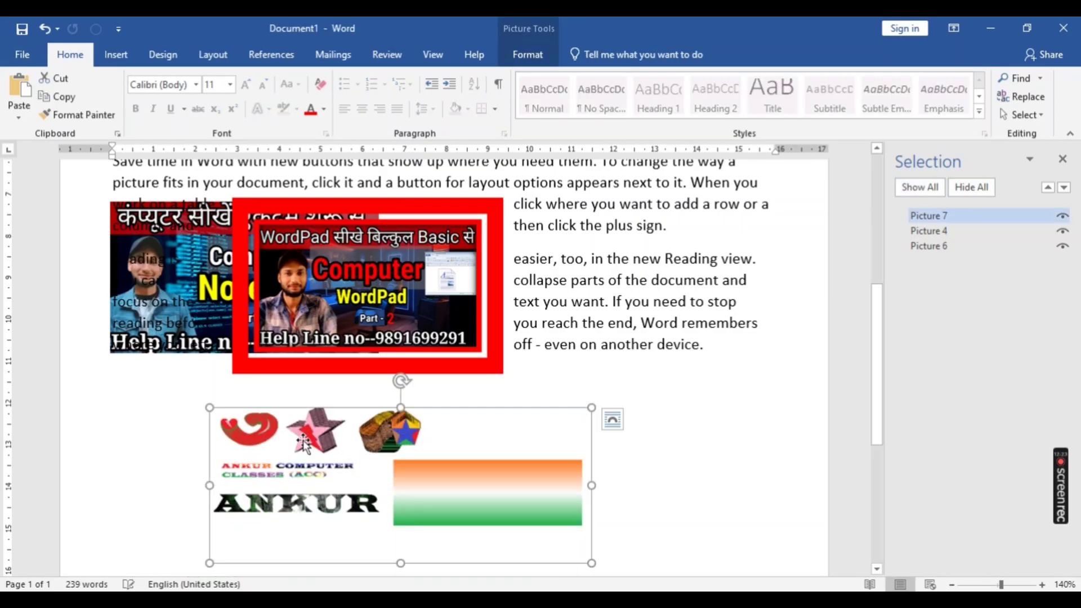
left_click(510, 59)
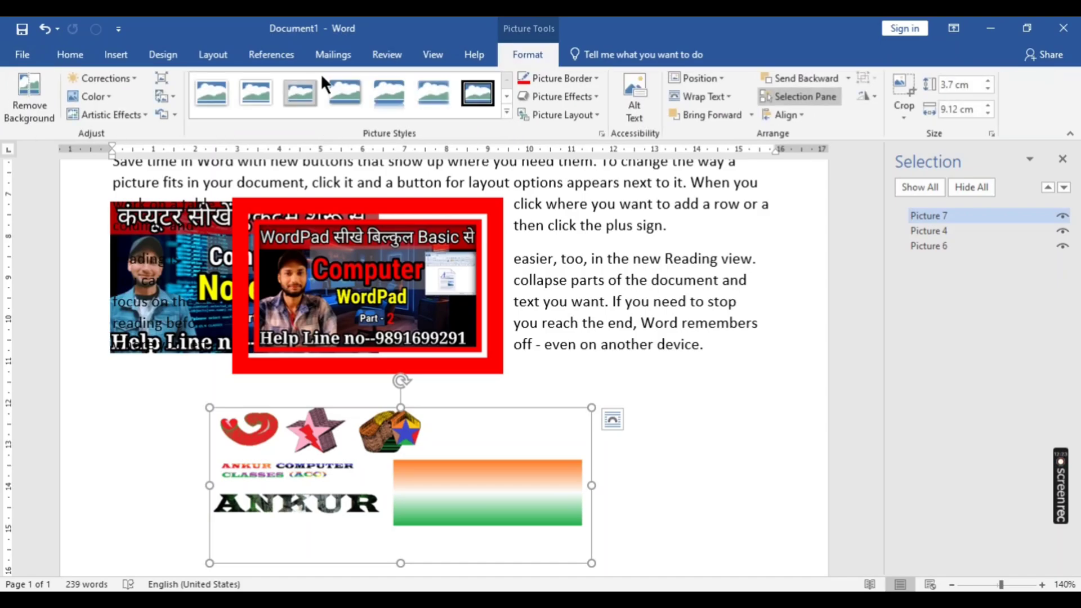
- Remove the automatically detected background from the computer classes logo picture and keep the changes
left_click(16, 99)
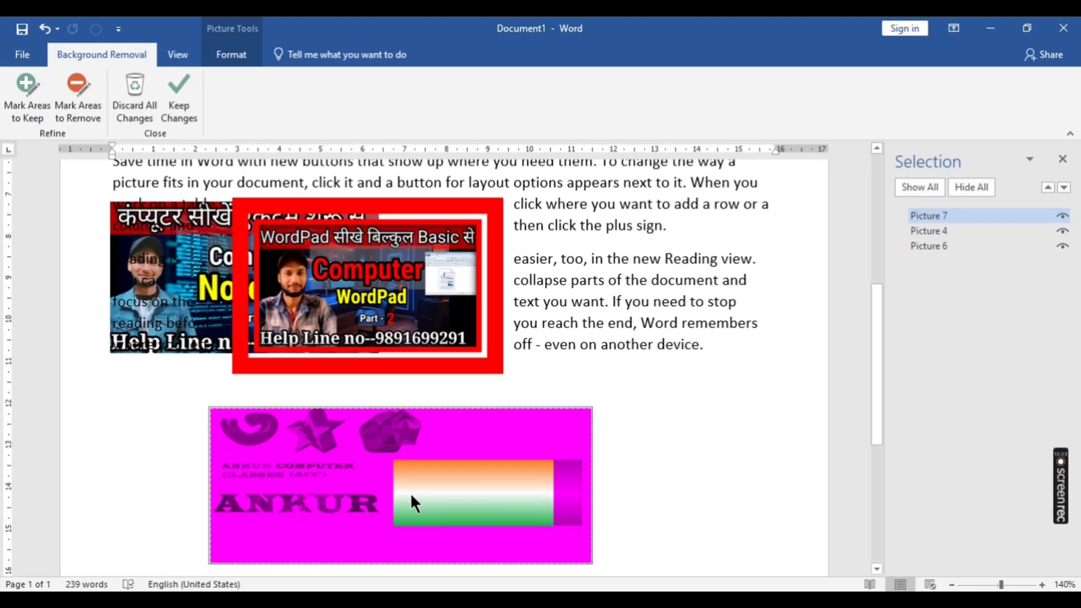
left_click(166, 89)
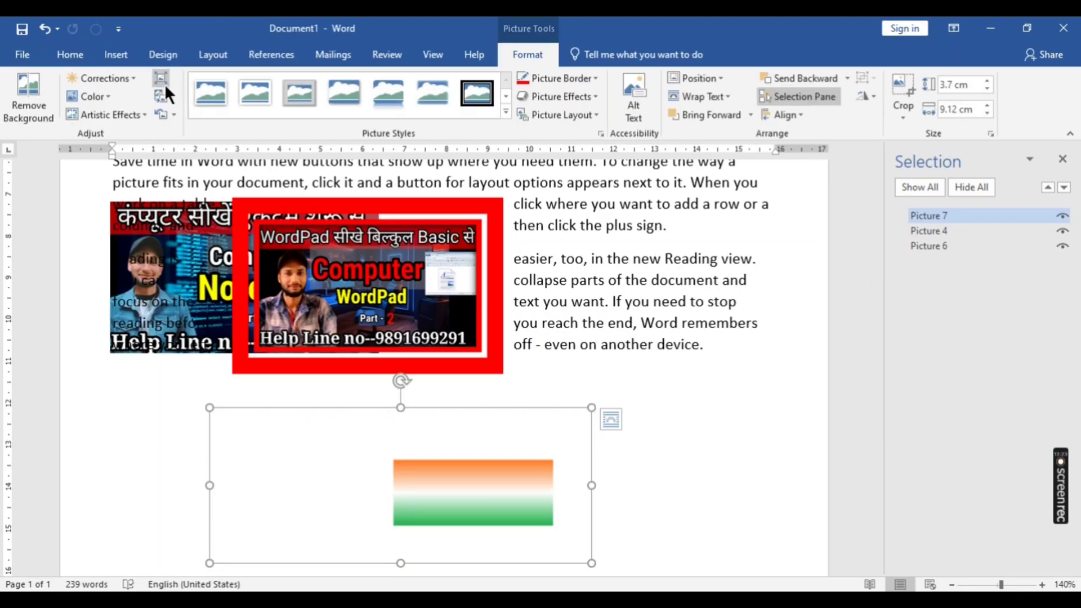
- Set the logo picture's text wrapping to Through and move it up and right over the WordPad picture and paragraph text
left_click(611, 420)
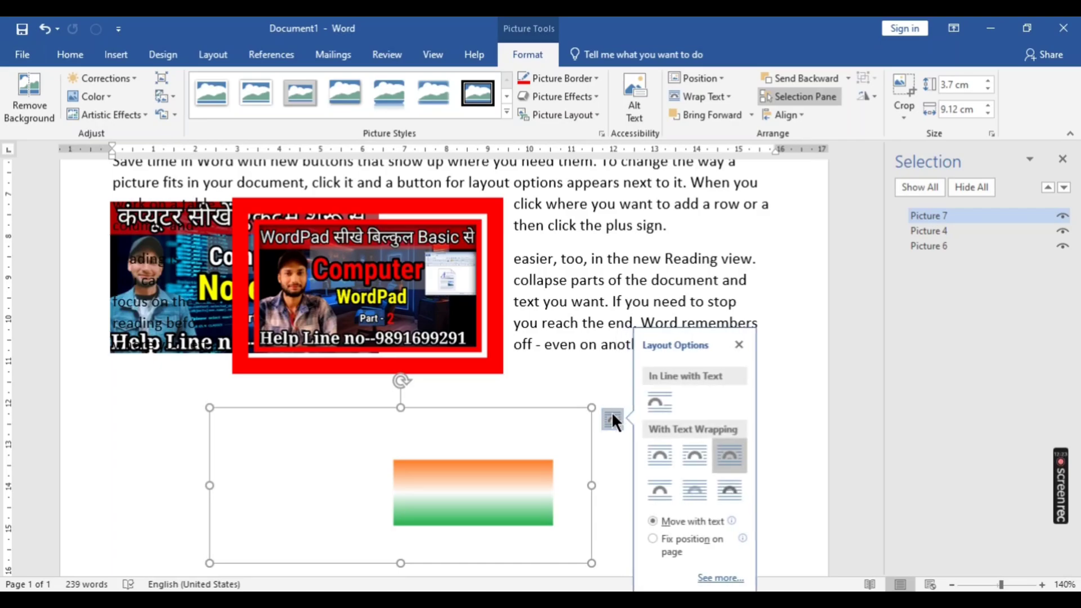
left_click(720, 460)
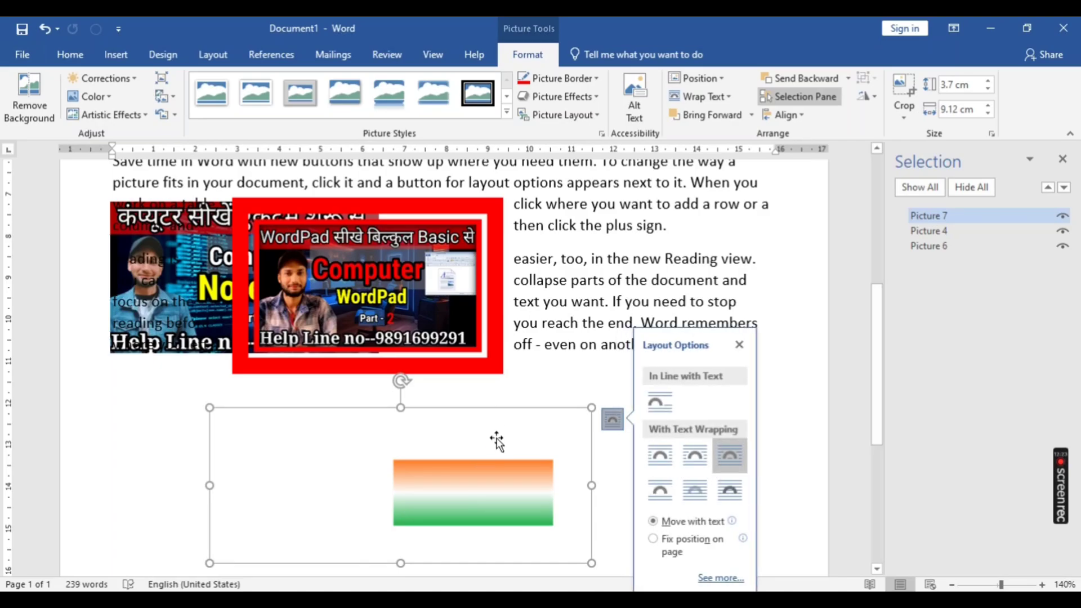
left_click_drag(495, 439, 552, 330)
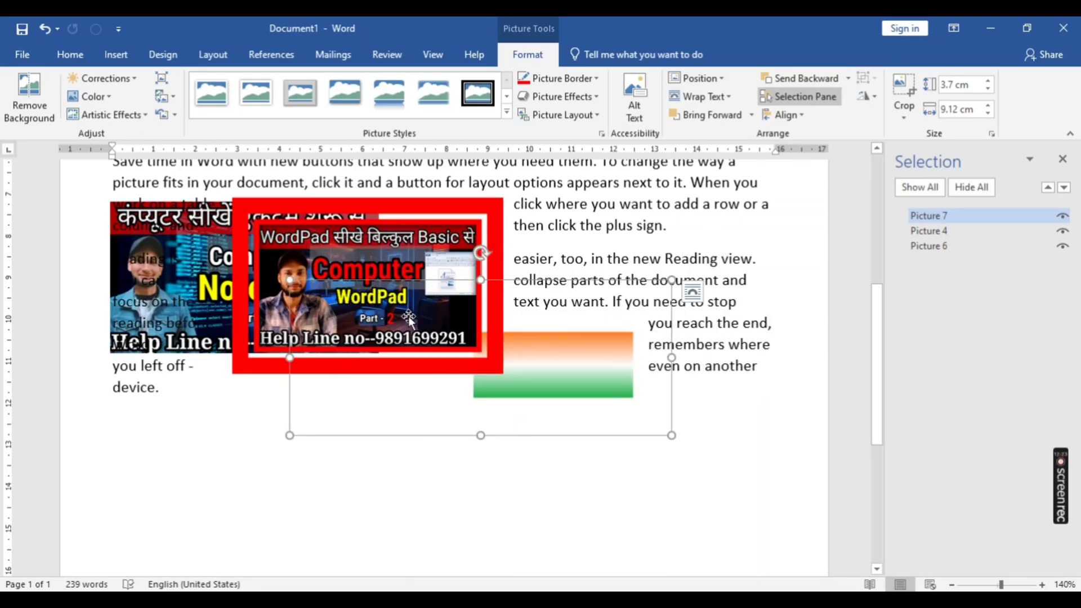
- Delete the WordPad, logo and Notepad pictures from the document
left_click_drag(284, 237, 306, 296)
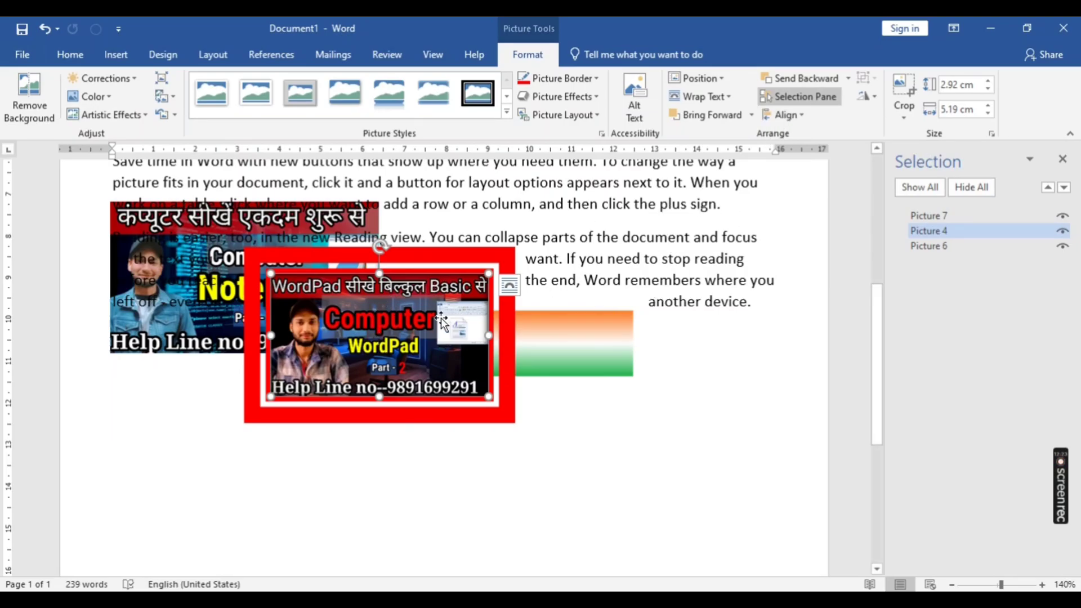
key("Delete")
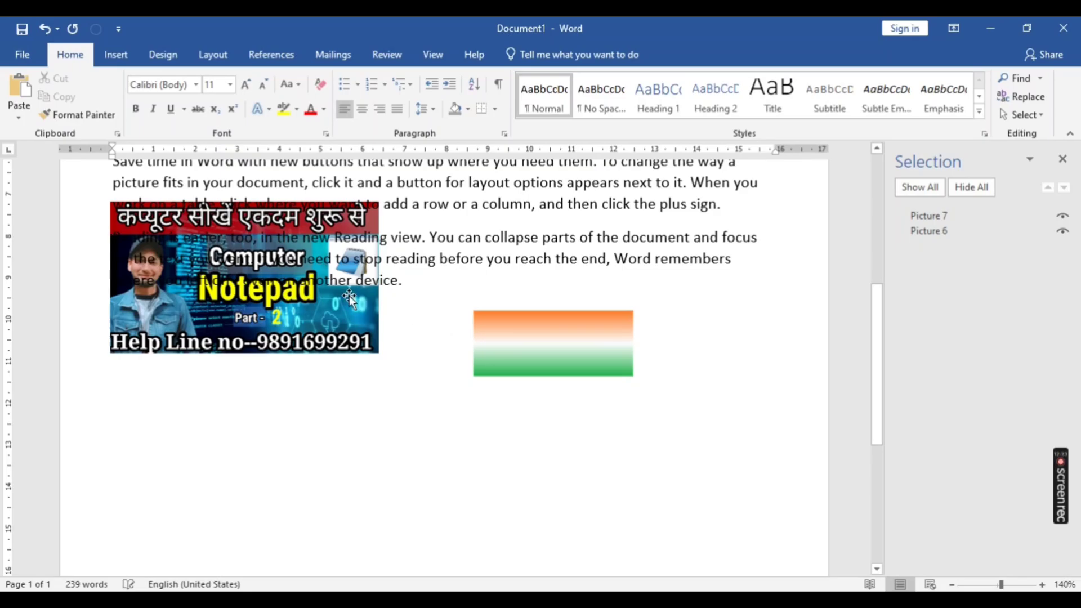
left_click(316, 288)
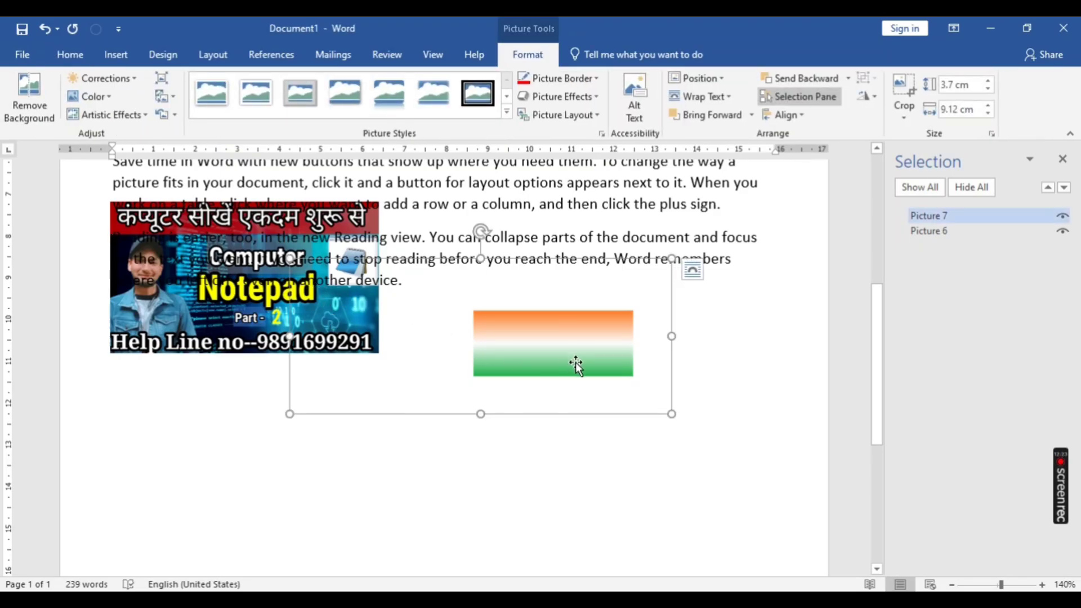
key("Delete")
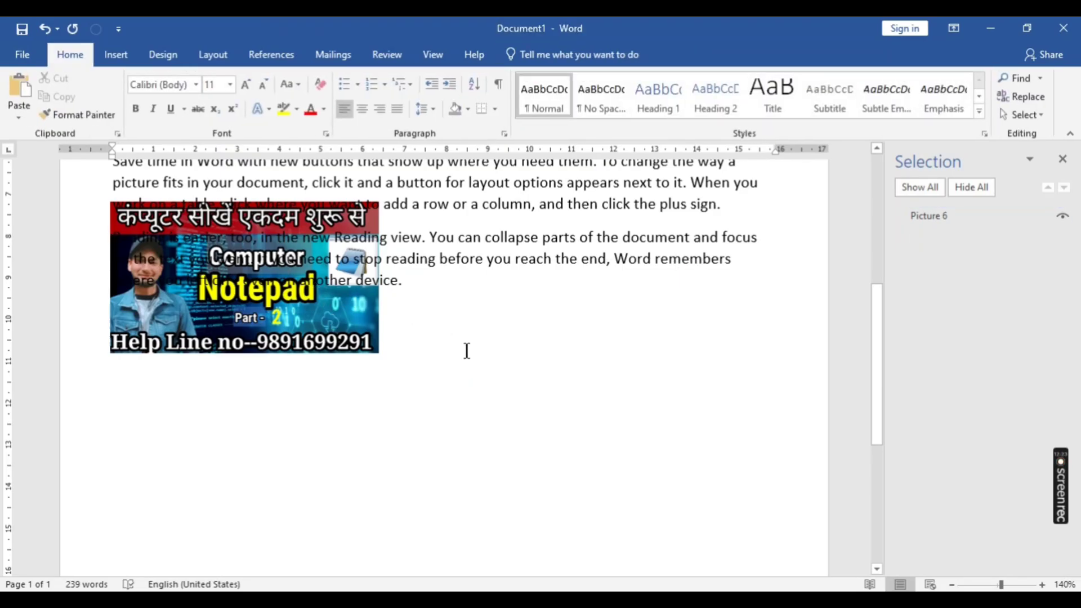
left_click(333, 324)
key("Delete")
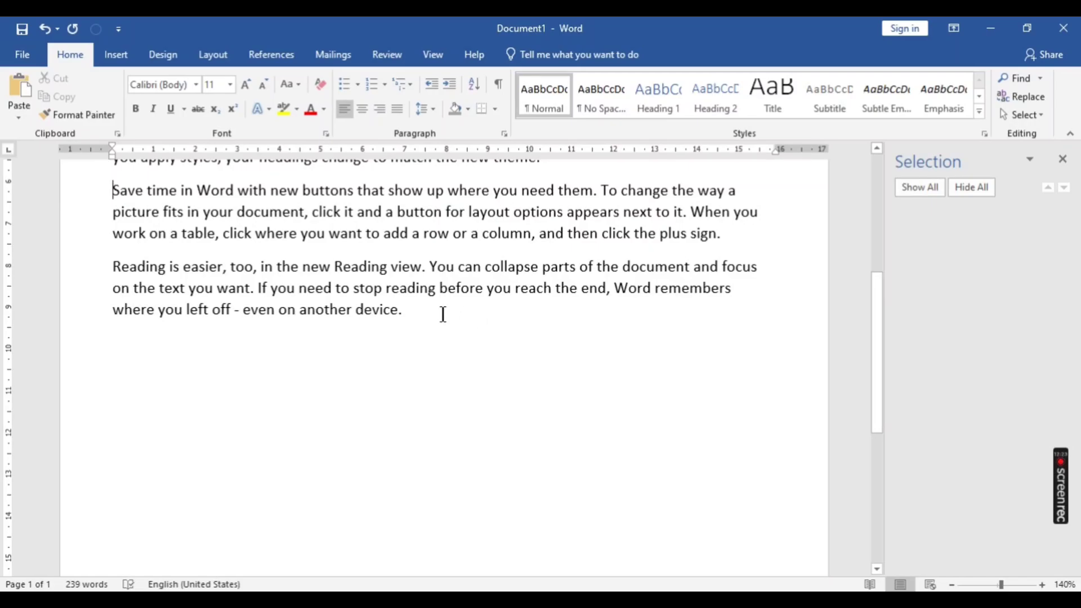
- Insert the picture kmc_20240330_222223 before the "Save time in Word" paragraph and shrink it to about 4.46 by 7.92 cm
left_click(118, 55)
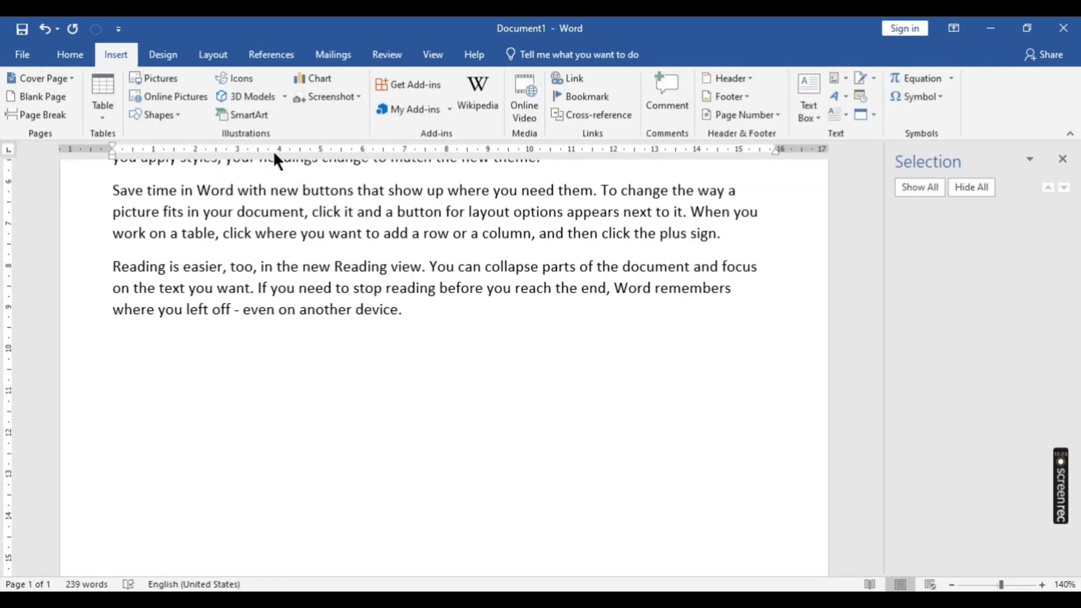
left_click(145, 82)
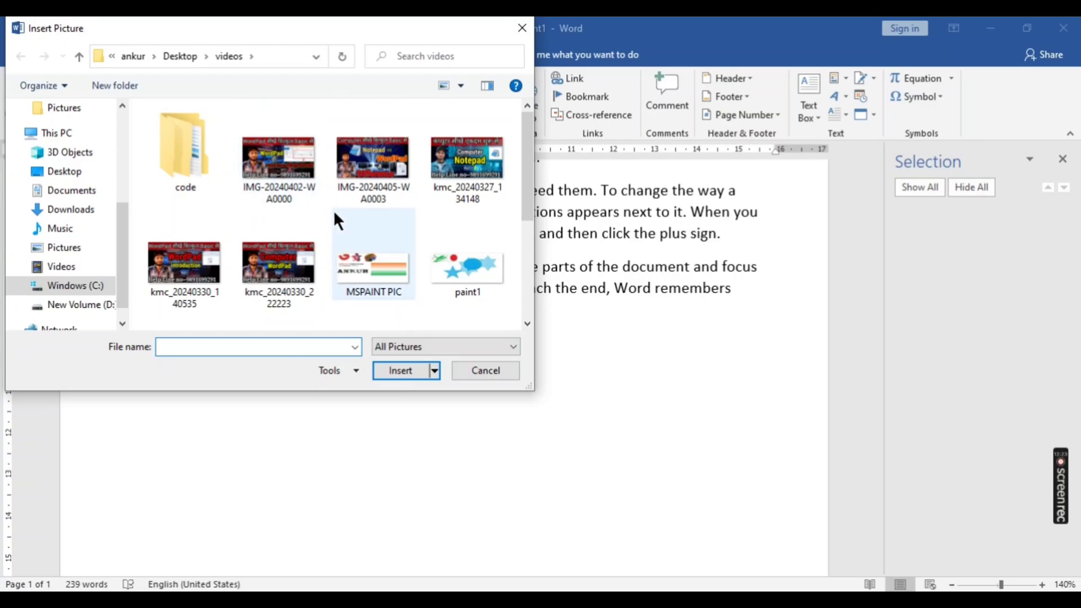
left_click(271, 251)
left_click(400, 370)
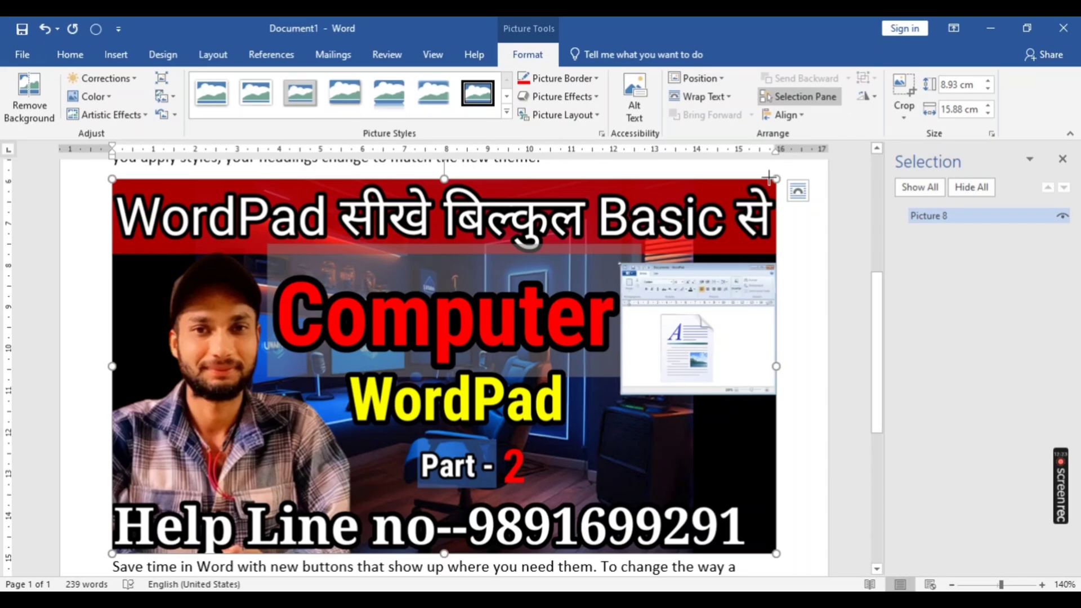
left_click_drag(774, 178, 444, 367)
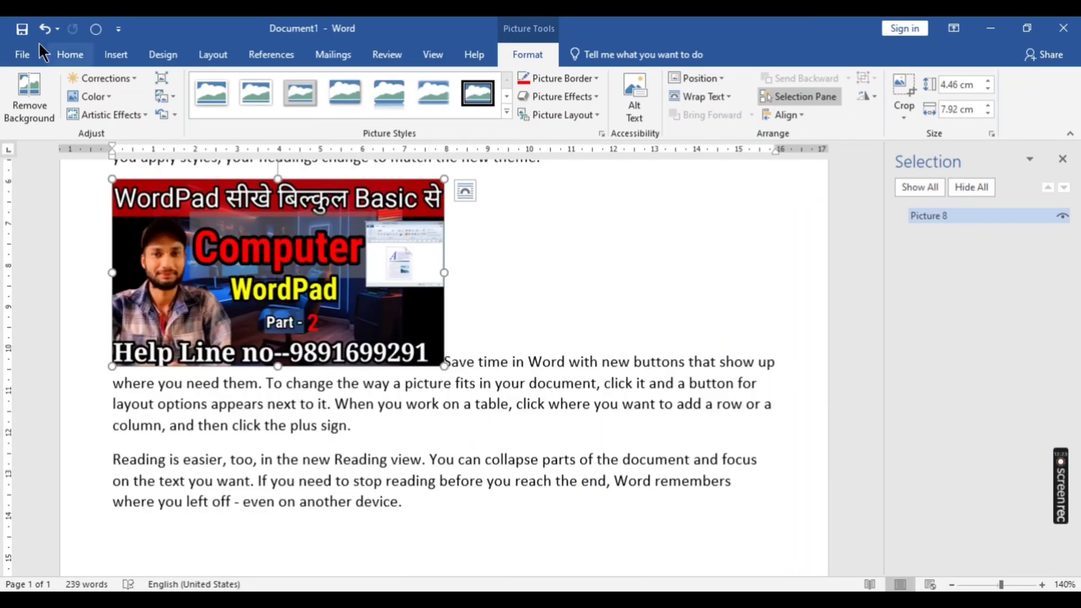
left_click_drag(313, 404, 187, 164)
left_click(67, 54)
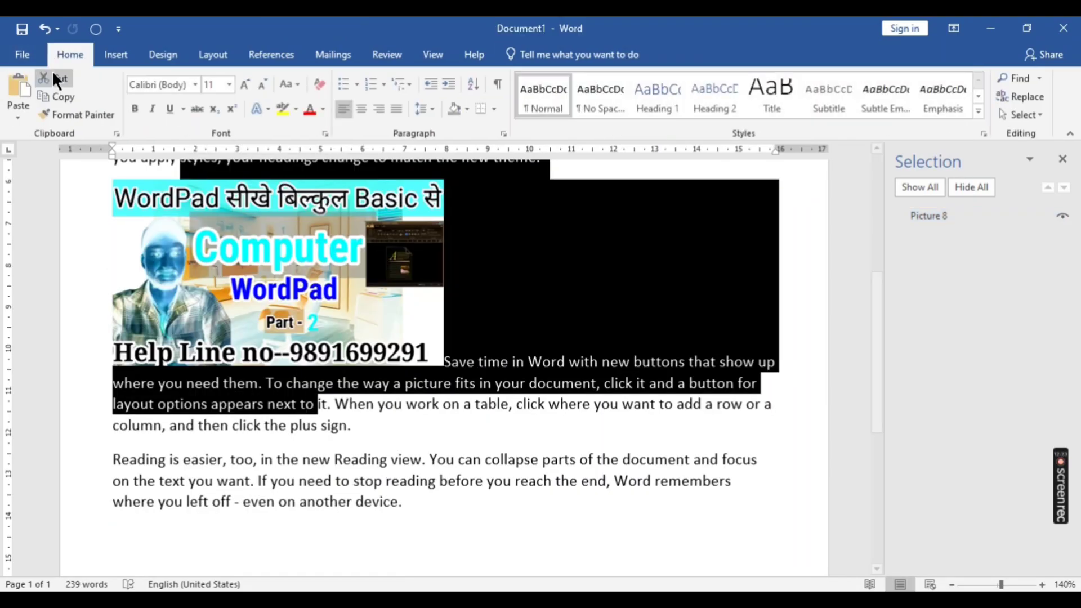
- Insert the pictures kmc_20240327_134148, MSPAINT PIC and paint1 together after the word "stop" in the last paragraph
left_click(383, 480)
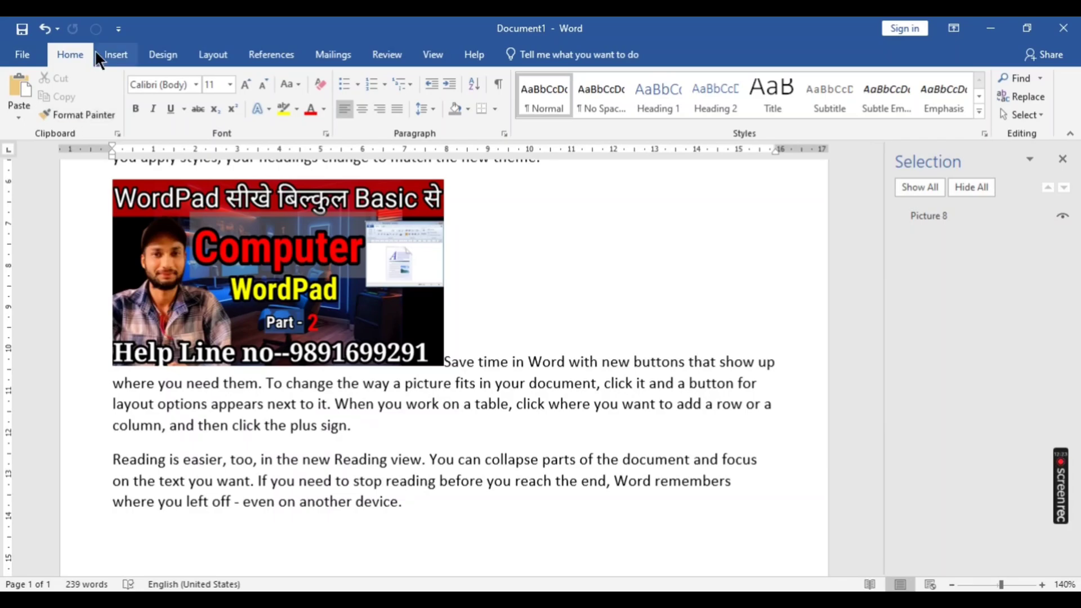
left_click(110, 56)
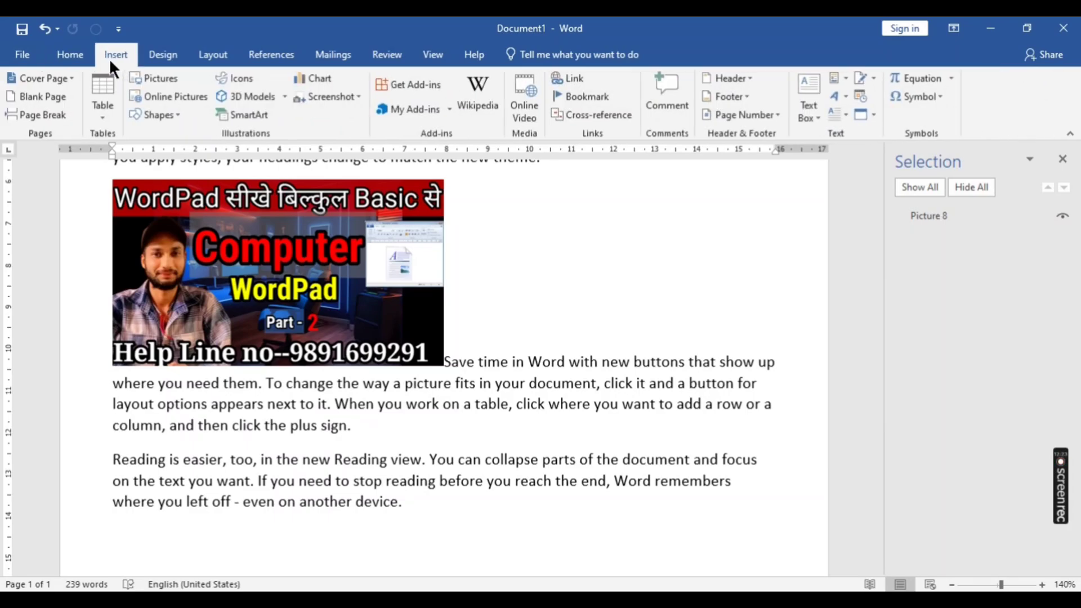
left_click(168, 79)
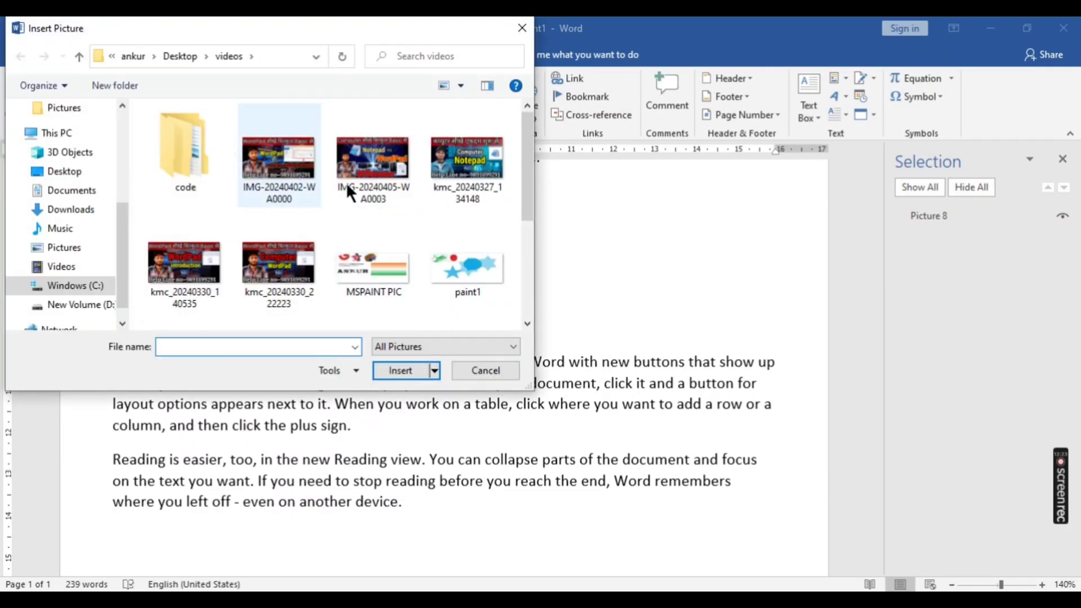
left_click(374, 273)
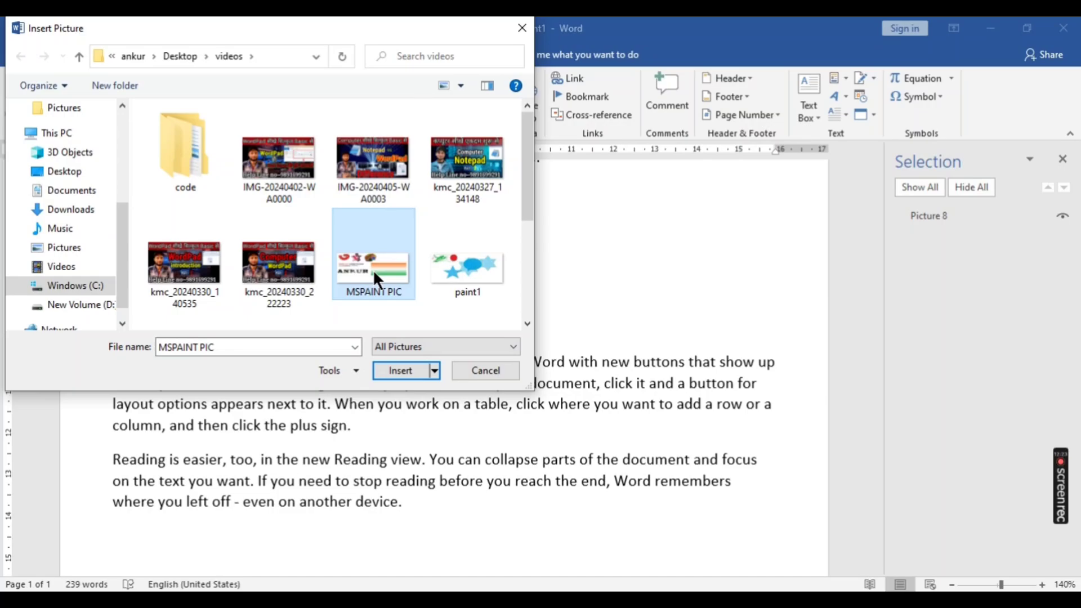
left_click(476, 265, "ctrl")
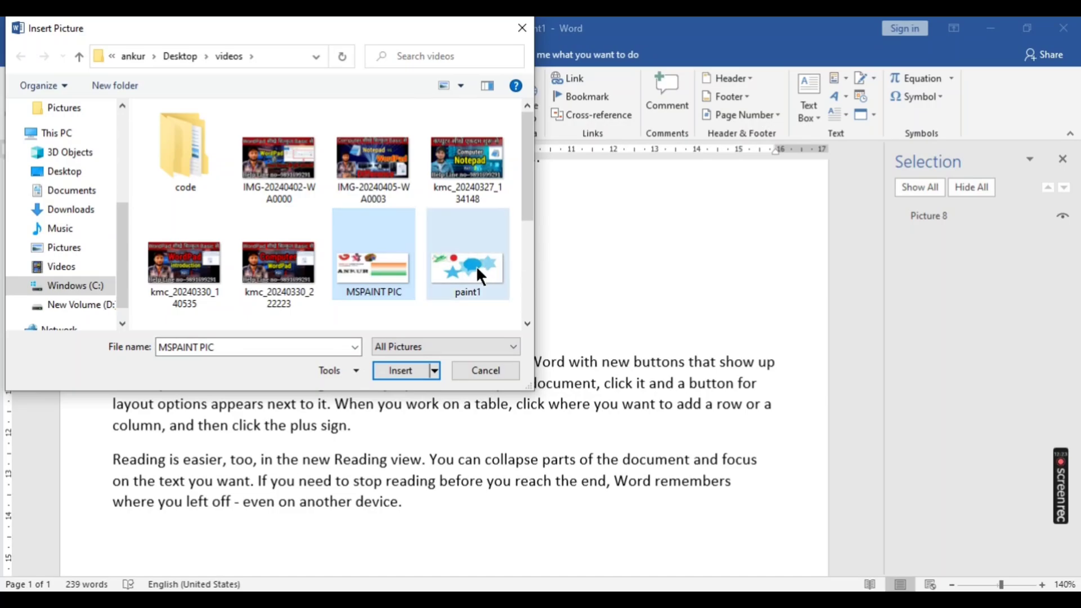
left_click(466, 151, "ctrl")
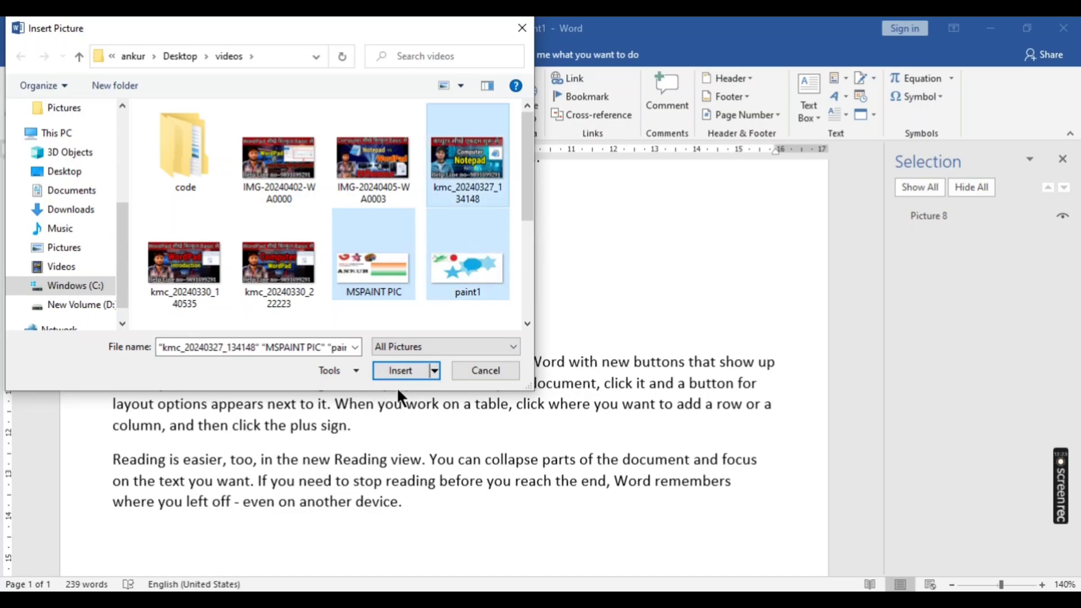
left_click(403, 366)
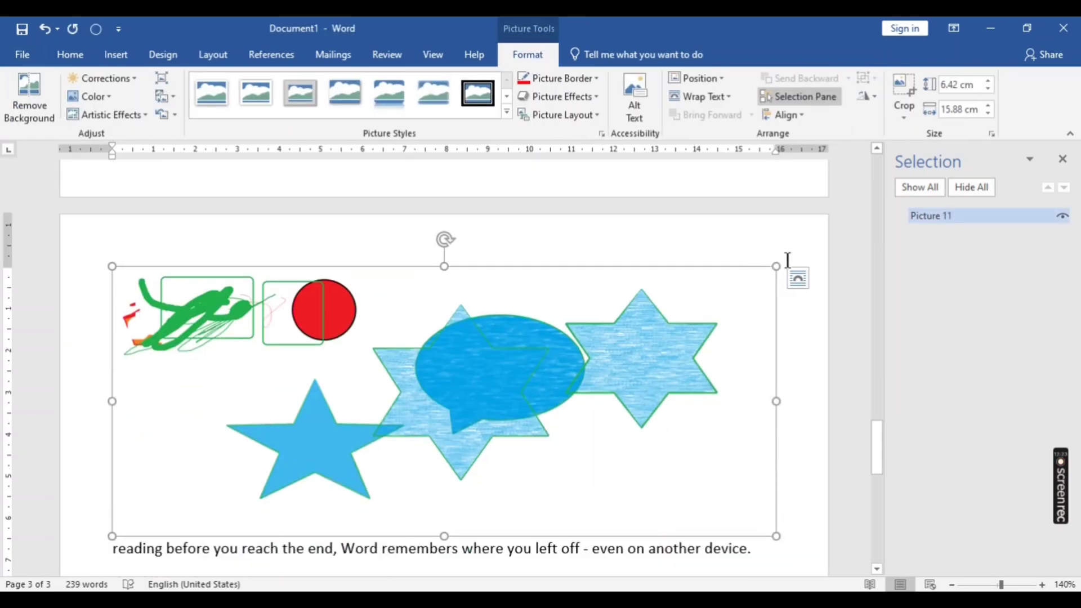
- Shrink the paint1 picture to about 2.06 by 5.1 cm and the logo picture to about 2.49 by 6.14 cm
left_click_drag(772, 266, 326, 490)
scroll(328, 319, "up", 5)
scroll(331, 317, "up", 1)
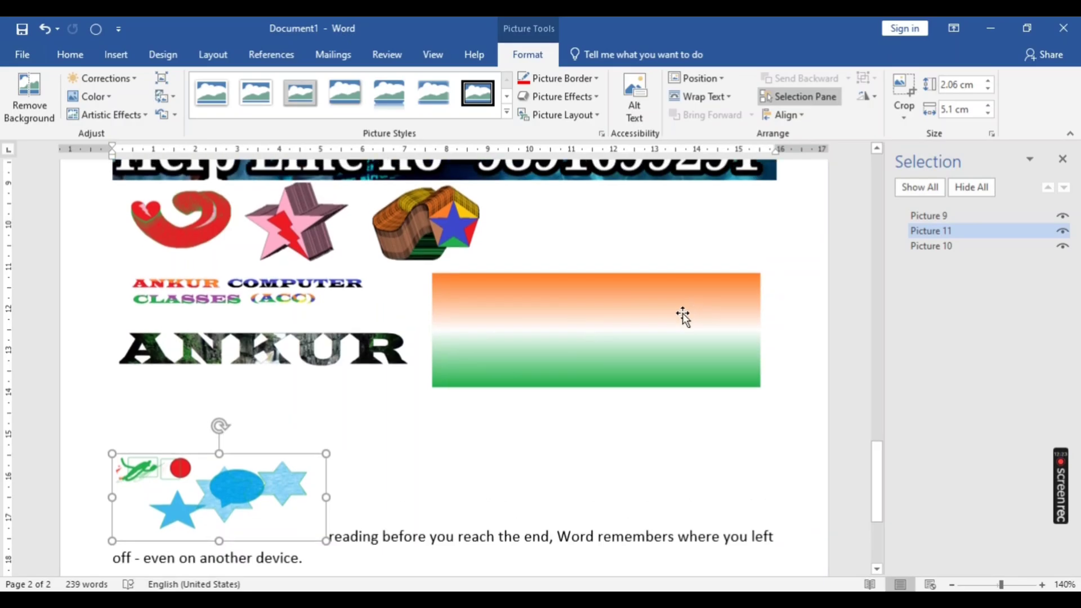
left_click(682, 313)
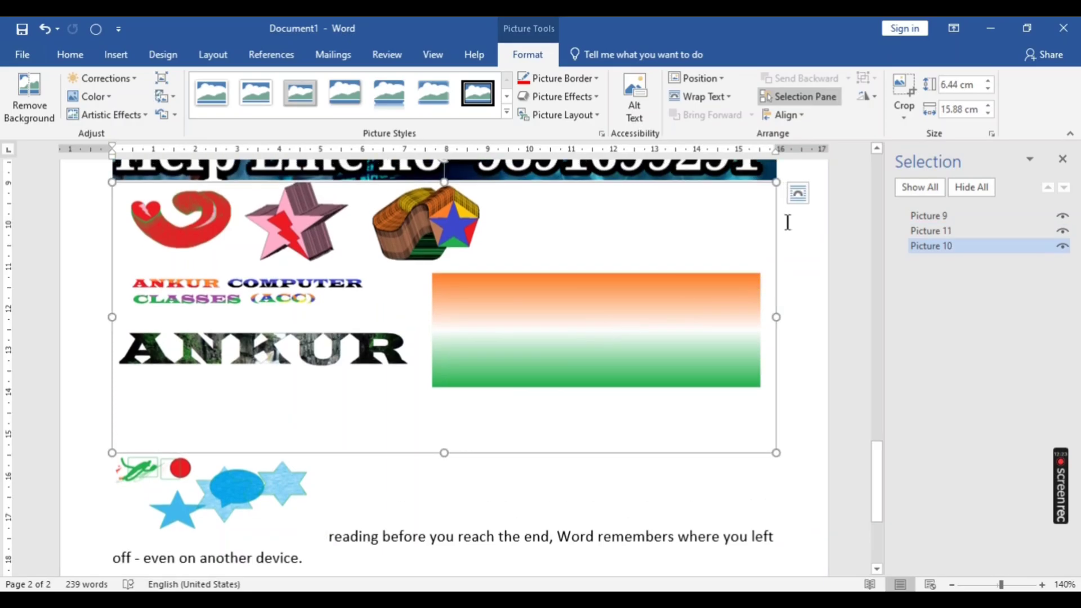
left_click_drag(776, 182, 370, 355)
- Shrink the Notepad picture to about 3.23 by 5.74 cm
scroll(369, 354, "up", 4)
scroll(370, 359, "up", 5)
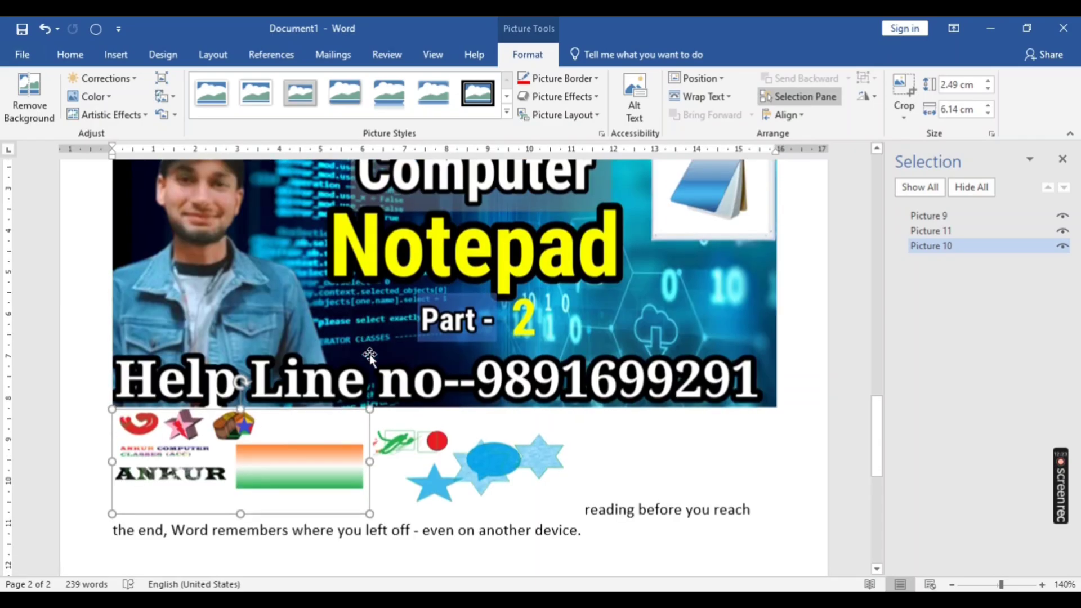
left_click(574, 321)
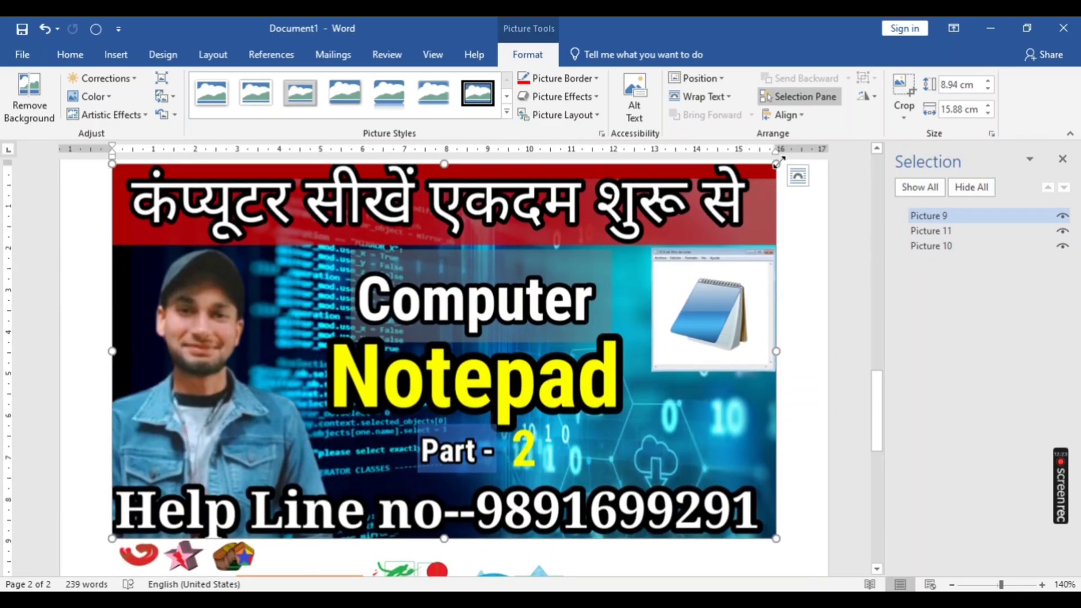
left_click_drag(777, 164, 274, 403)
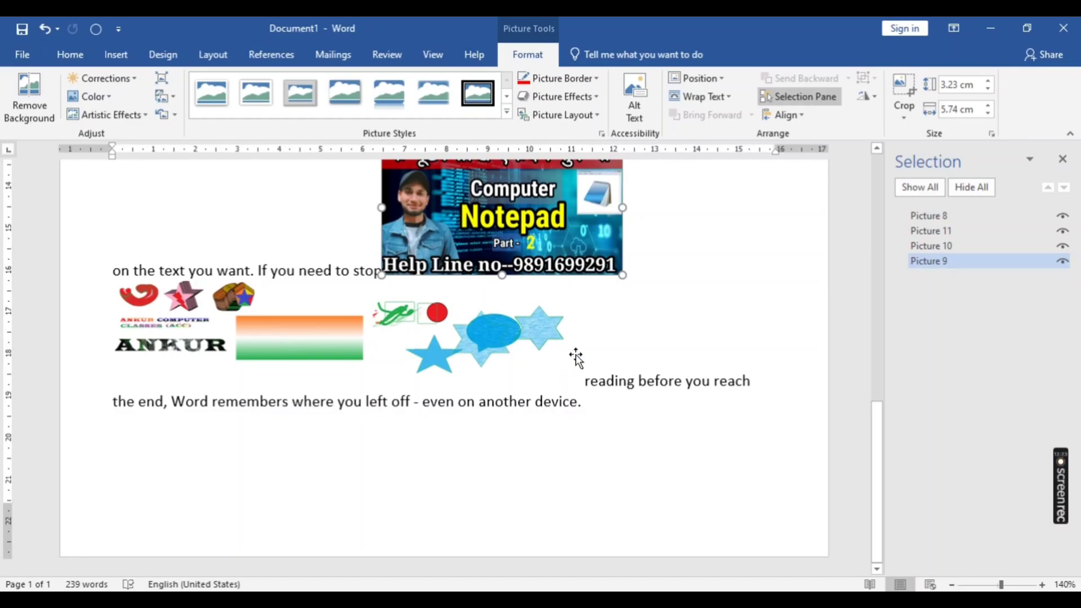
- Close the Selection pane and set the logo picture's text wrapping to Through
left_click(515, 336)
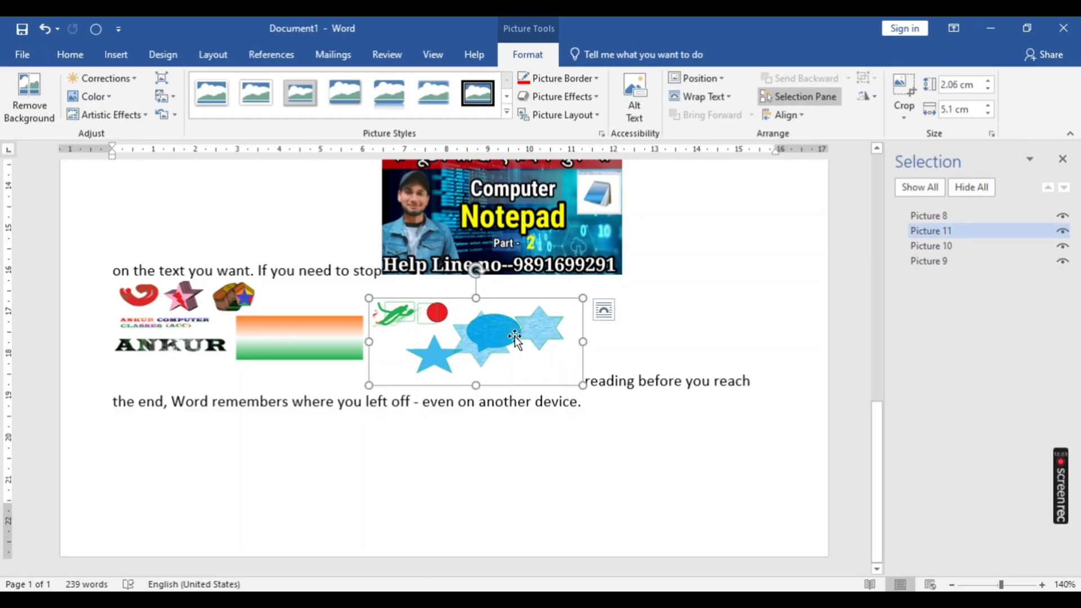
left_click(190, 272)
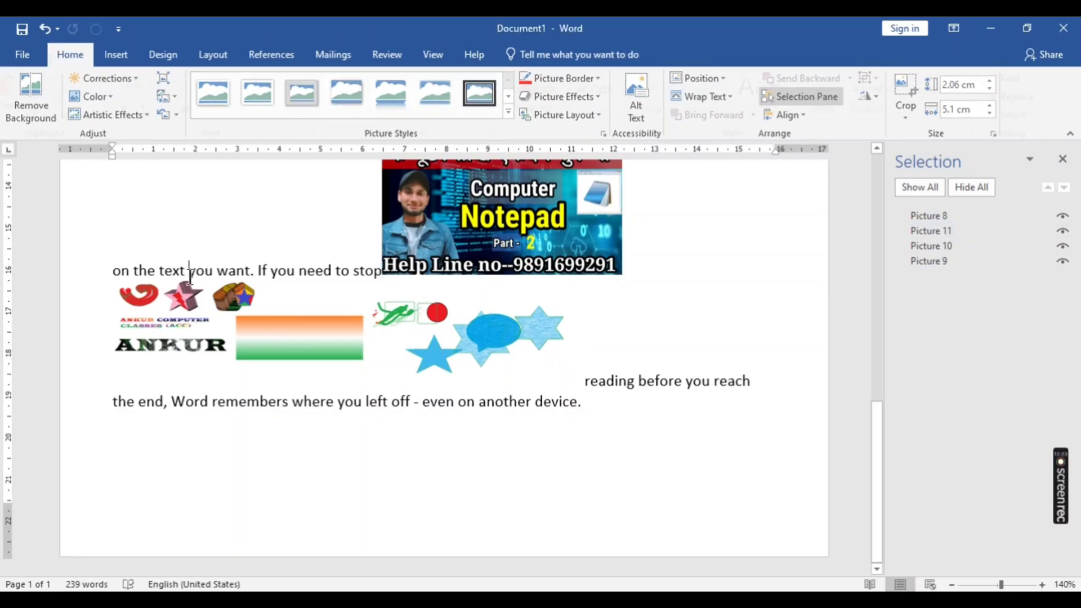
left_click(203, 320)
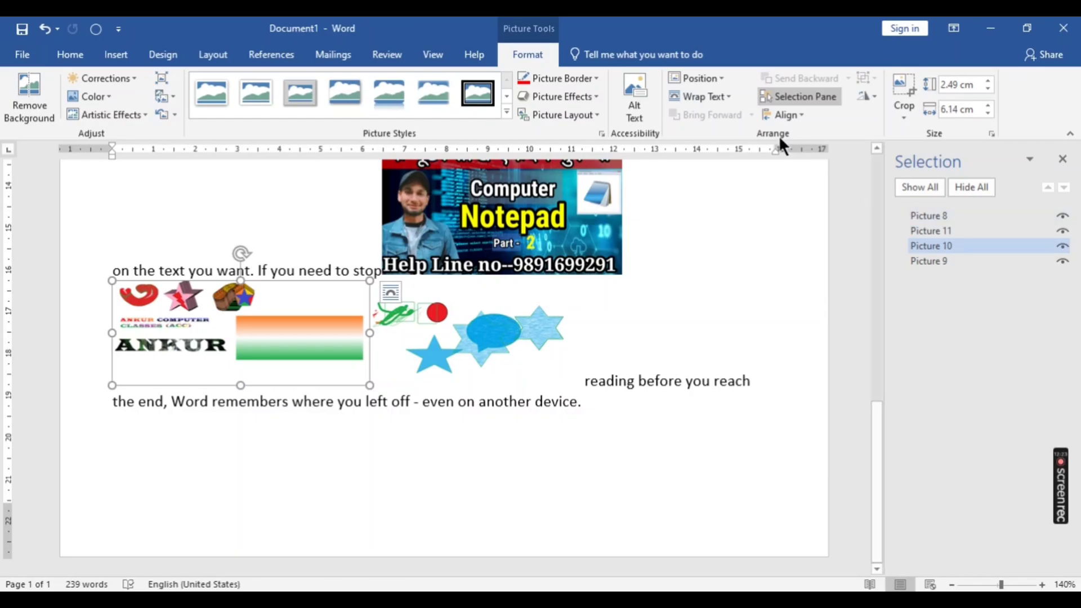
left_click(1063, 161)
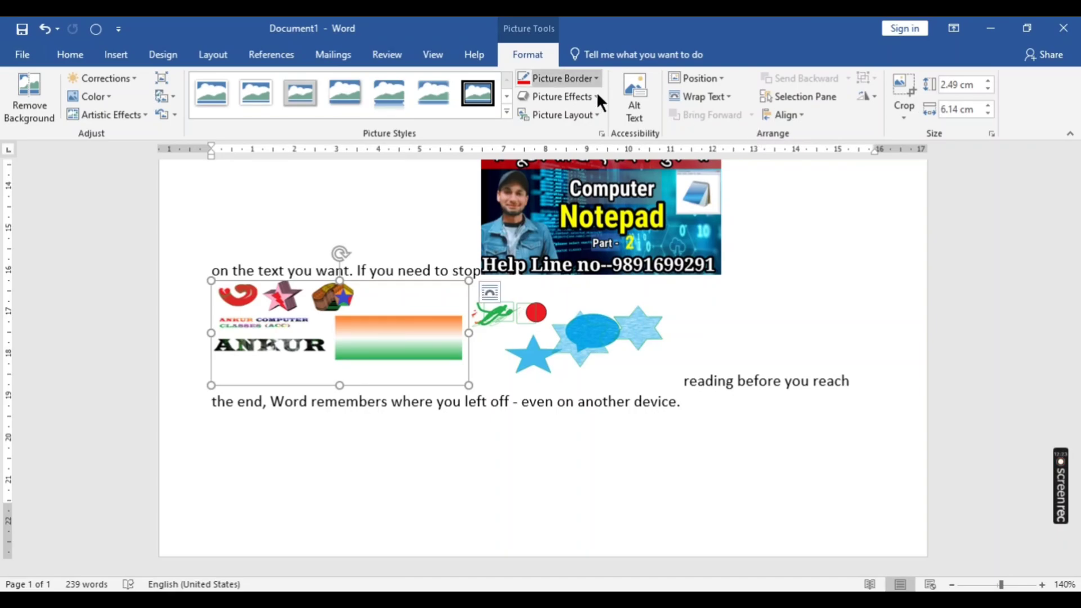
left_click(705, 95)
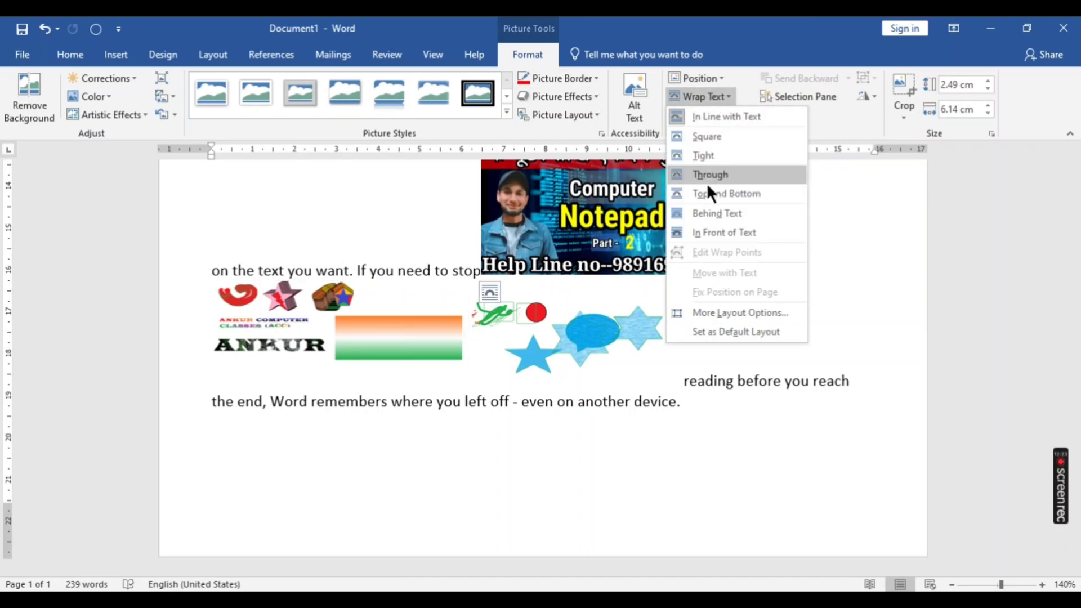
left_click(704, 175)
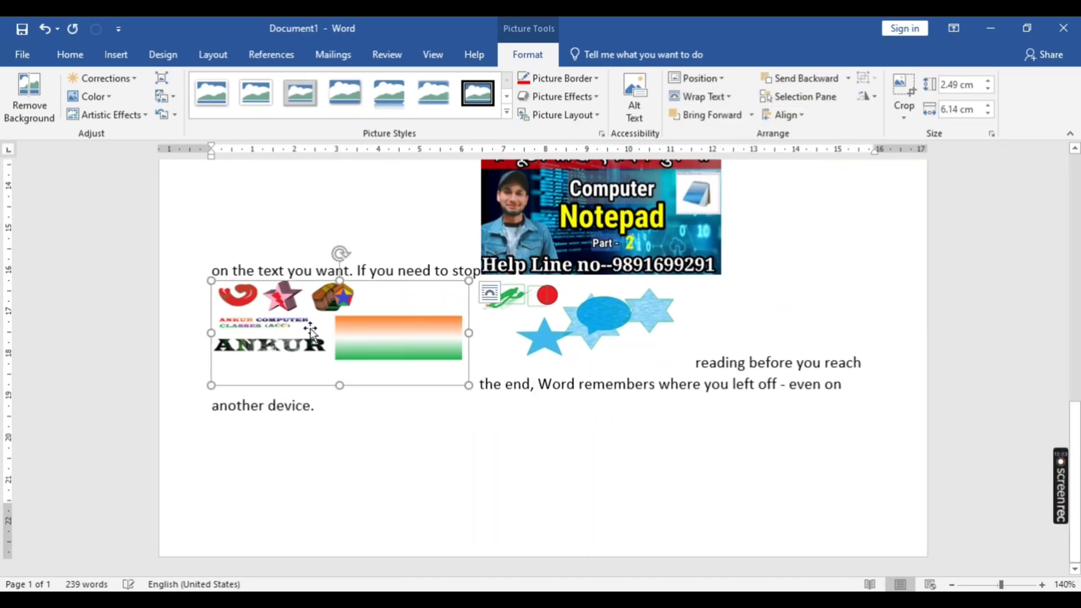
- Set the text wrapping of the paint1 picture with the blue stars to Through
left_click(606, 307)
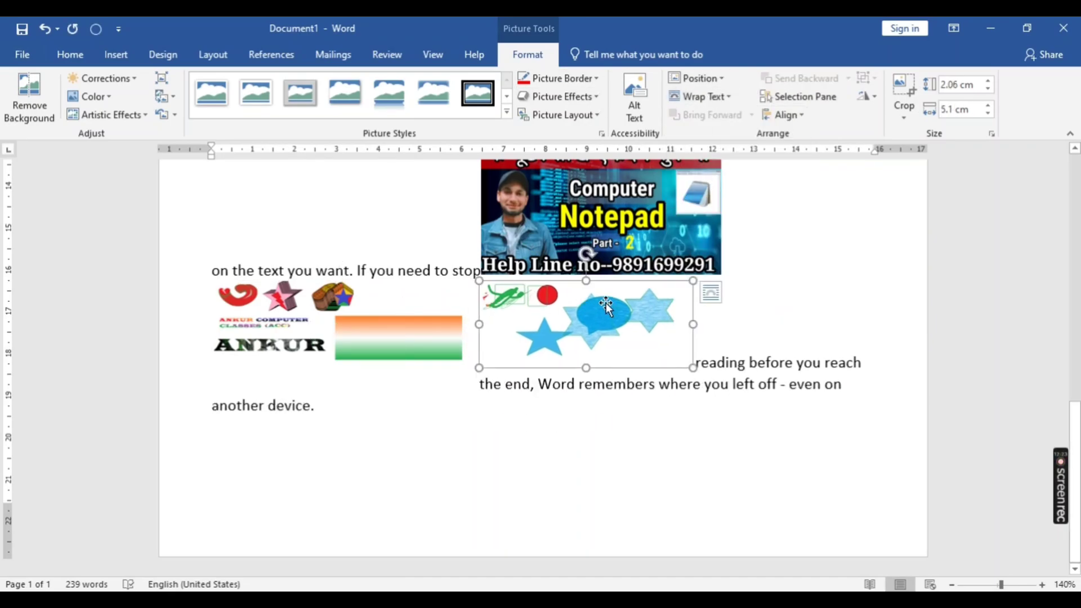
left_click(703, 101)
left_click(708, 176)
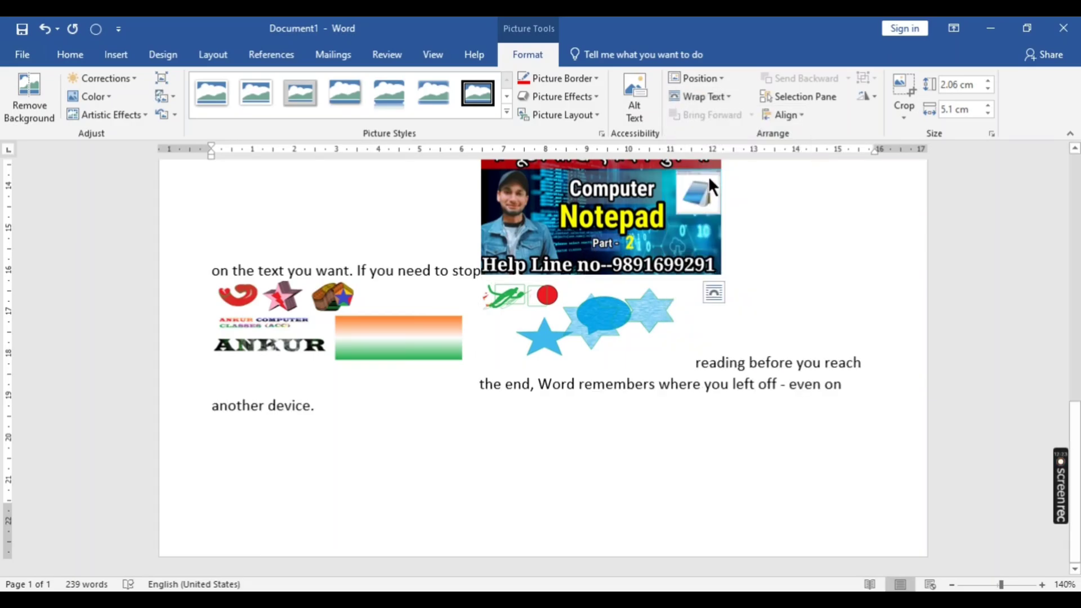
- Set the text wrapping of the Notepad picture to Through
left_click(569, 217)
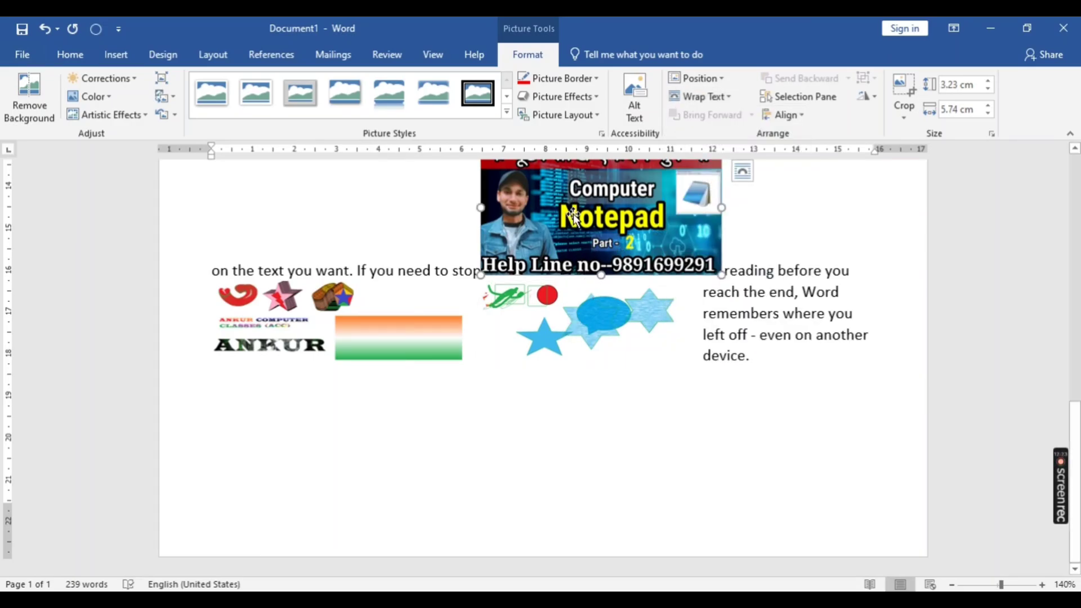
left_click(742, 168)
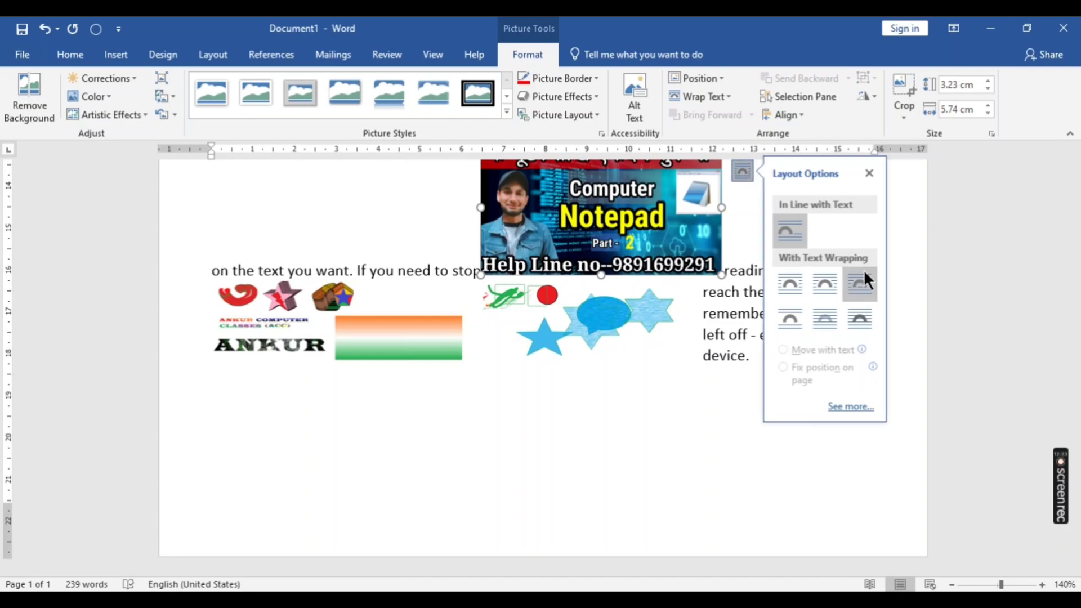
left_click(862, 286)
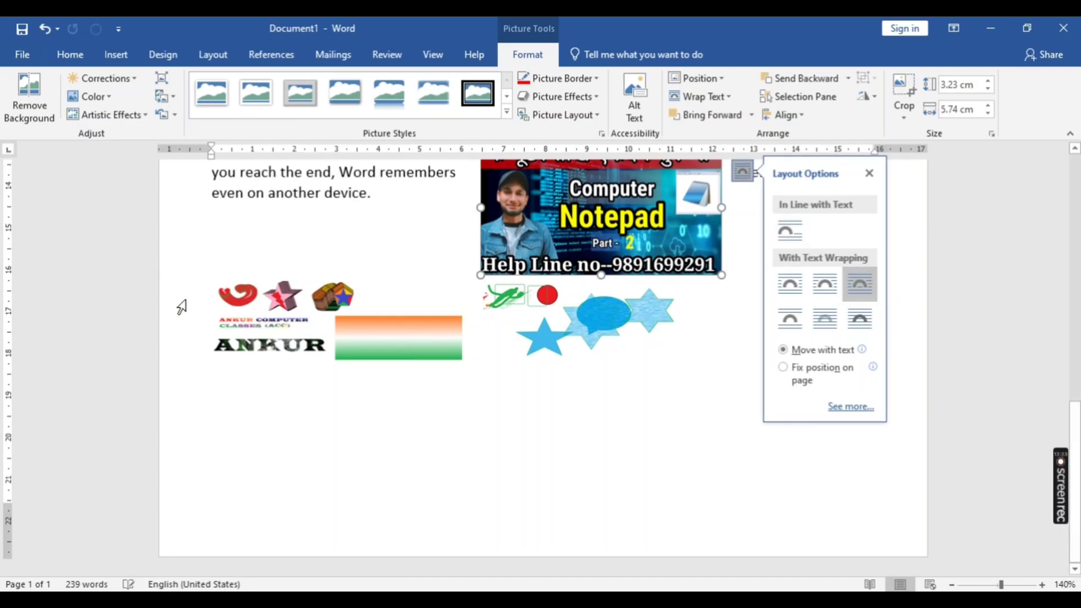
- Arrange the three pictures in a staggered column: logo first, Notepad beneath it and paint1 with the blue stars last
left_click_drag(278, 318, 282, 210)
left_click_drag(578, 255, 311, 355)
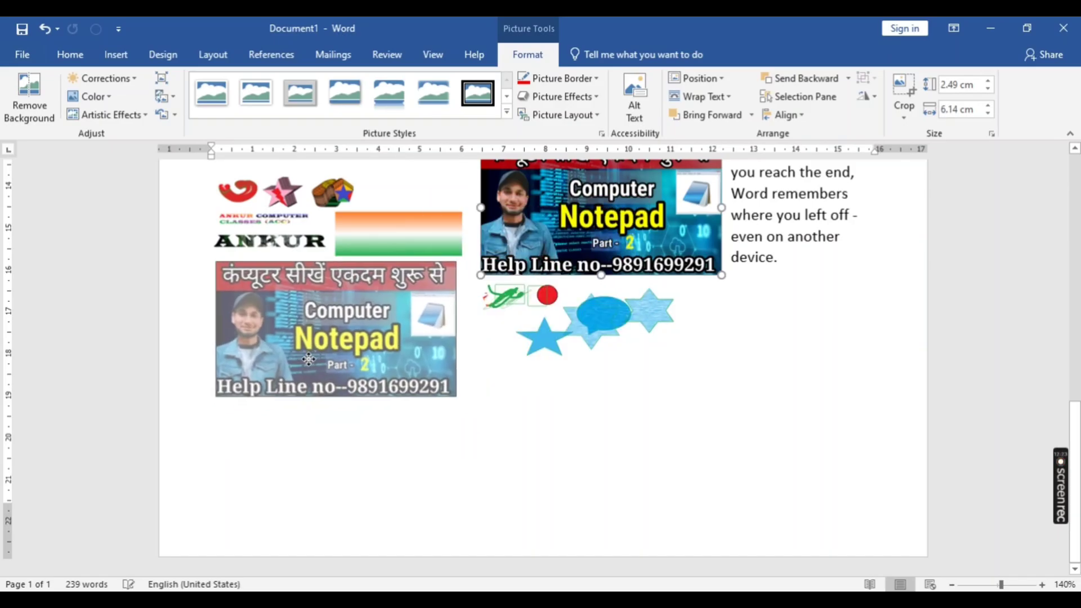
left_click(613, 327)
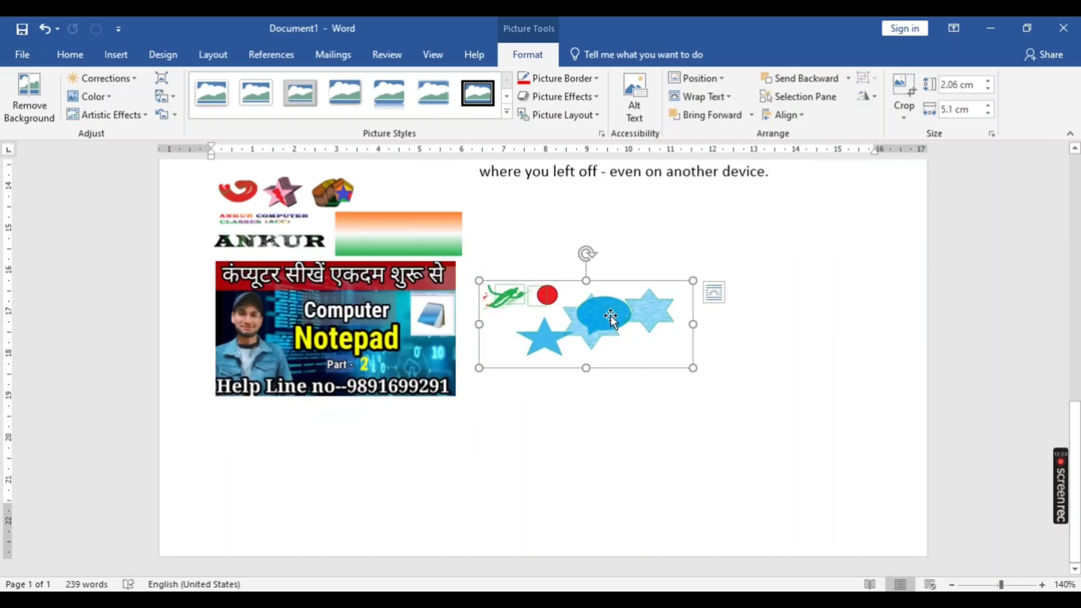
left_click_drag(611, 316, 427, 457)
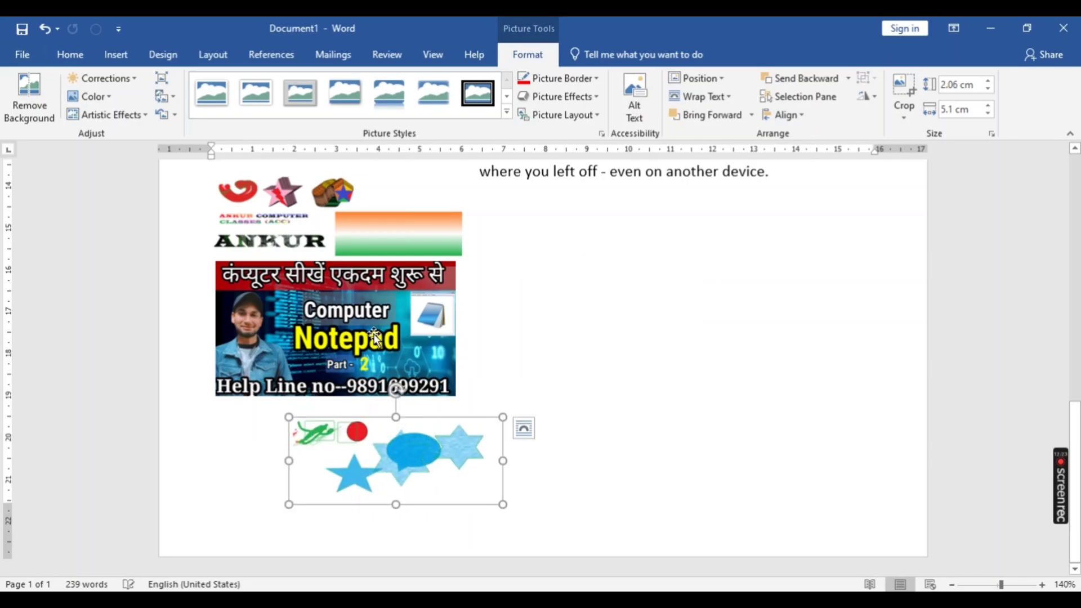
left_click_drag(432, 335, 505, 334)
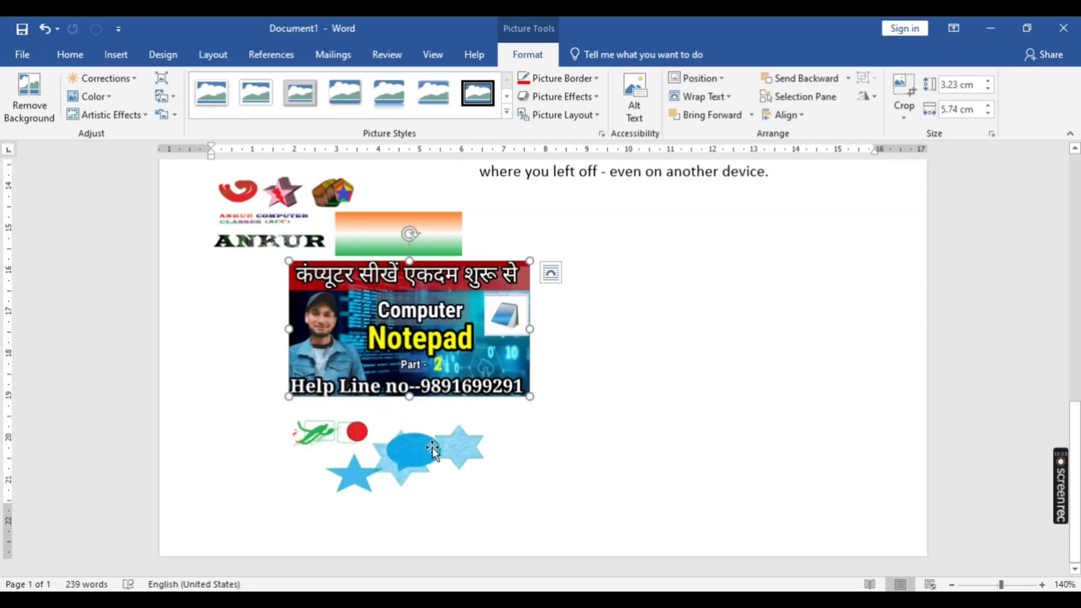
left_click_drag(466, 448, 474, 449)
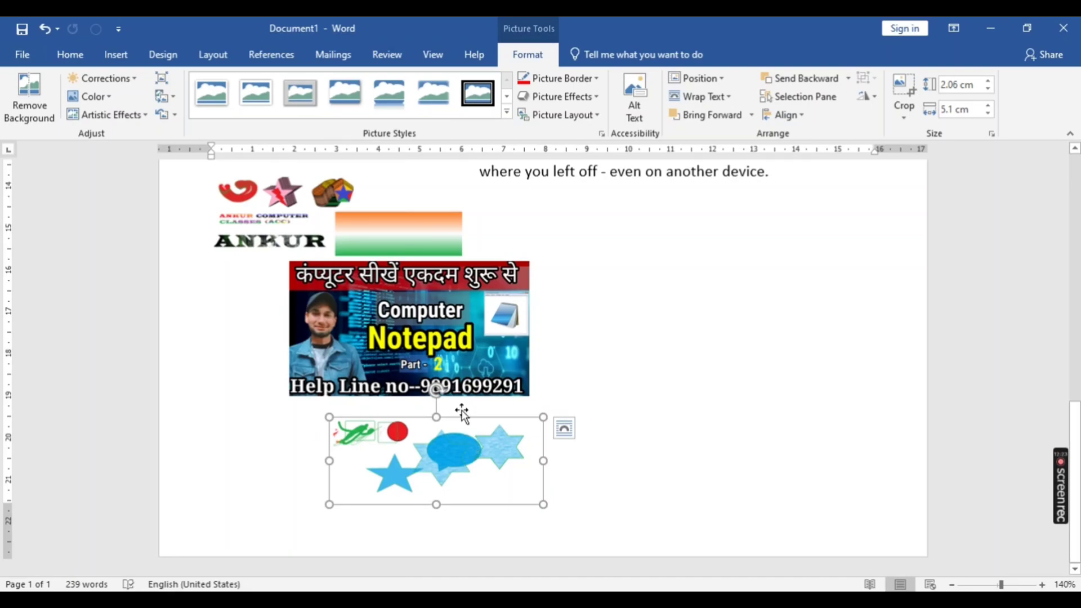
- Select the paint1, Notepad and logo pictures together and align them along their left edges
left_click(447, 286, "ctrl")
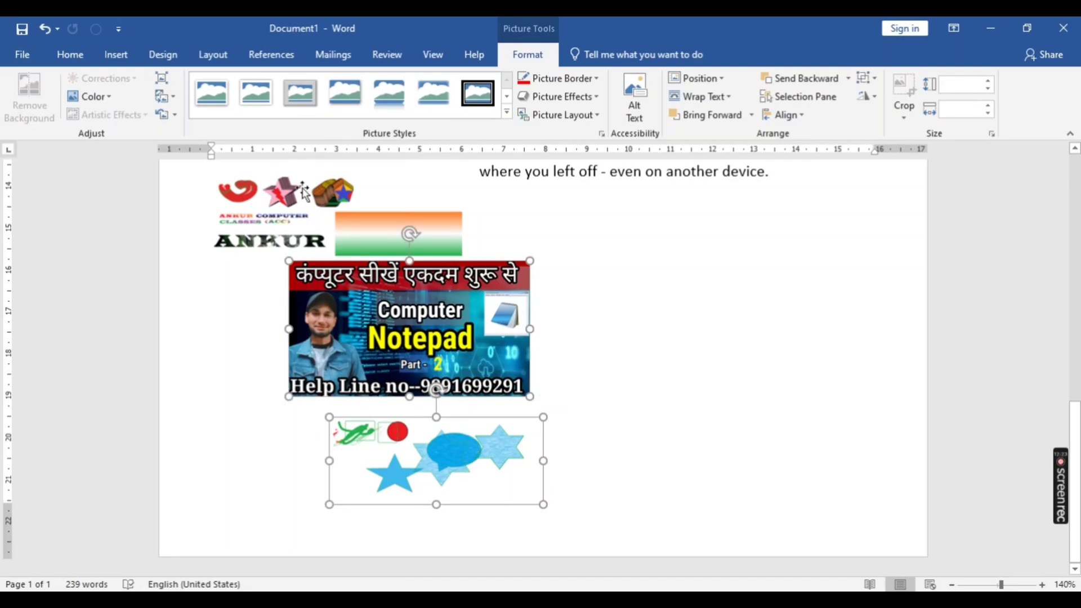
left_click(303, 191, "ctrl")
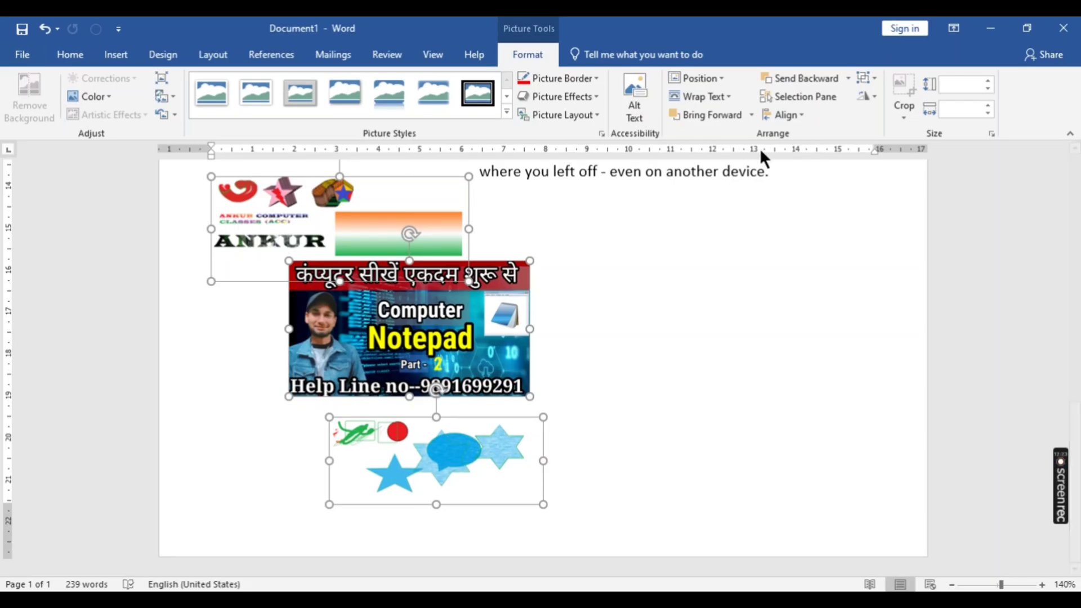
left_click(799, 115)
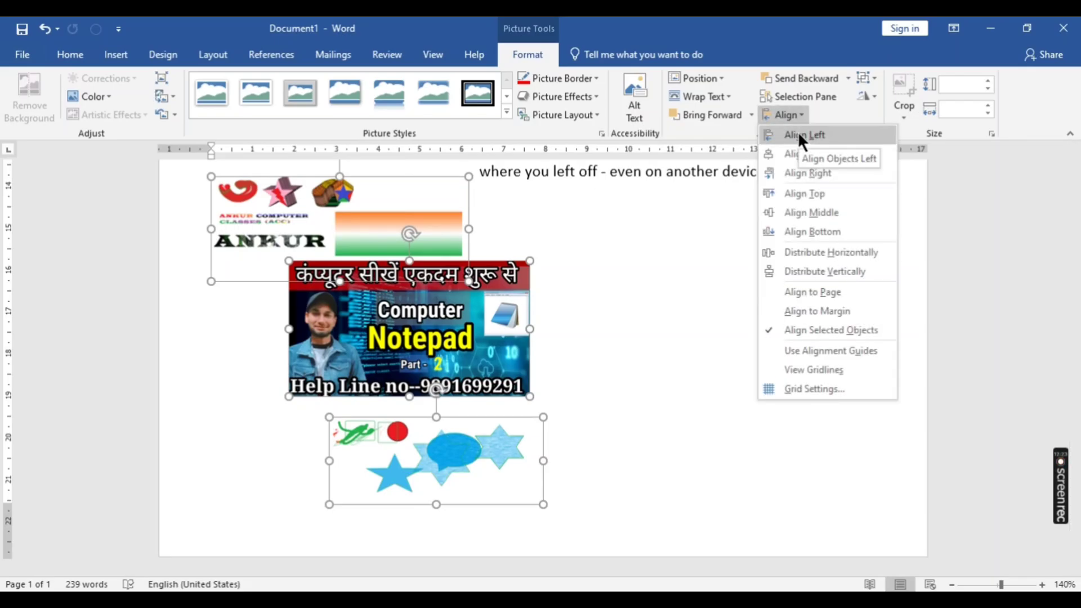
left_click(799, 135)
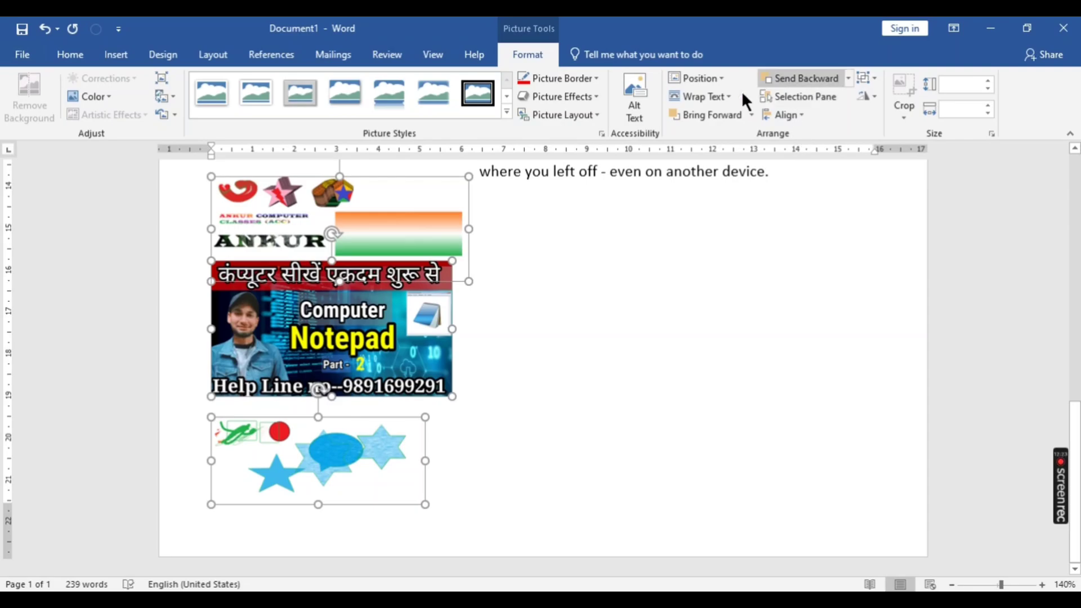
- Align the three selected pictures along their right edges, and also along their top edges
left_click(784, 115)
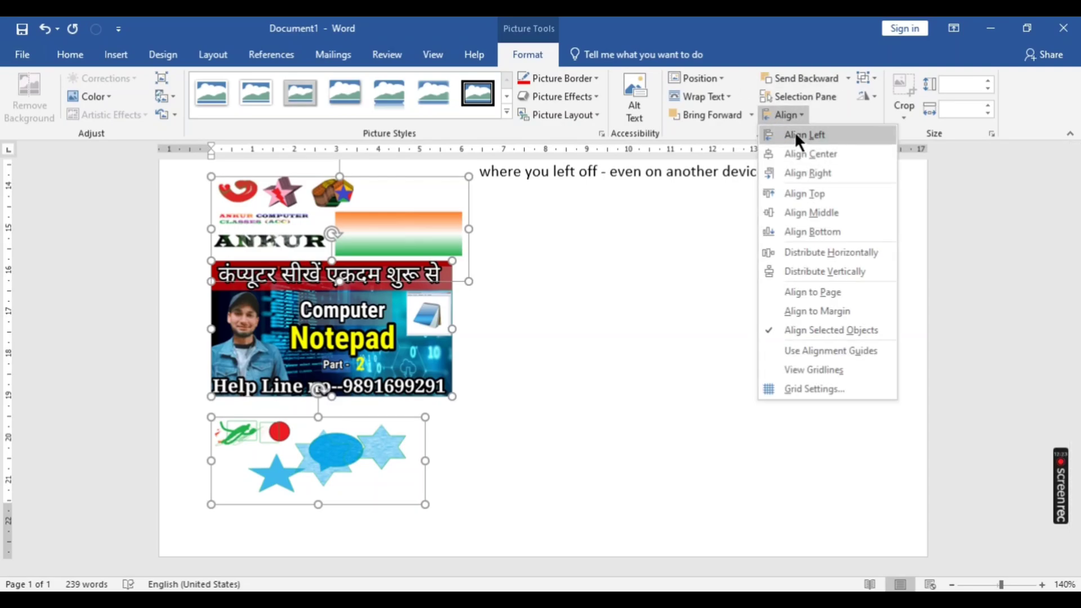
left_click(802, 167)
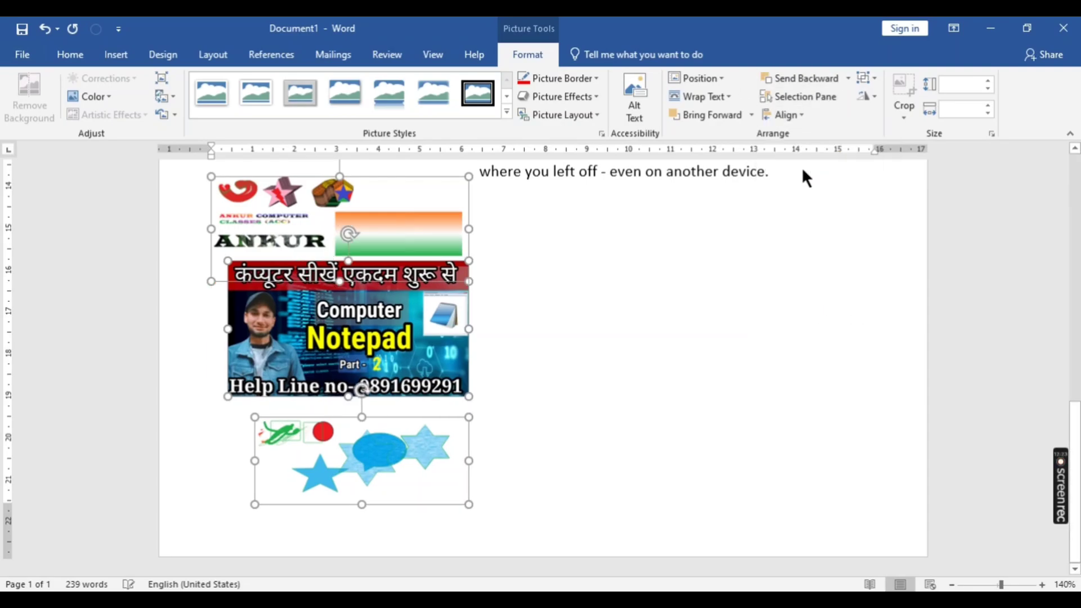
left_click(792, 113)
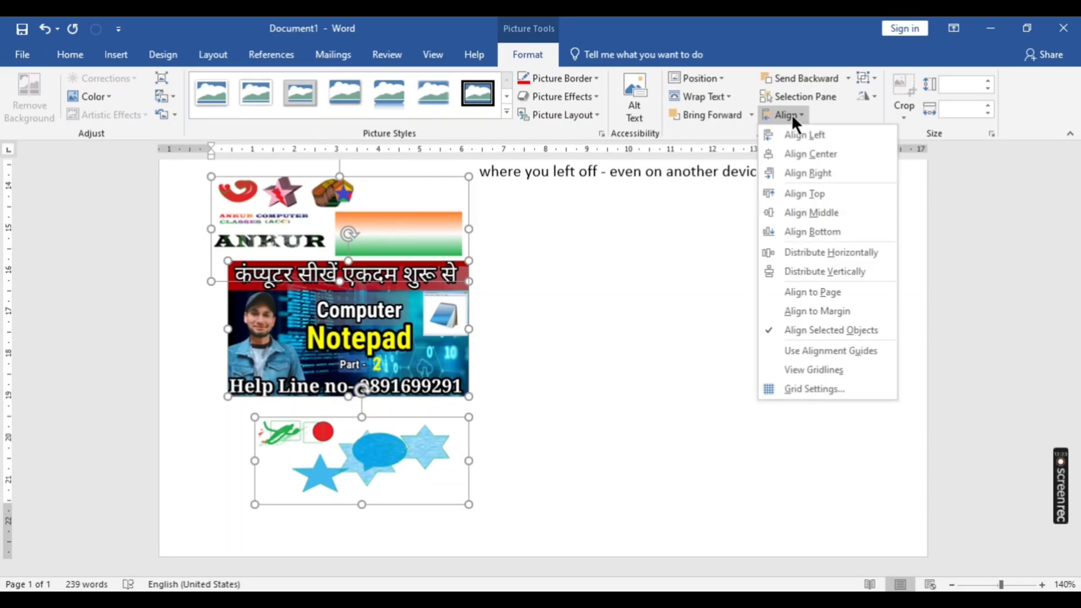
left_click(794, 193)
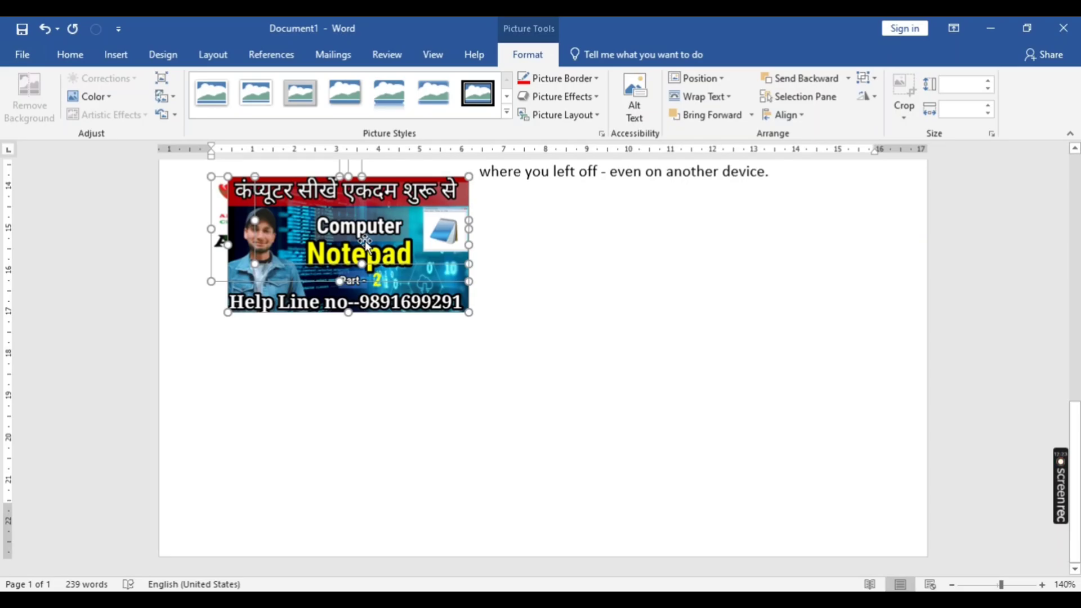
- Separate the stacked pictures into a row beneath the text: Notepad at the left page edge, paint1 in the middle, logo at the right
left_click_drag(365, 241, 621, 252)
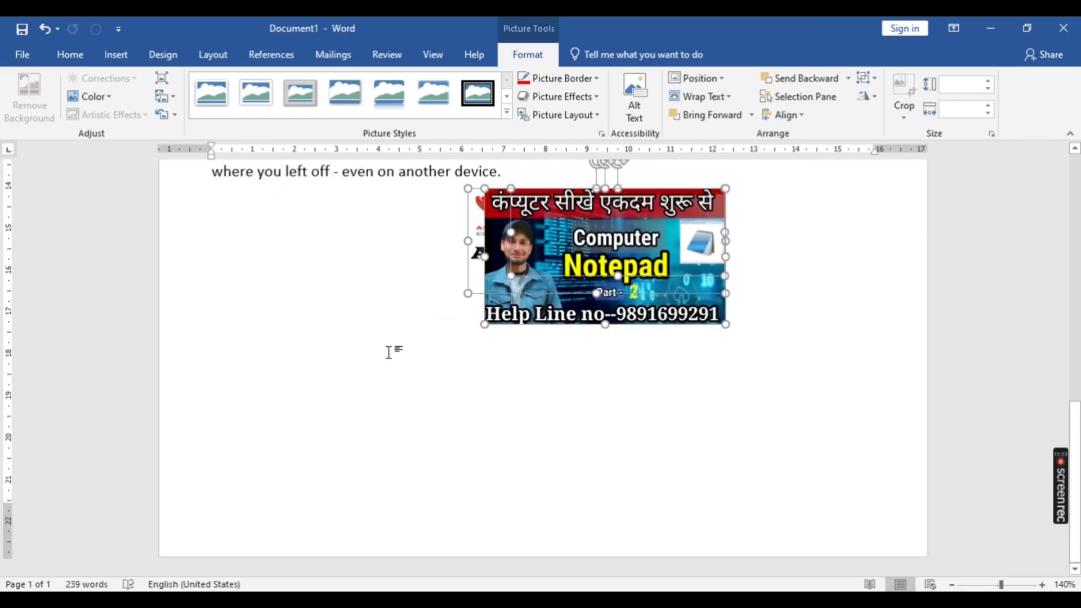
left_click(389, 352)
left_click(626, 241)
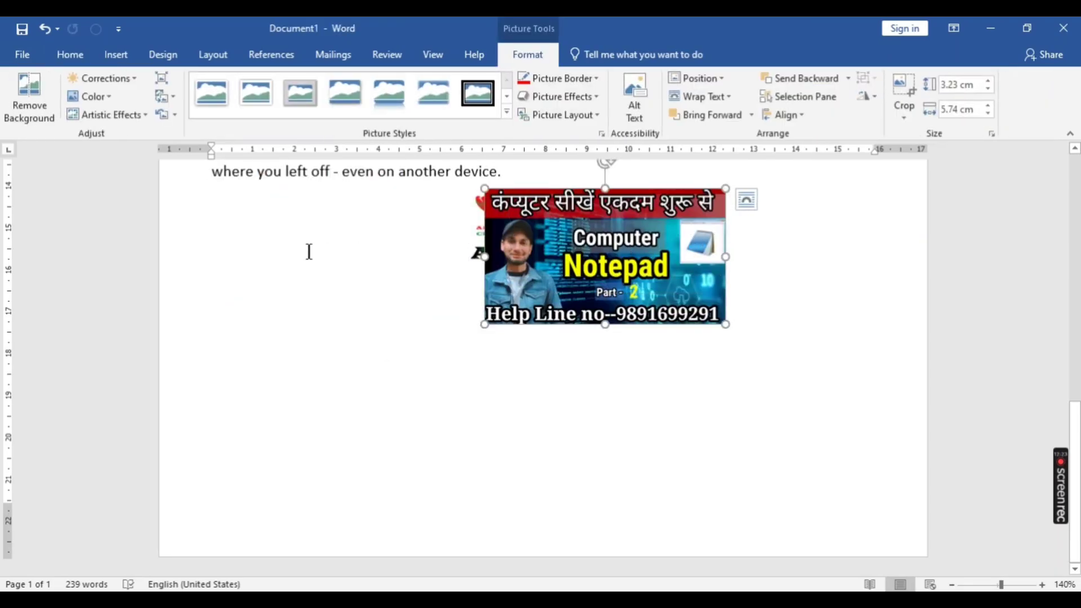
left_click_drag(549, 264, 226, 278)
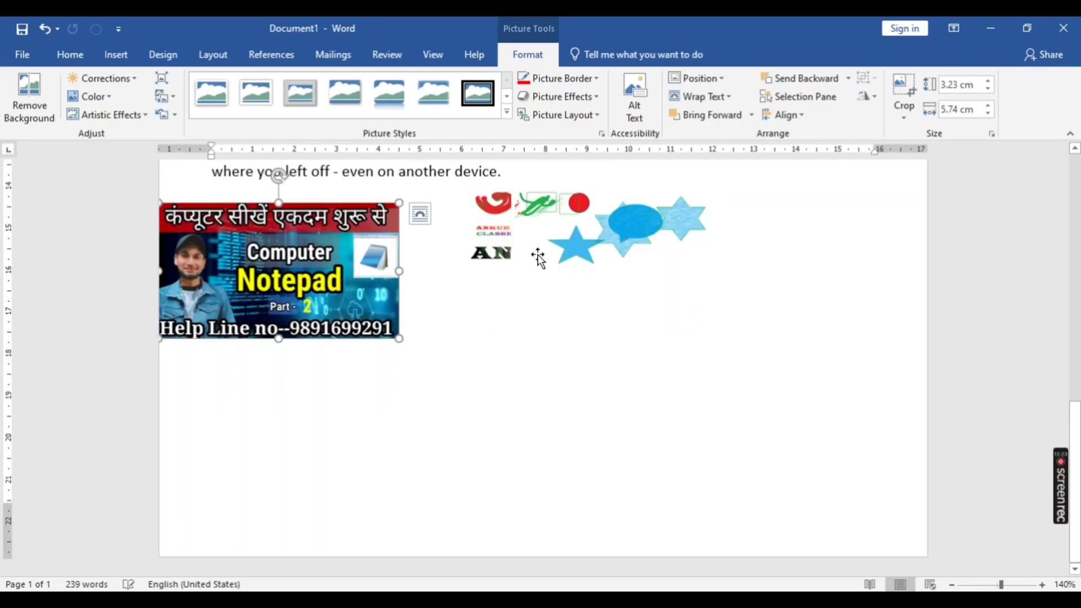
left_click_drag(524, 236, 423, 278)
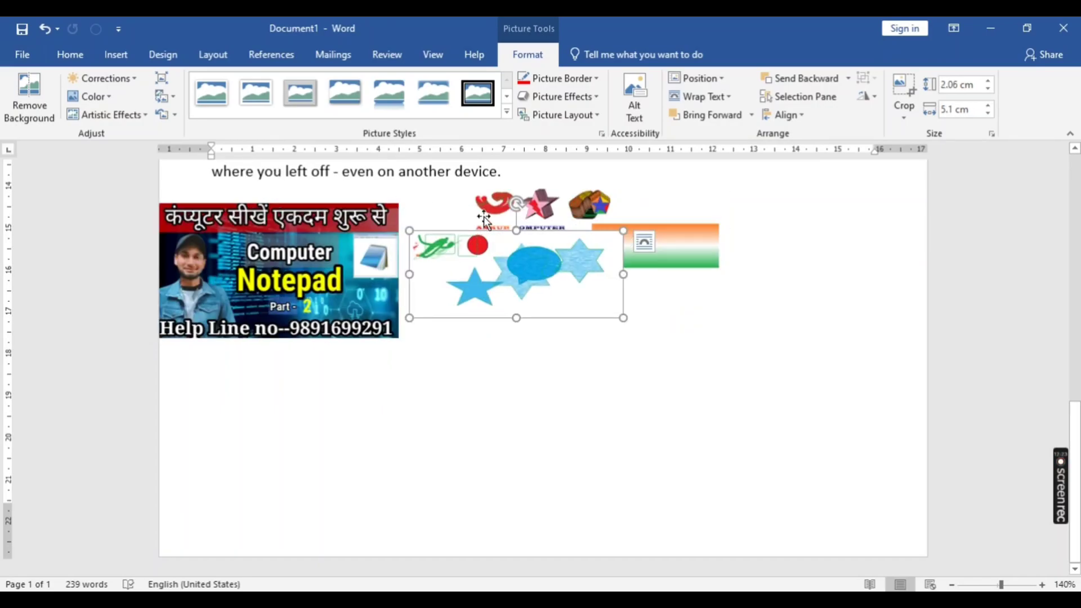
left_click_drag(484, 218, 679, 242)
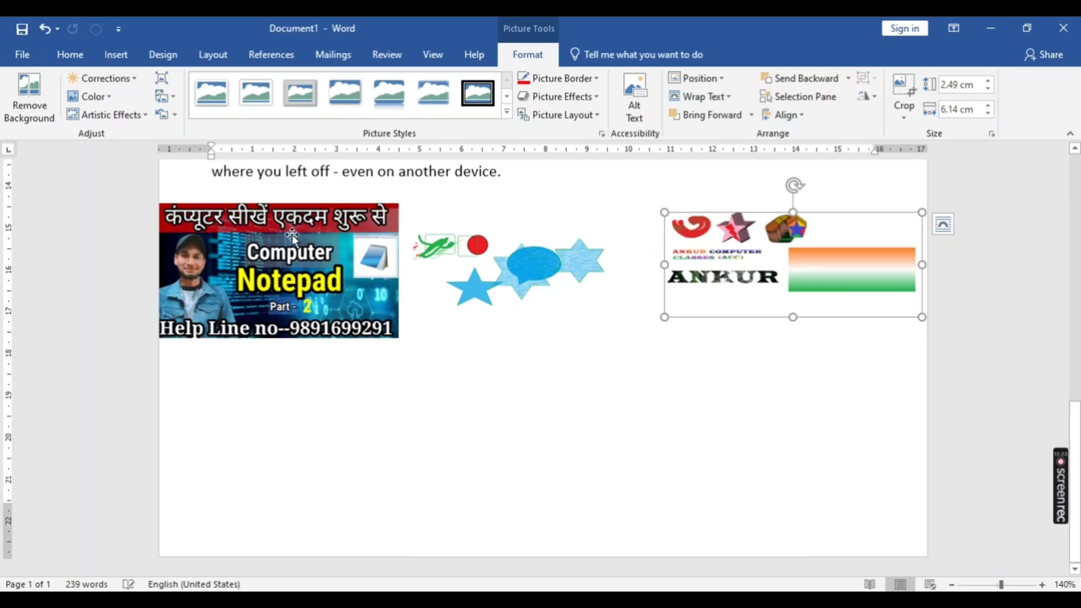
- Select all three pictures in the row, align them along their top edges and deselect them
left_click(163, 292)
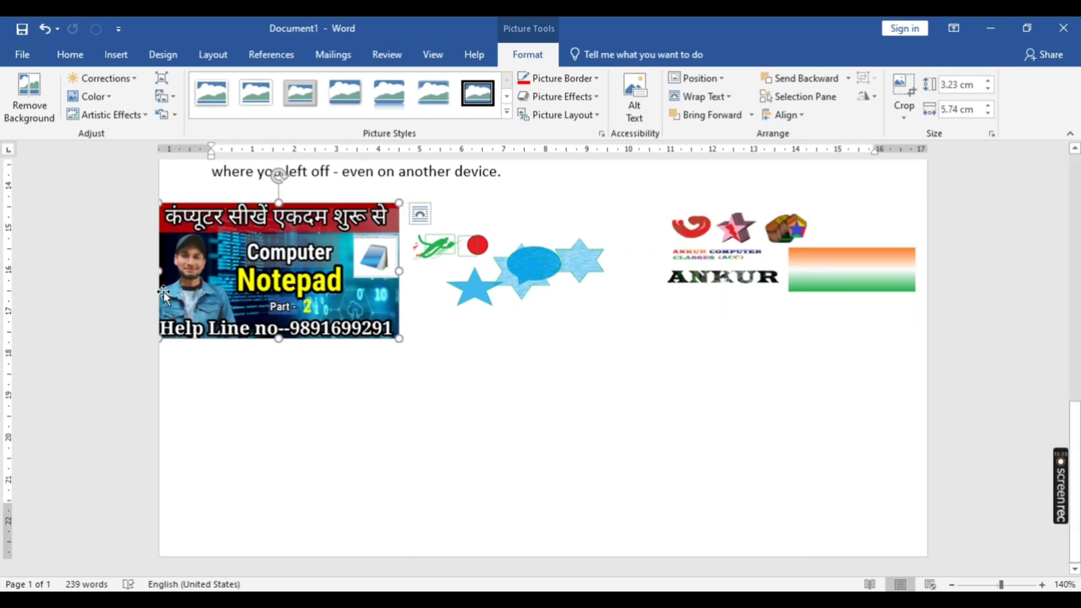
left_click(602, 251, "shift")
left_click(770, 260, "shift")
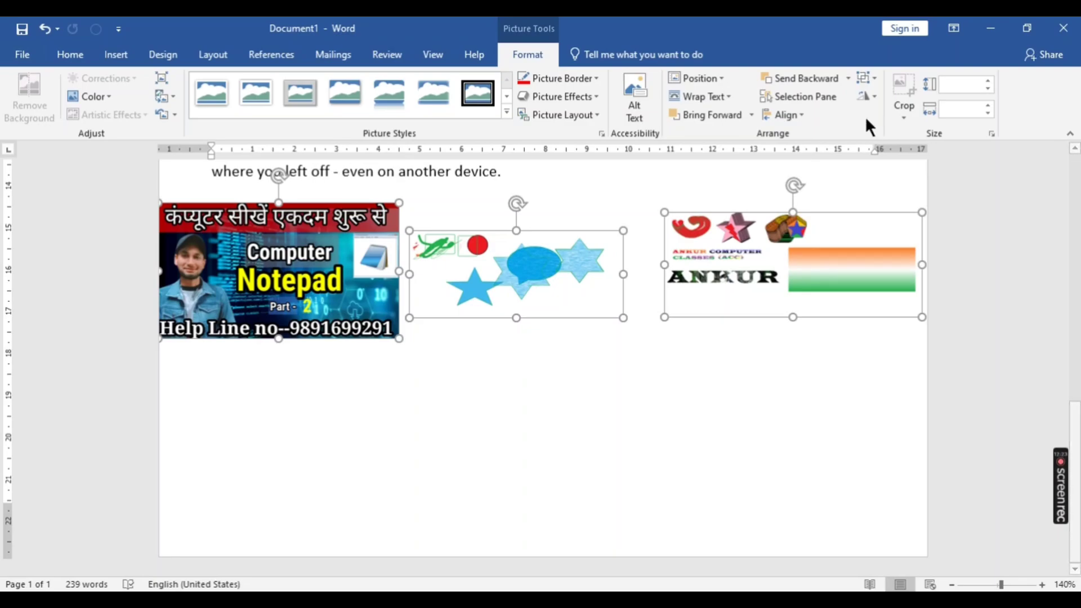
left_click(801, 112)
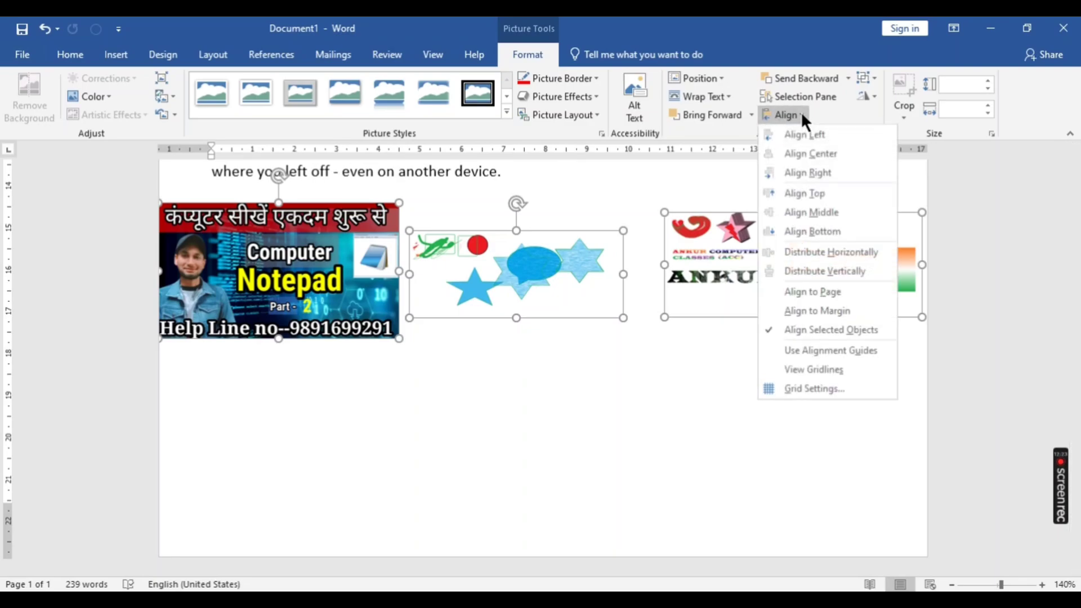
left_click(791, 195)
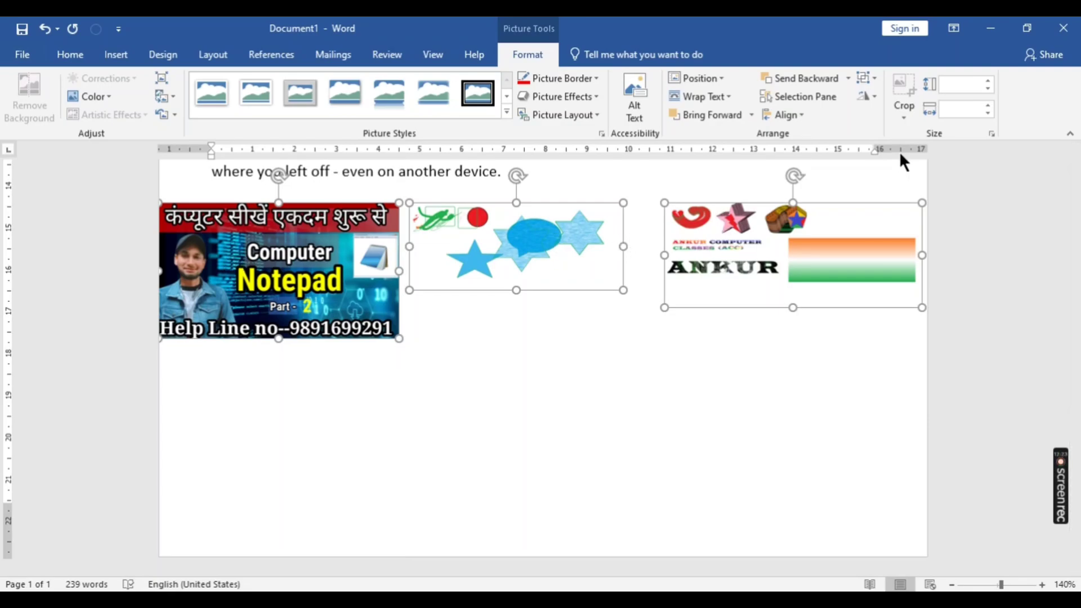
left_click(693, 425)
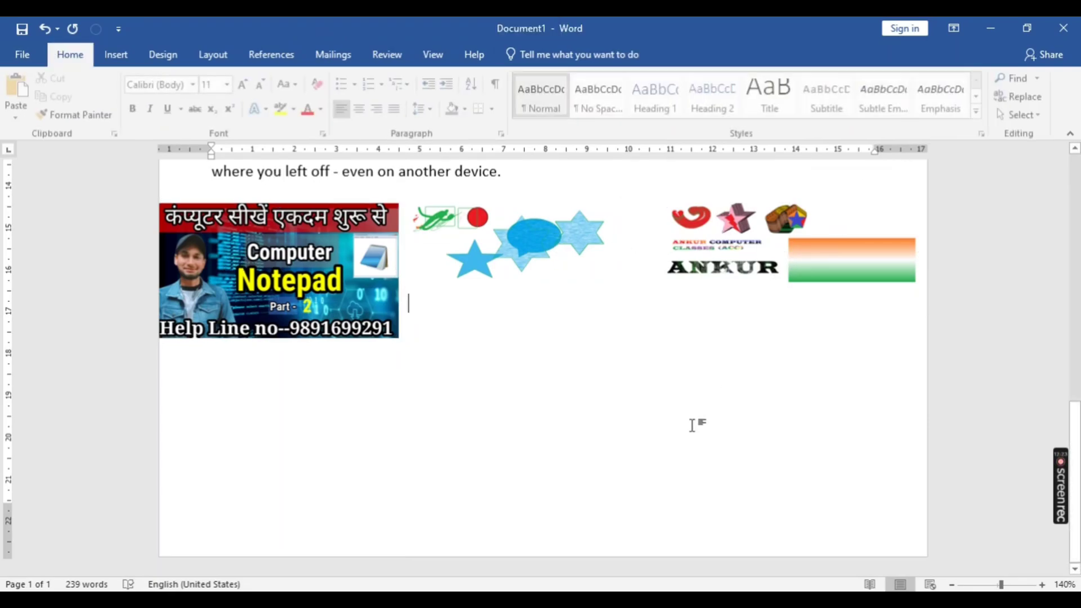
- Select the Notepad, paint1 and logo pictures and group them into a single object
left_click(115, 54)
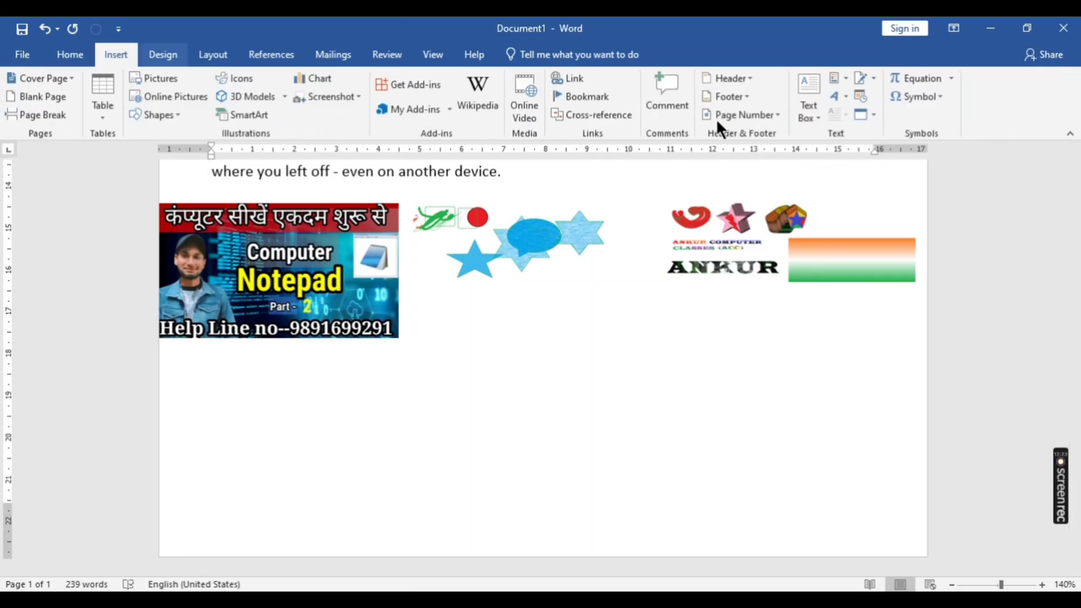
left_click(232, 318)
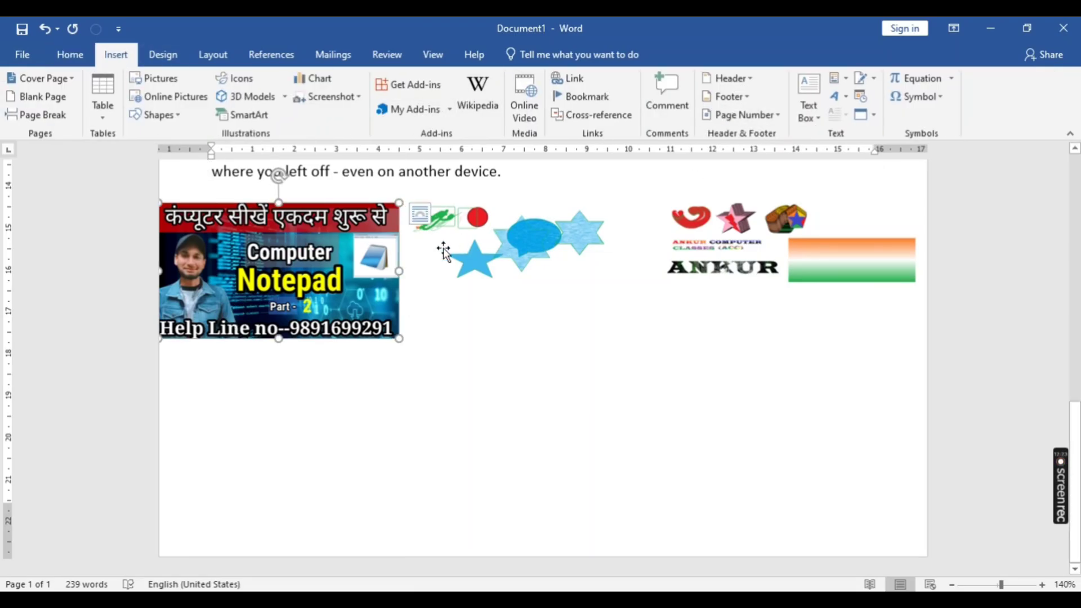
left_click(526, 55)
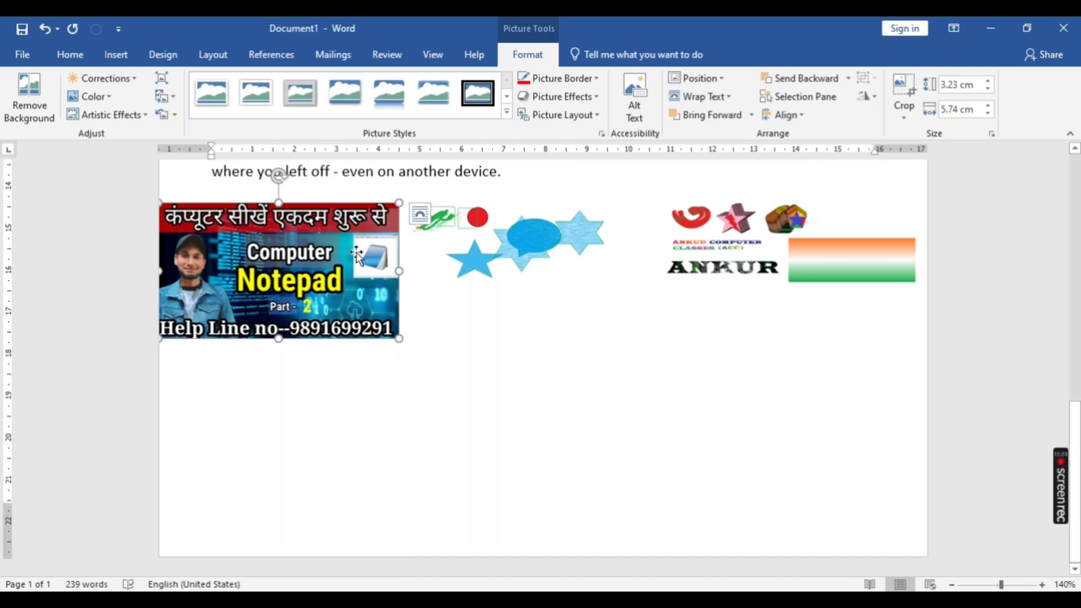
left_click(580, 256, "ctrl")
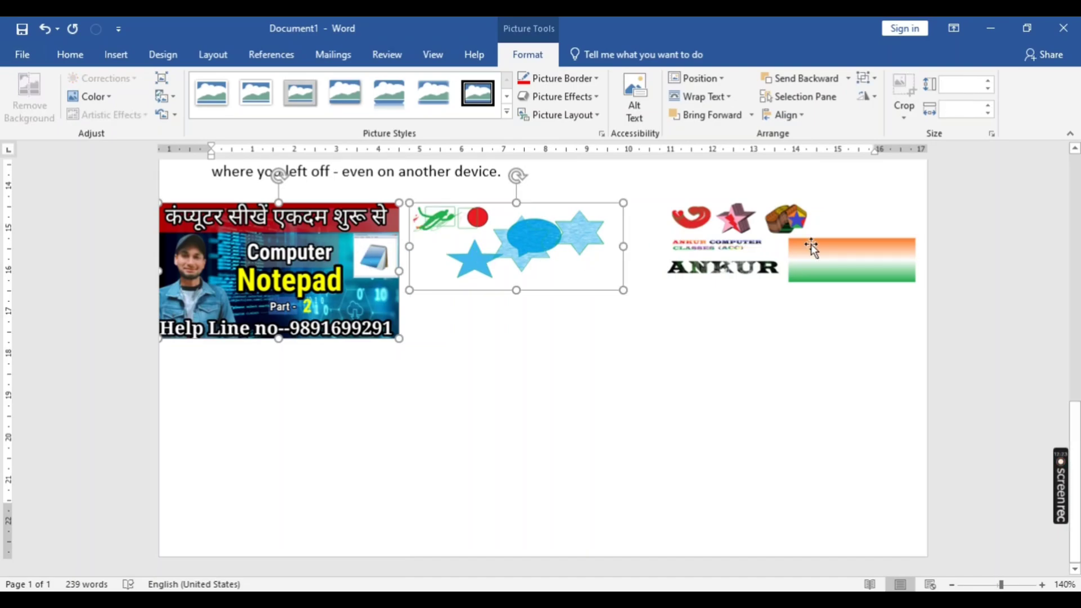
left_click(820, 246, "ctrl")
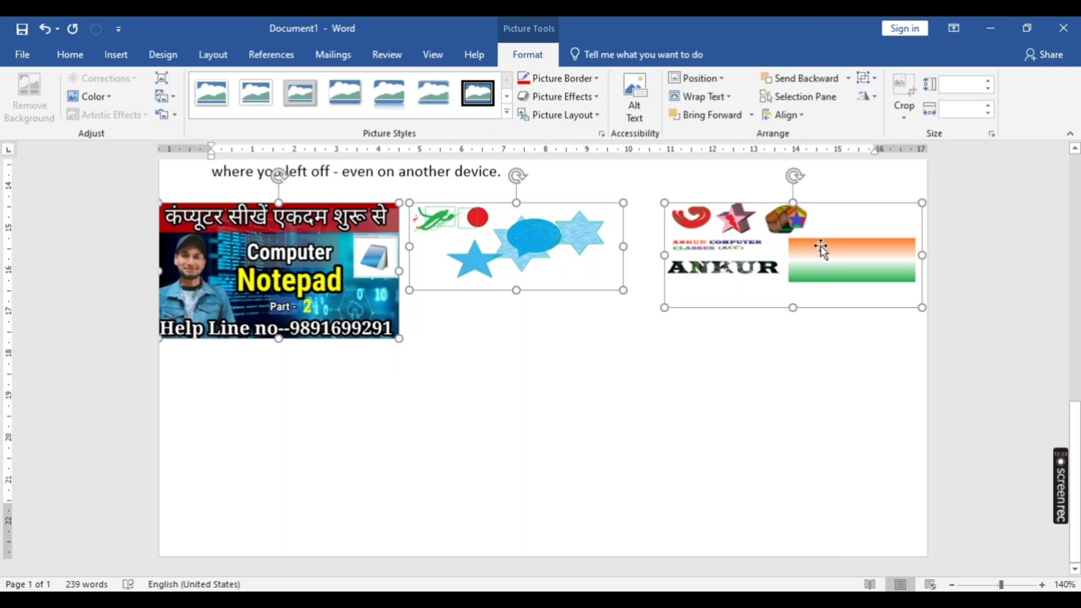
left_click(873, 76)
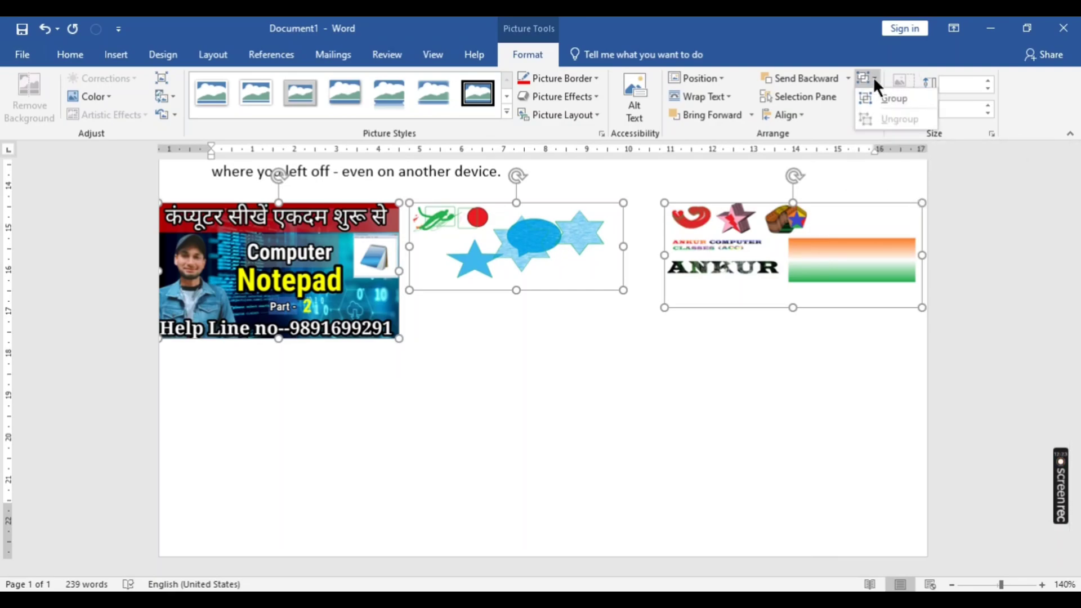
left_click(876, 96)
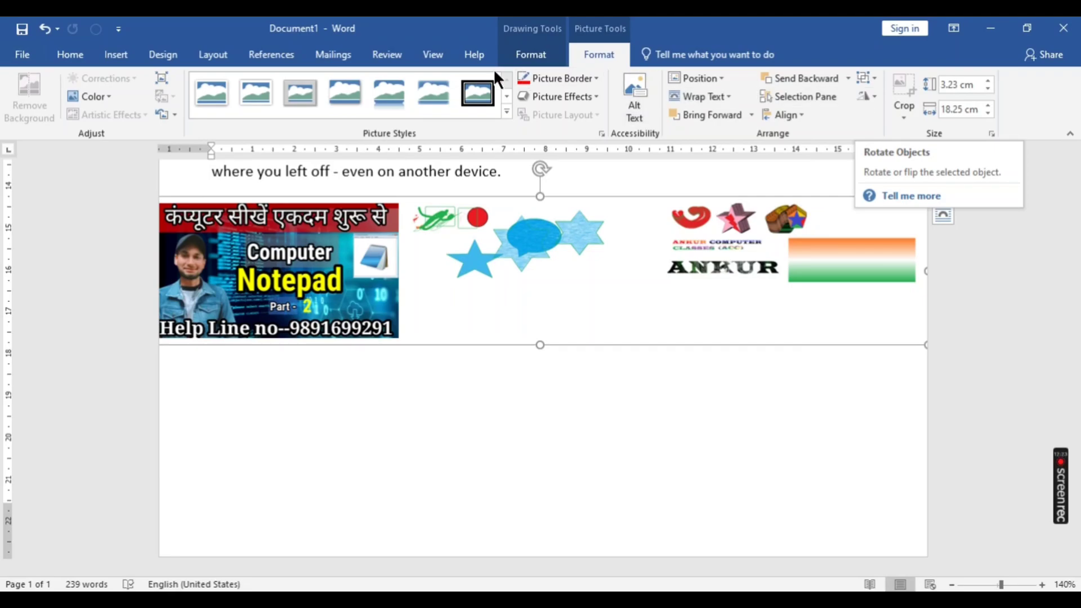
- Try the thick black double-frame style on the grouped pictures and replace it with the reflected rounded-corner style
left_click(474, 86)
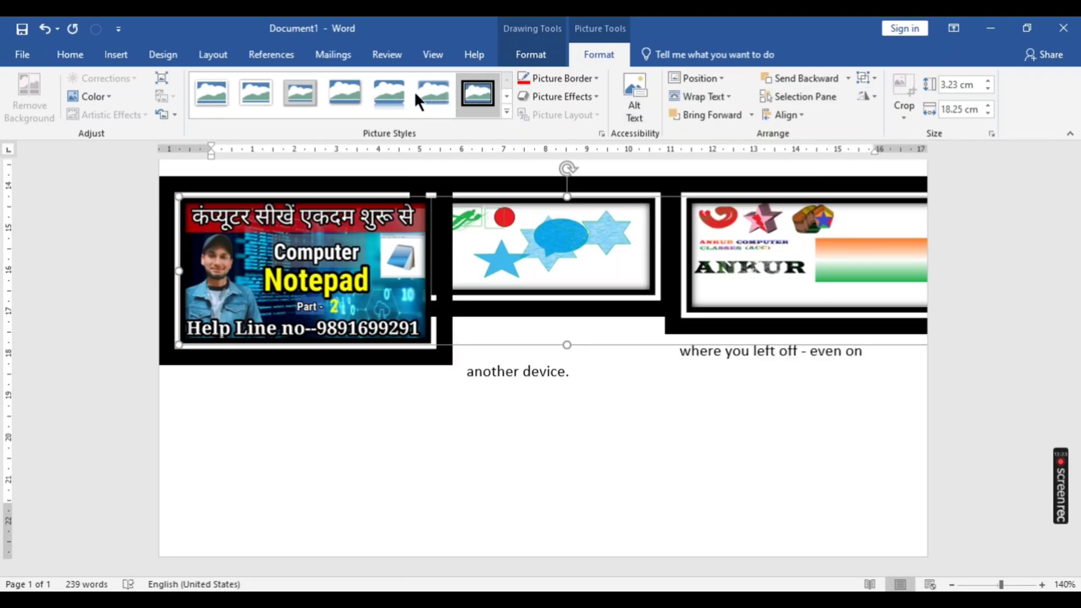
left_click(381, 91)
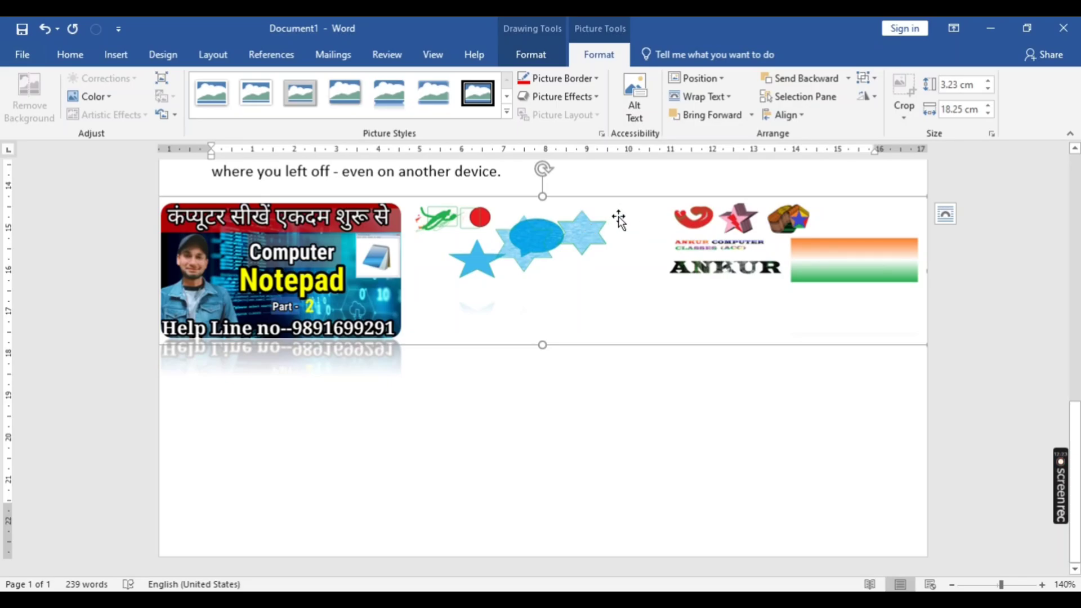
- Move the grouped pictures further down the page, ungroup them and deselect the separate pictures
left_click_drag(607, 253, 585, 299)
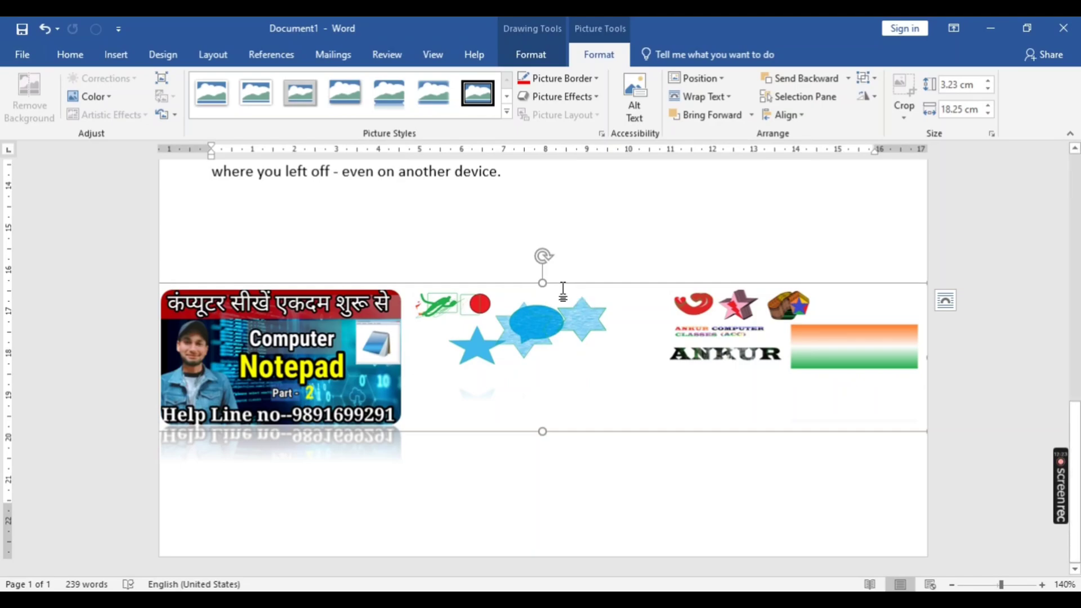
left_click(859, 77)
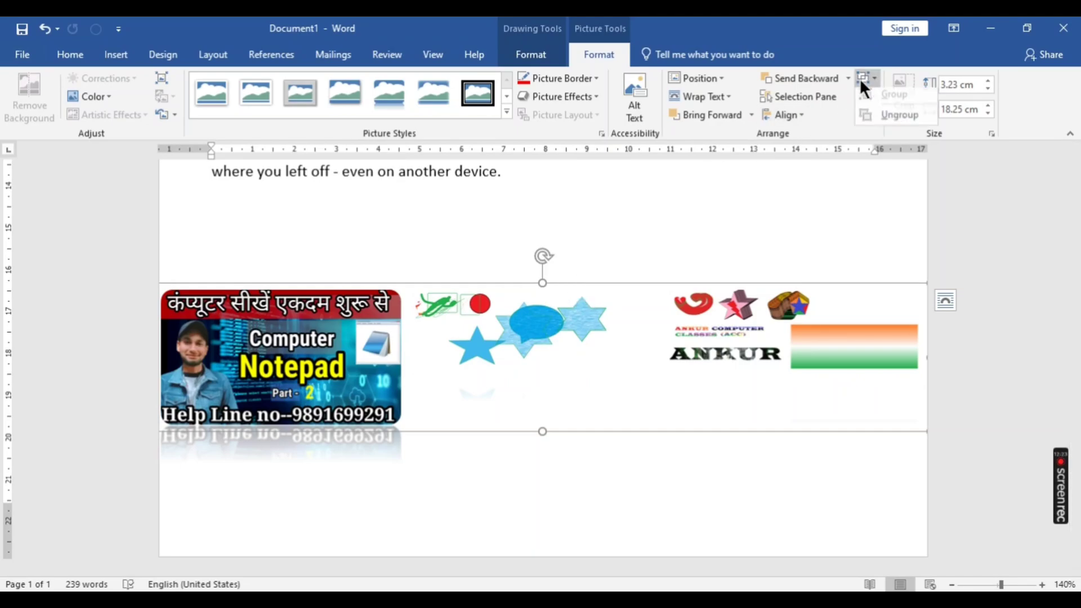
left_click(864, 121)
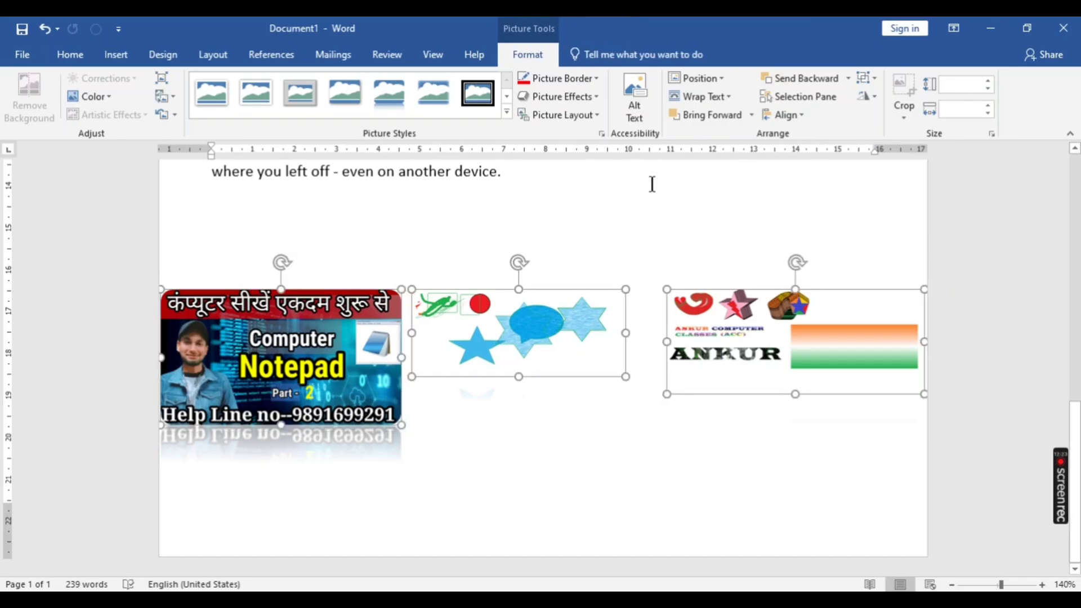
left_click(647, 222)
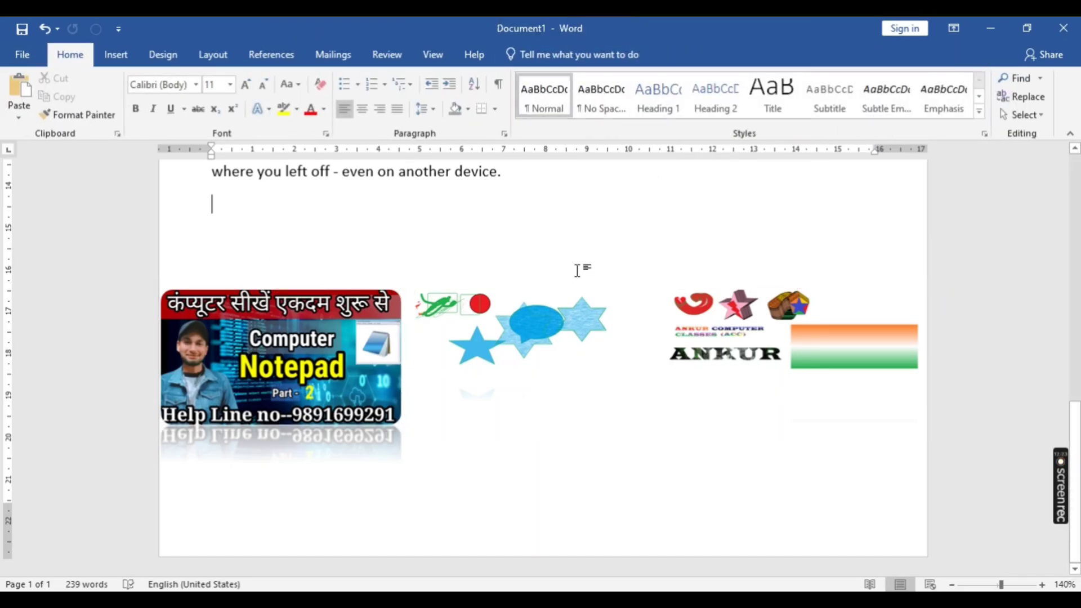
- Rotate the middle picture with the blue stars left by 90° twice so it is upside down
left_click(559, 304)
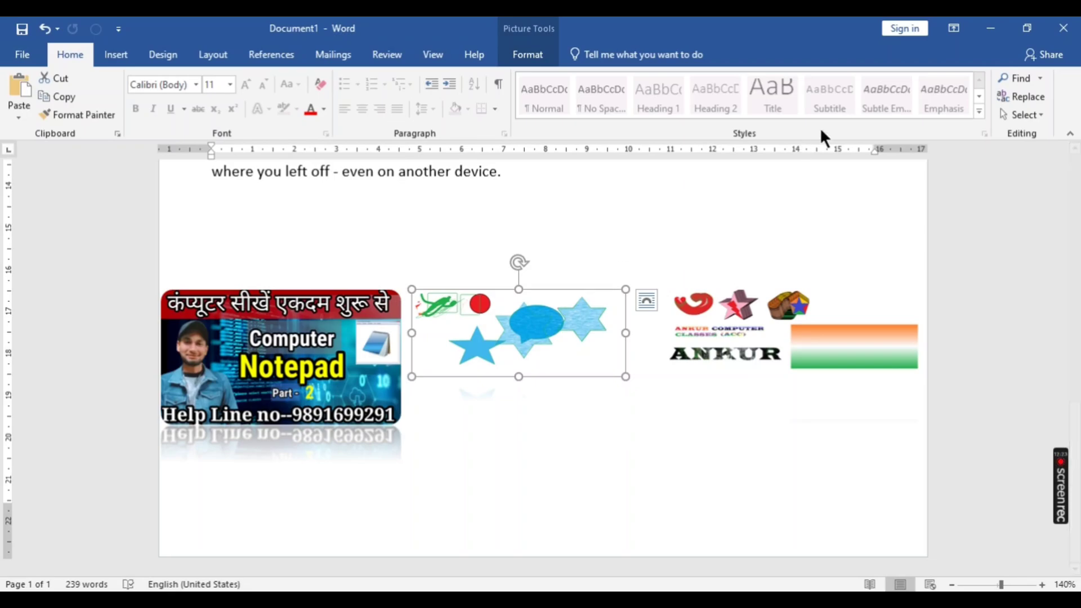
left_click(524, 56)
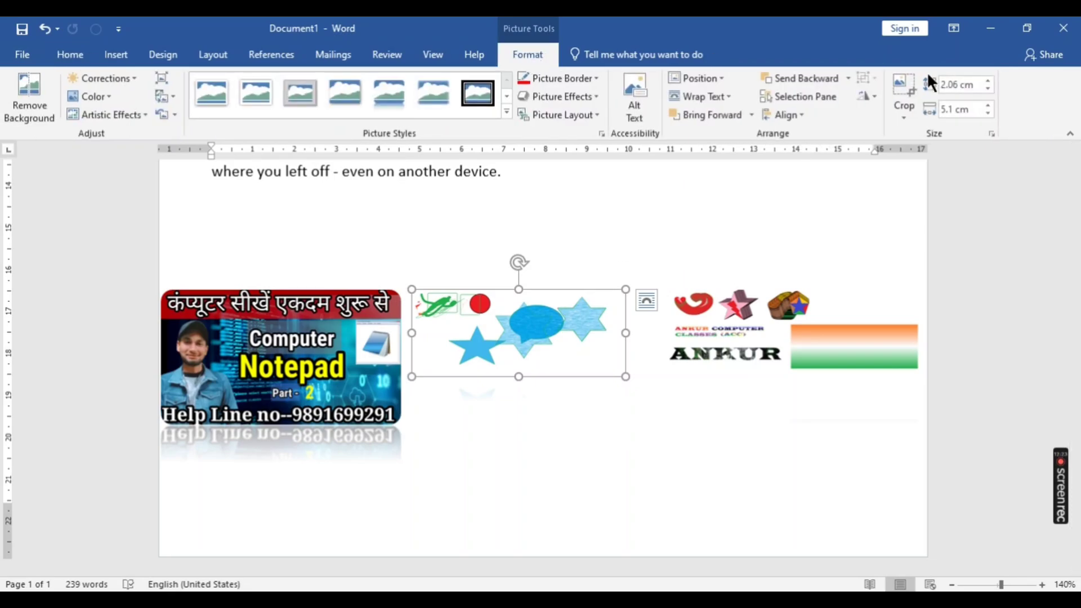
left_click(873, 95)
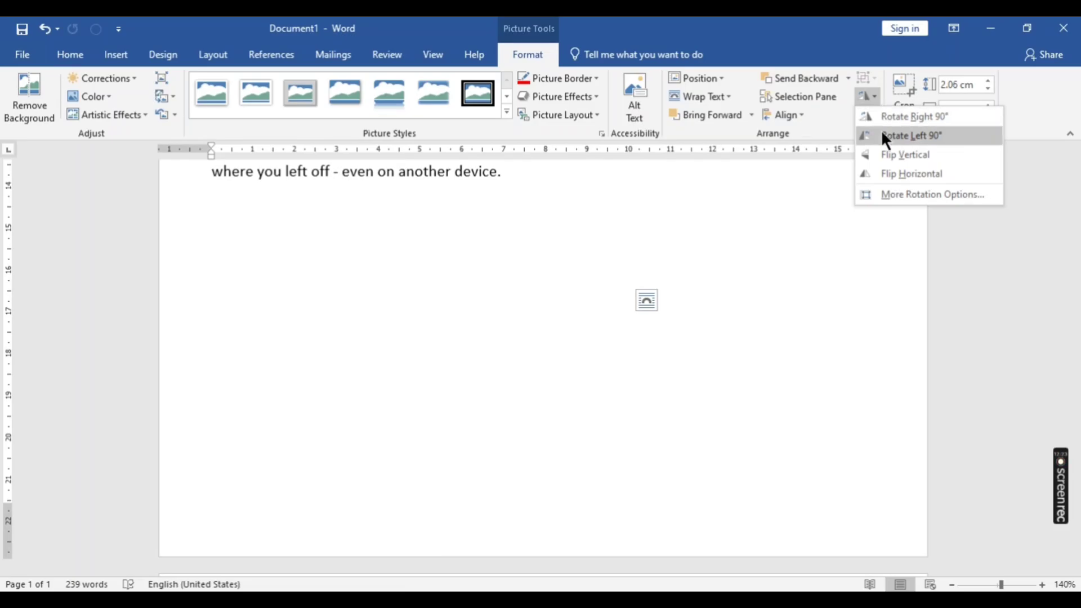
left_click(880, 130)
scroll(545, 327, "up", 10)
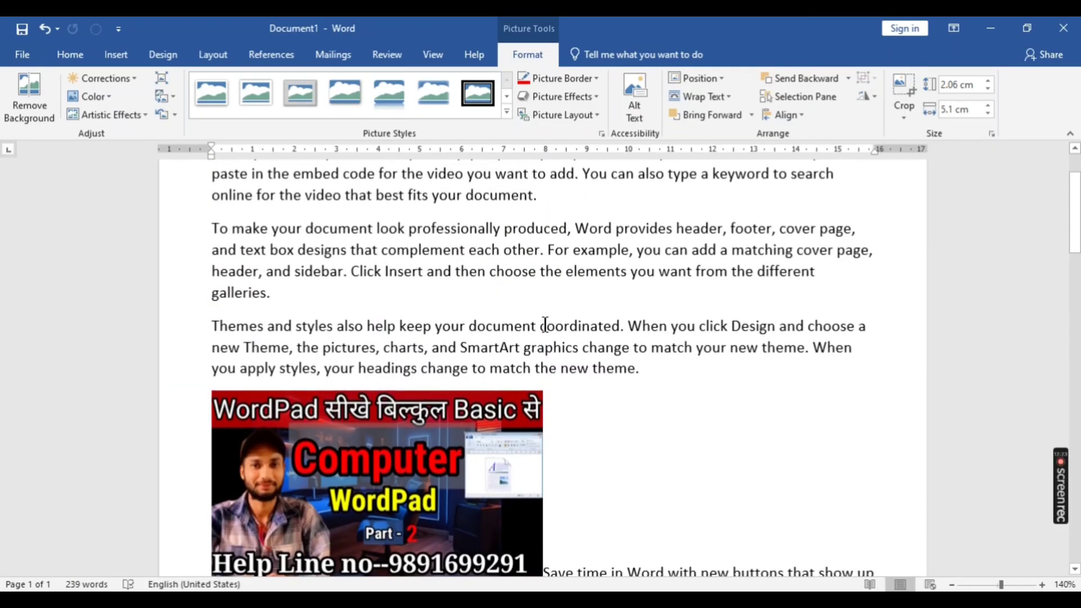
scroll(545, 327, "down", 15)
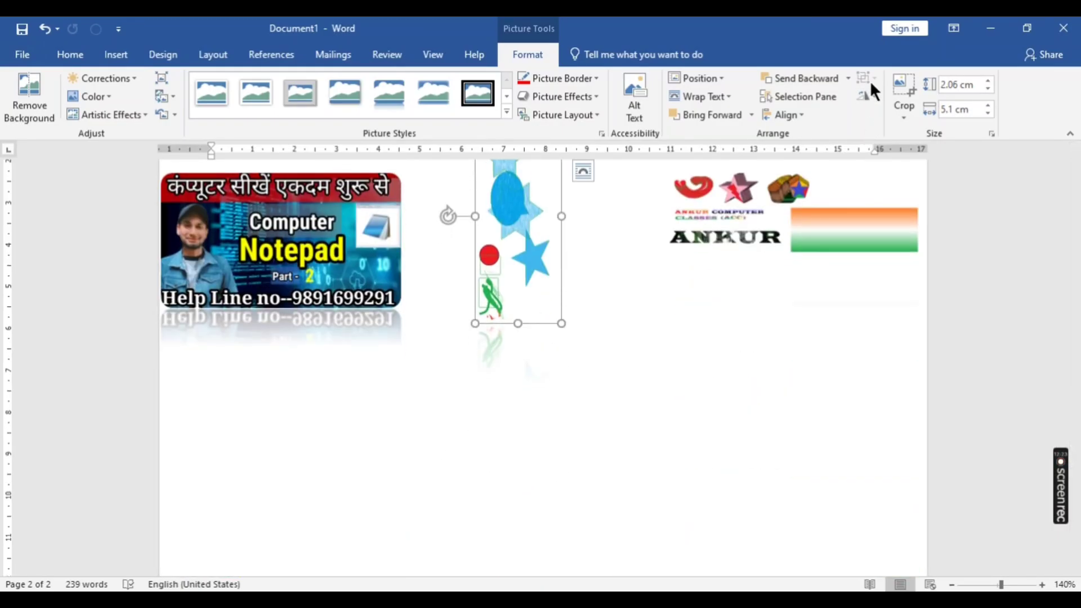
left_click(870, 95)
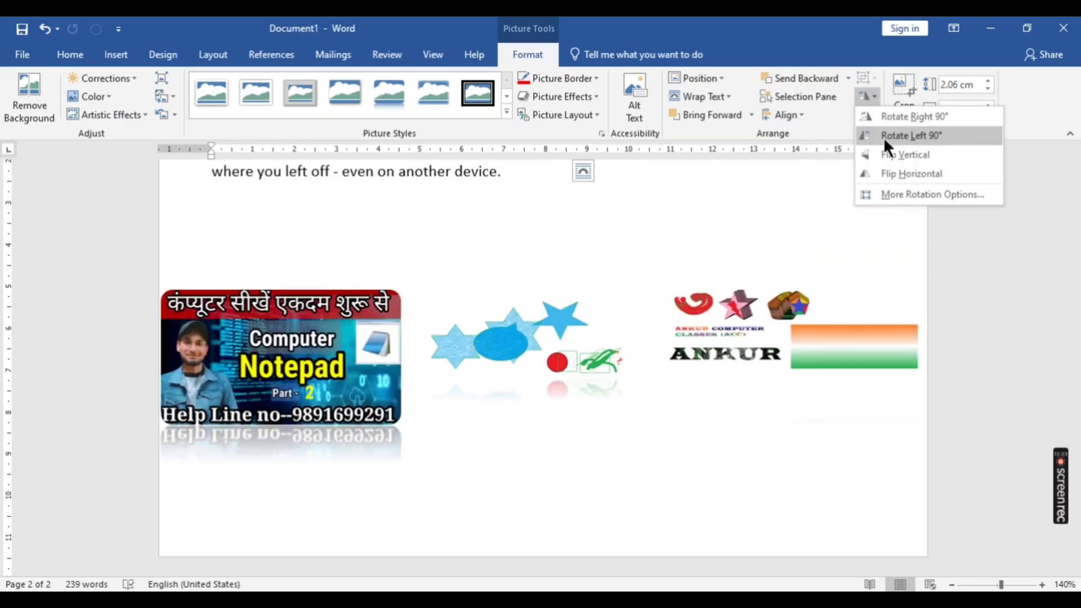
left_click(883, 135)
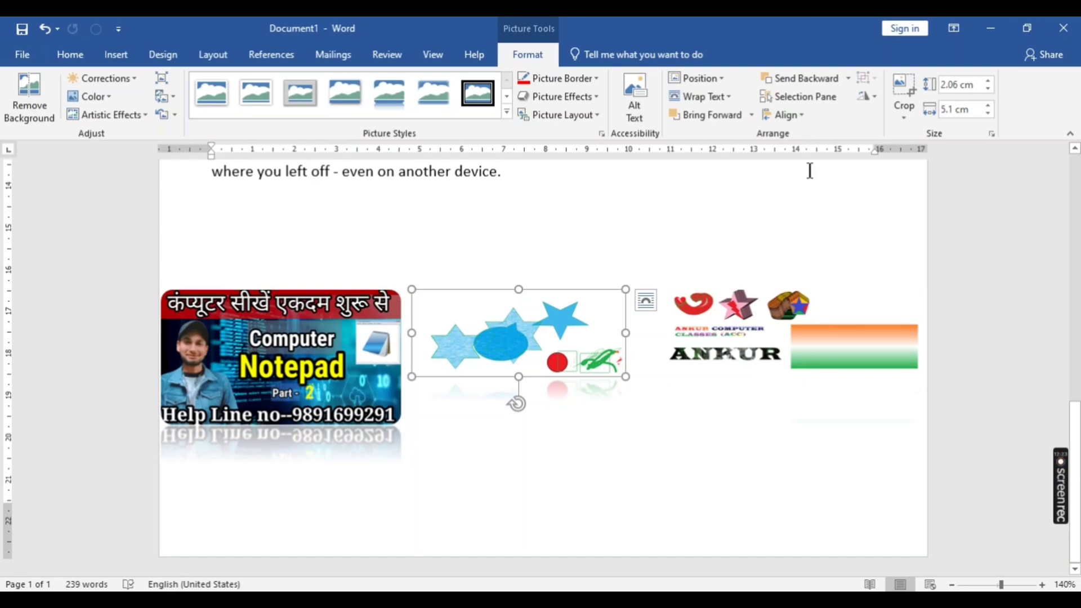
- Crop the right side of the Notepad picture to a width of about 4.6 cm
left_click(300, 370)
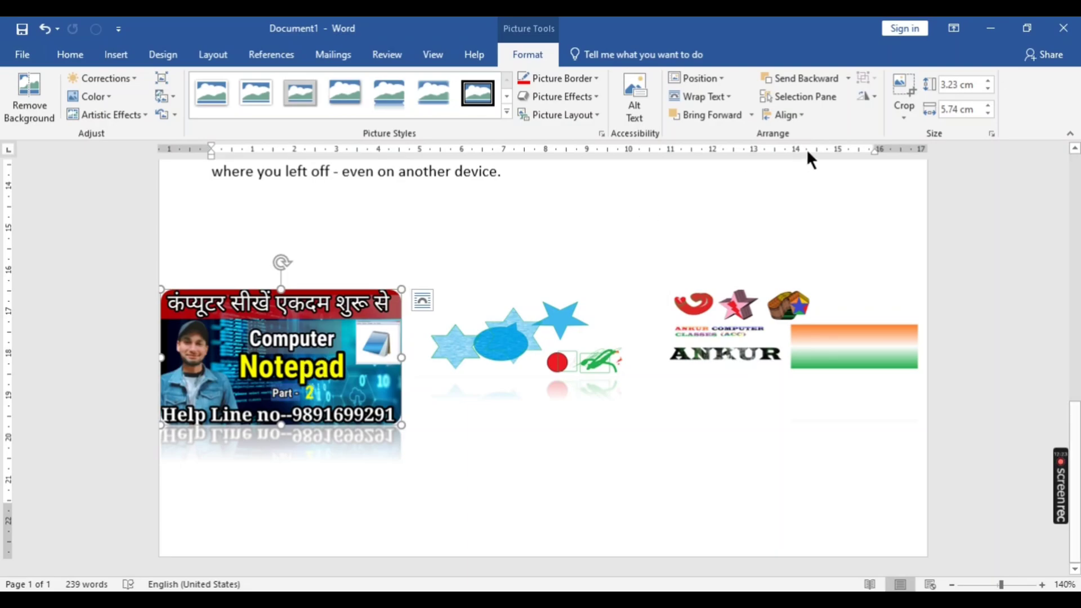
left_click(901, 116)
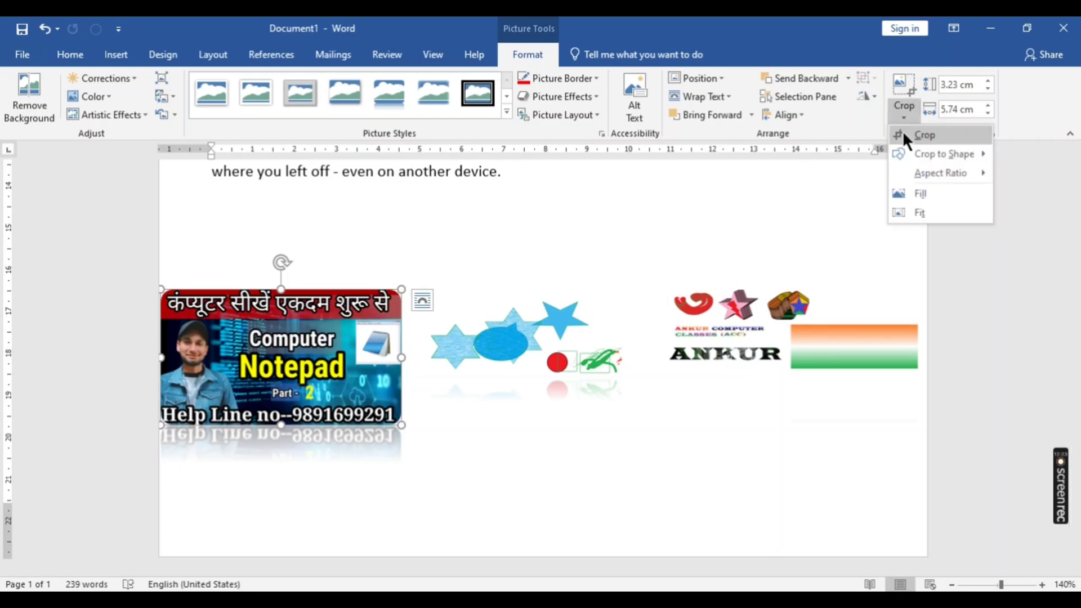
left_click(904, 134)
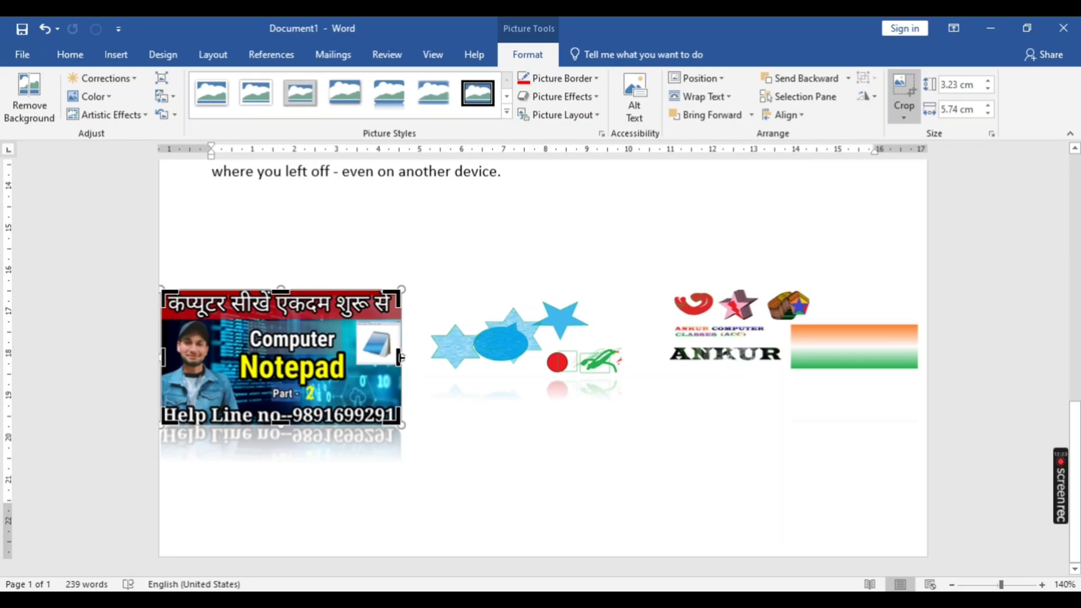
left_click_drag(401, 357, 352, 357)
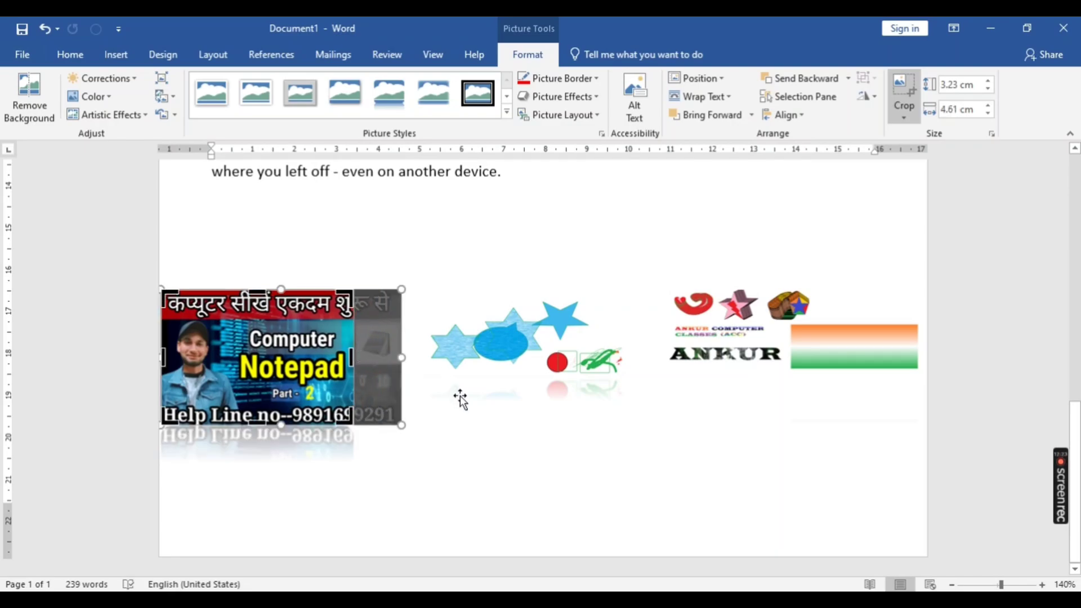
left_click(460, 398)
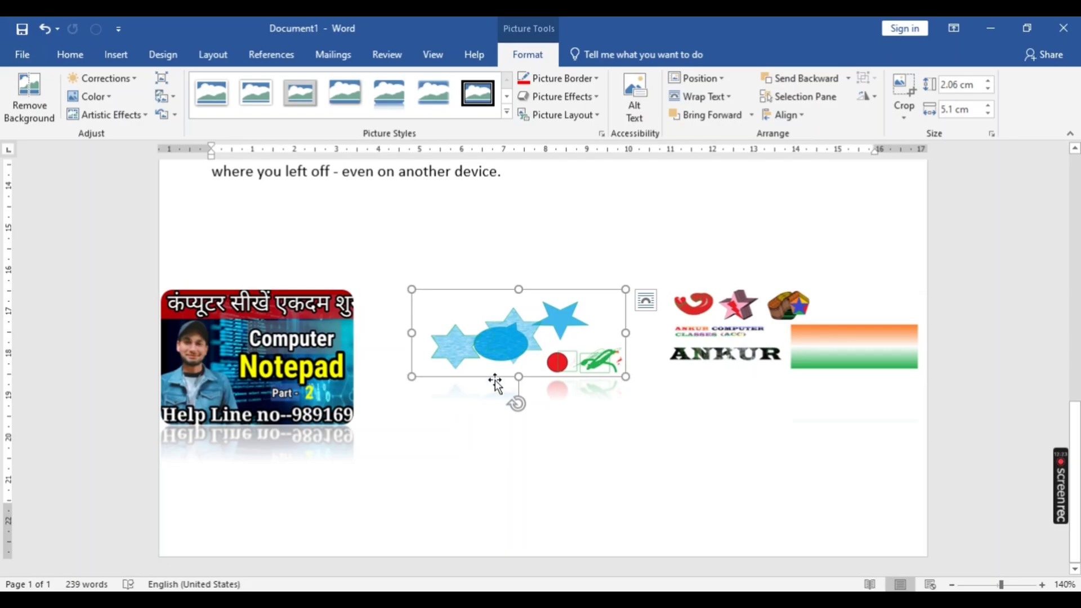
left_click(903, 114)
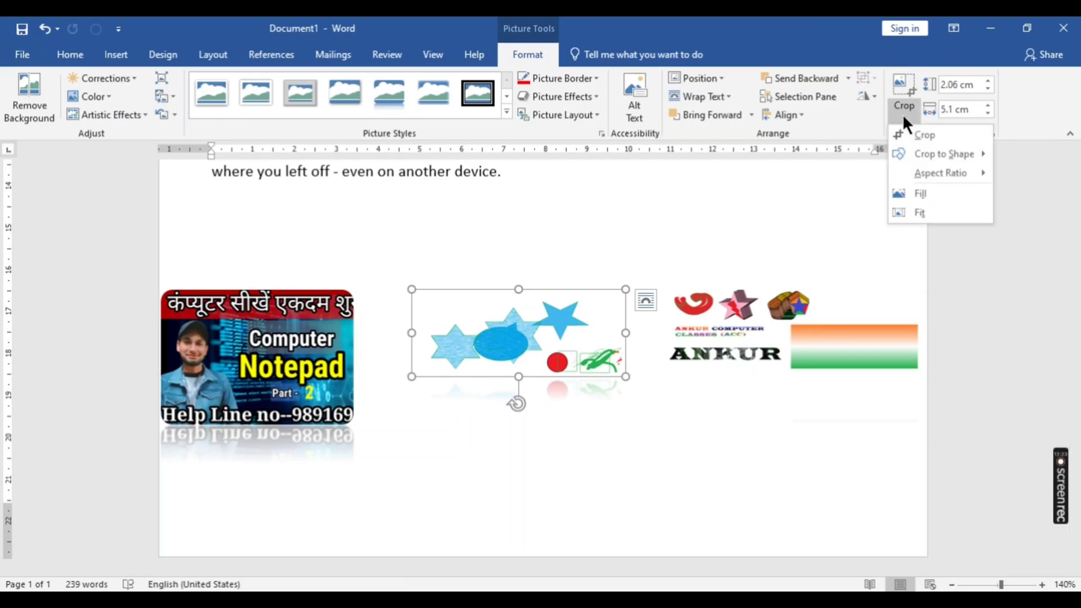
mouse_move(906, 149)
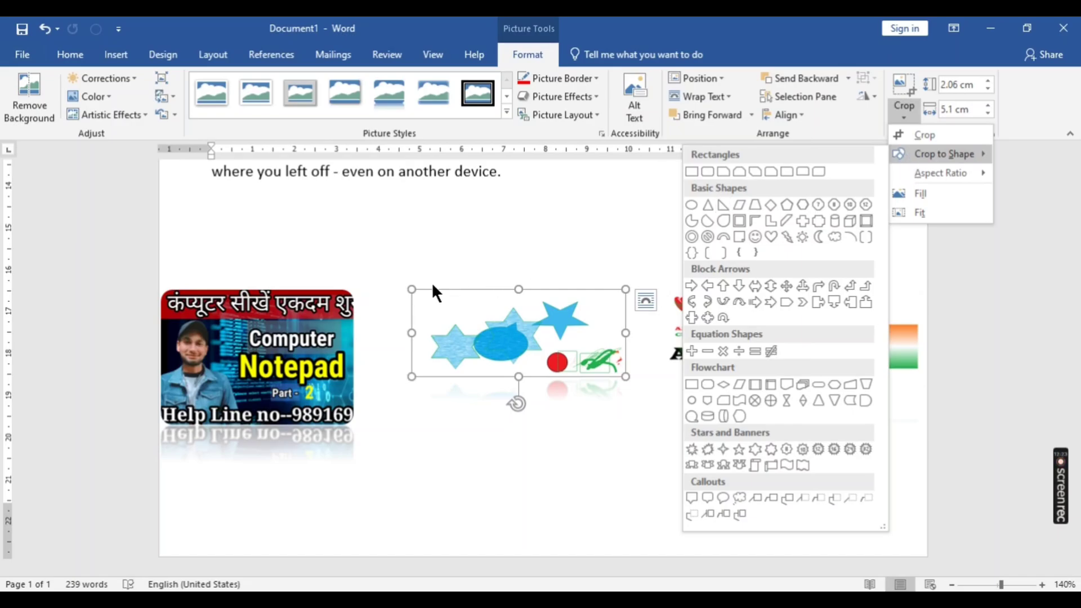
left_click(237, 365)
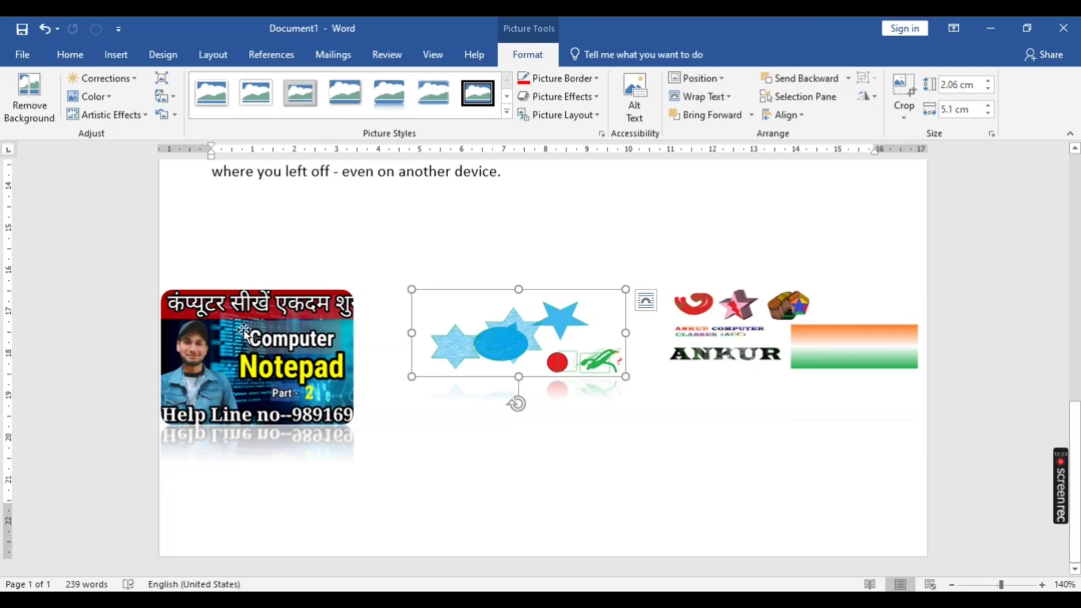
- Crop the Notepad picture to the cloud shape and move it right and slightly down, overlapping the star picture
left_click(262, 361)
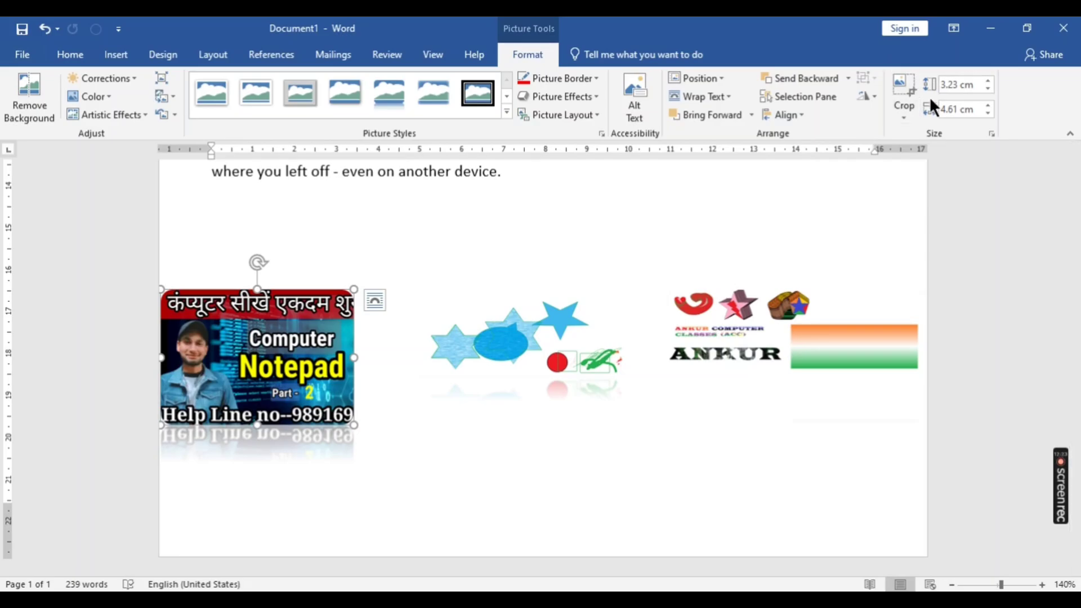
left_click(903, 109)
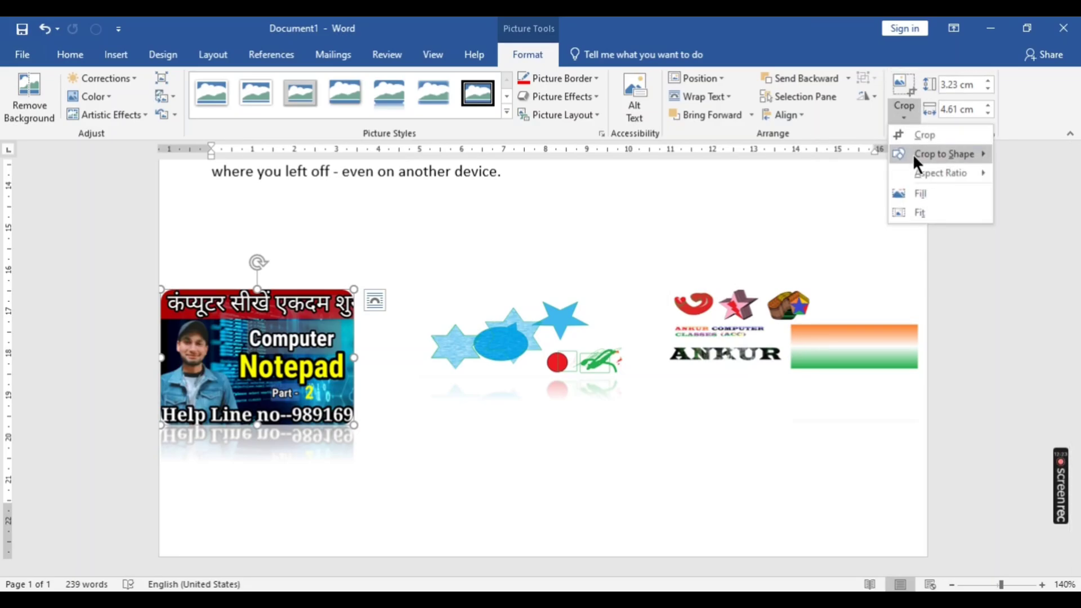
mouse_move(913, 154)
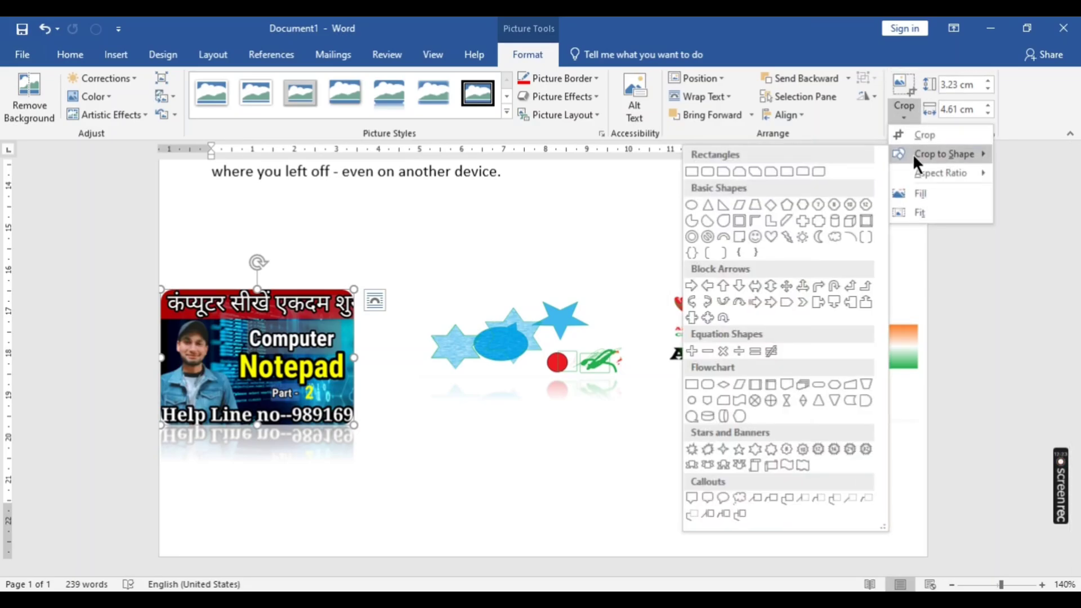
left_click(834, 235)
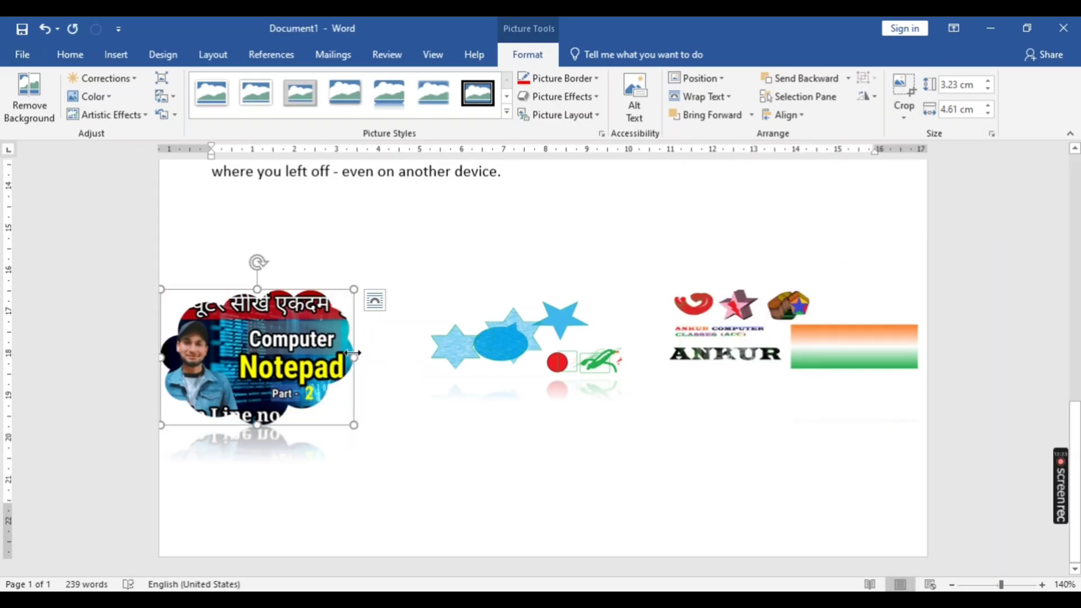
left_click_drag(282, 357, 414, 394)
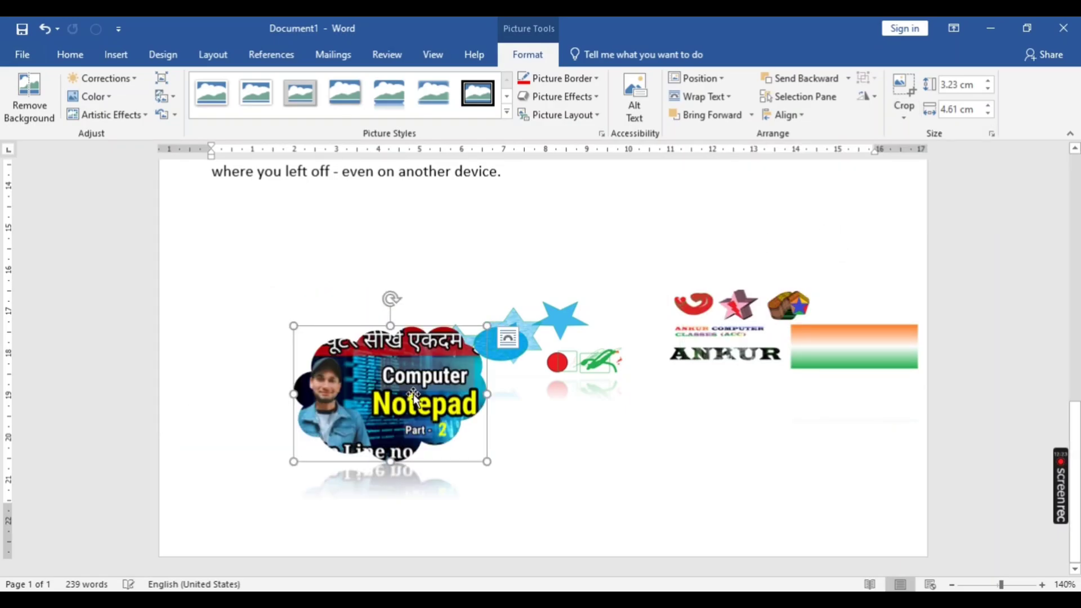
- Apply the Fill crop to the cloud-shaped Notepad picture and extend its crop frame to about 5.9 cm wide and 3.5 cm high
left_click(903, 114)
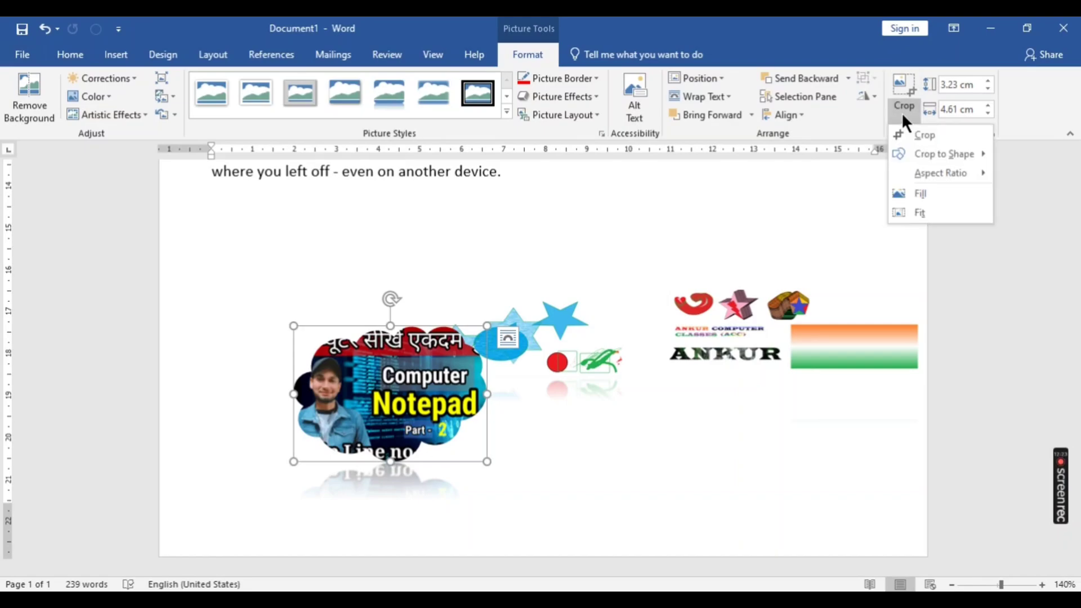
mouse_move(927, 179)
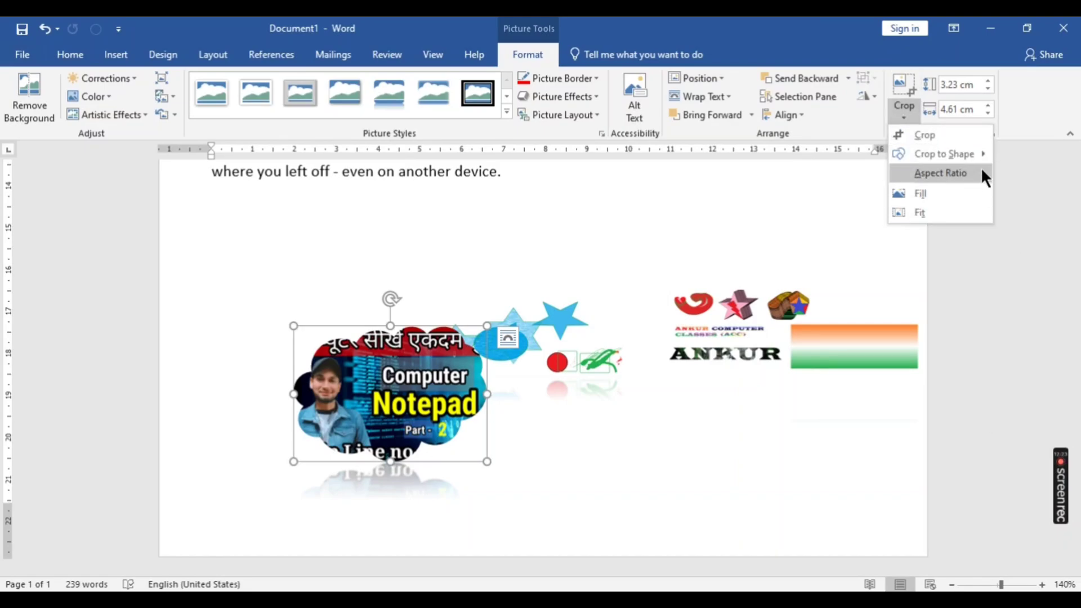
mouse_move(984, 172)
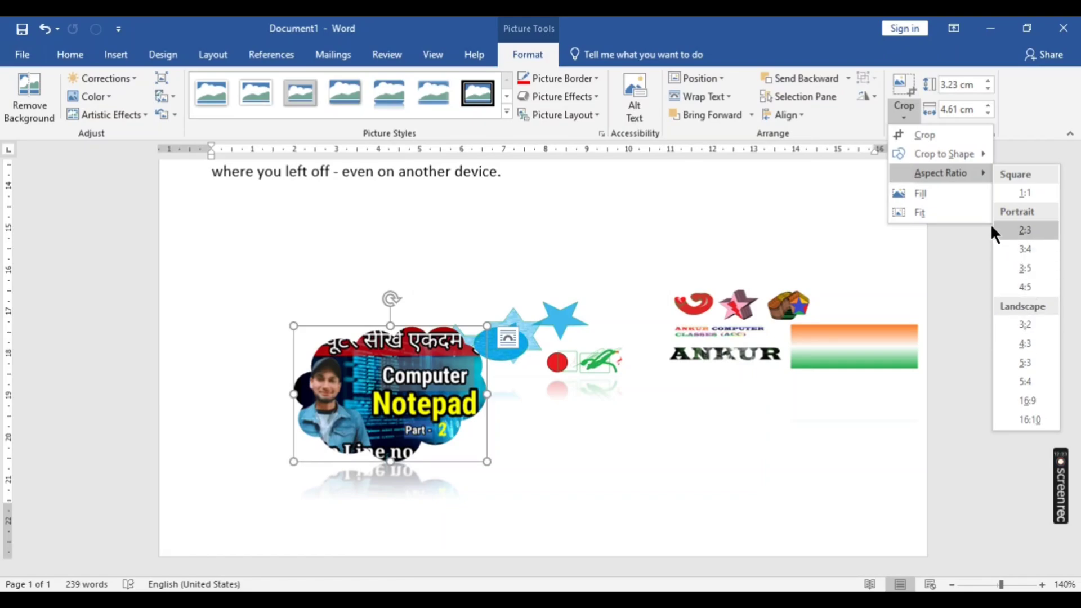
left_click(938, 194)
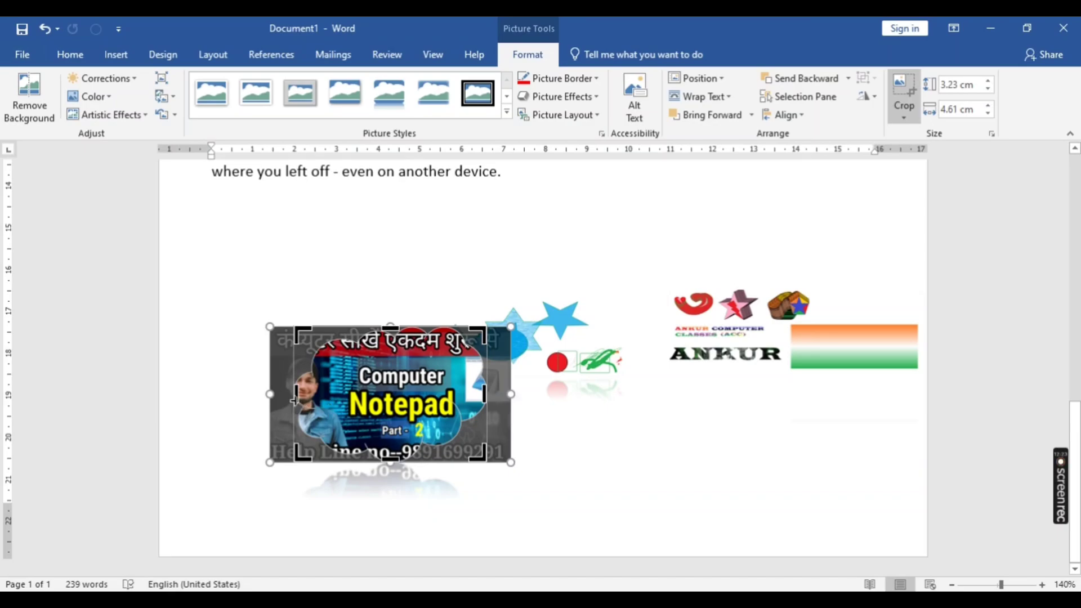
left_click_drag(294, 394, 269, 393)
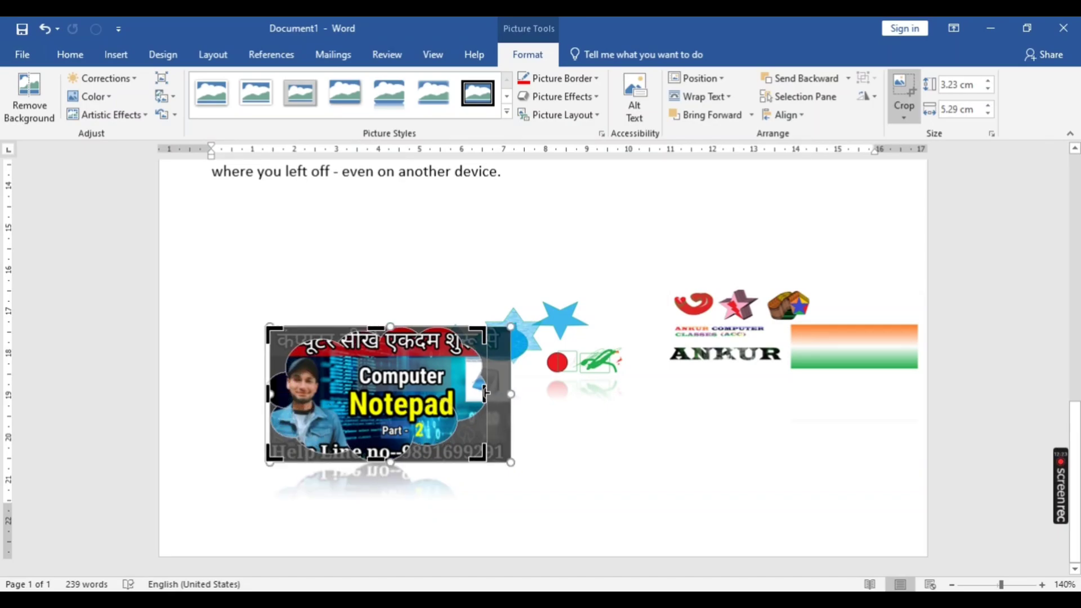
left_click_drag(485, 393, 512, 393)
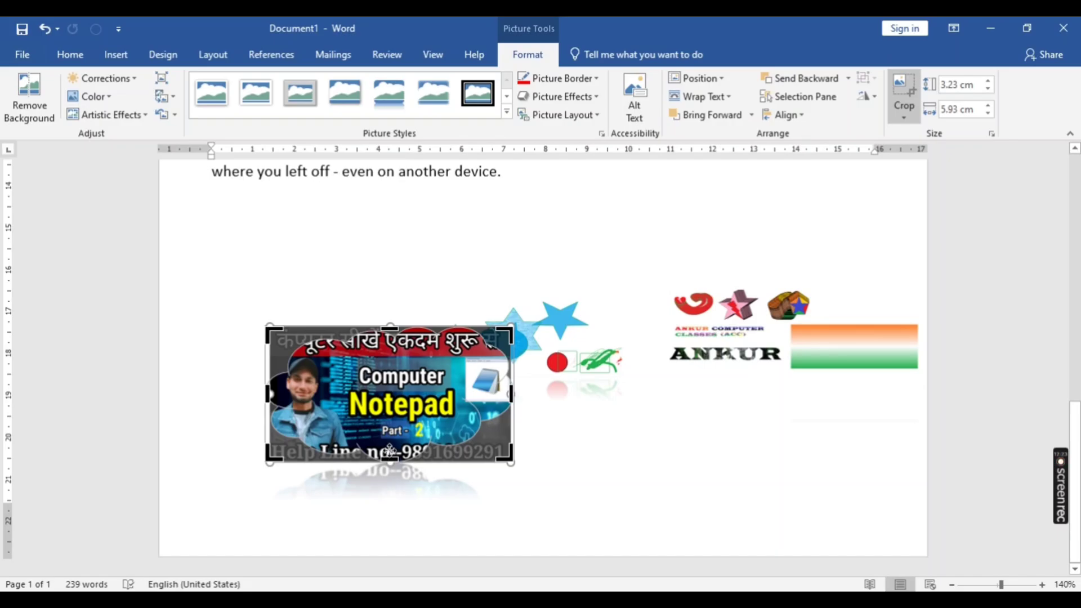
left_click_drag(390, 453, 389, 476)
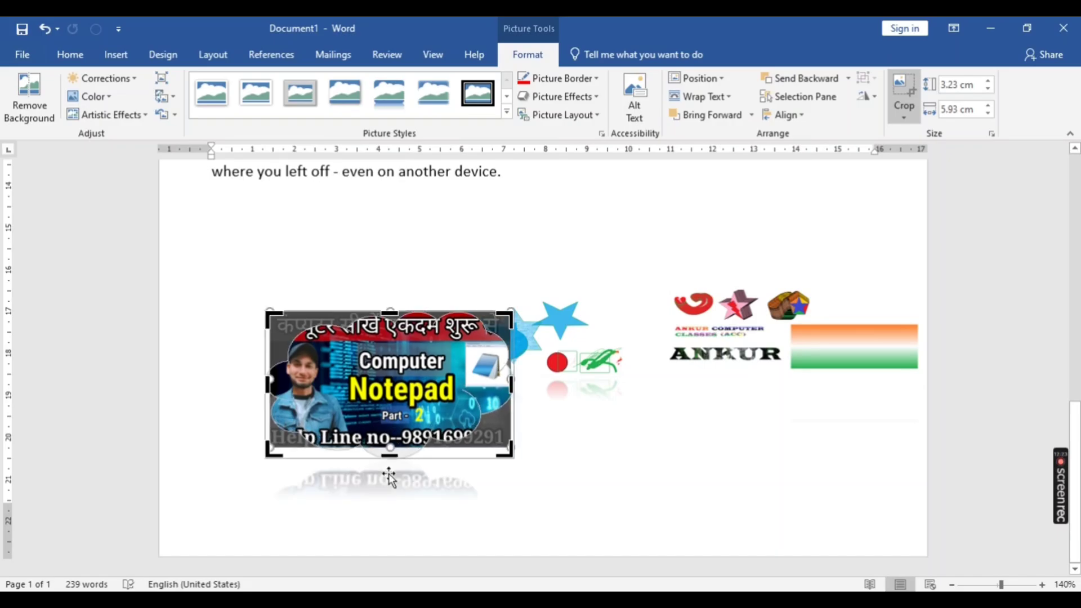
left_click(664, 476)
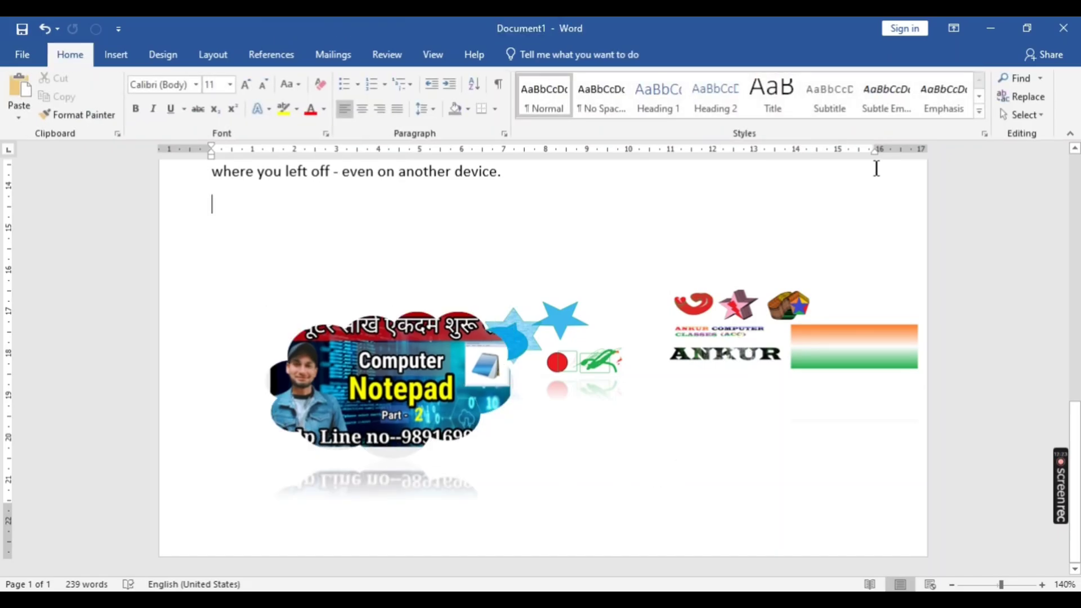
- Apply the Fit crop option to the cloud-shaped Notepad picture
left_click(435, 324)
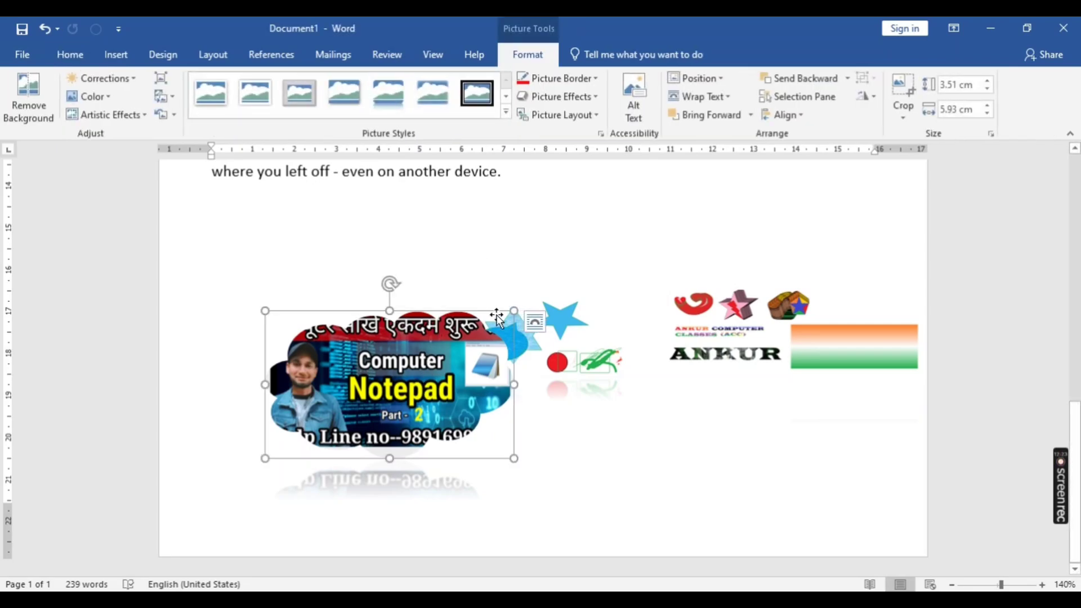
left_click(903, 109)
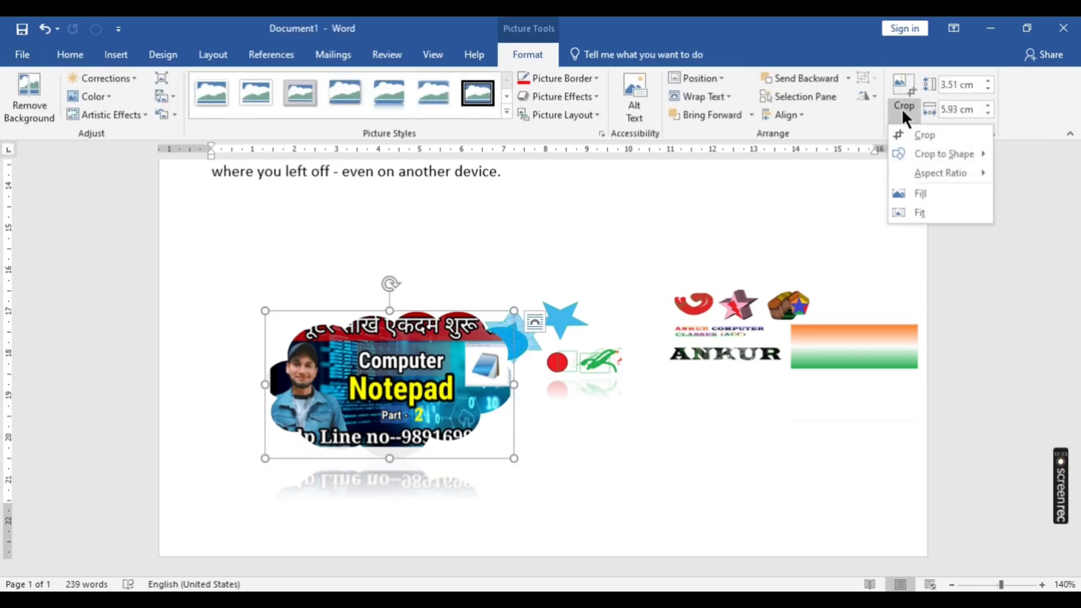
left_click(915, 214)
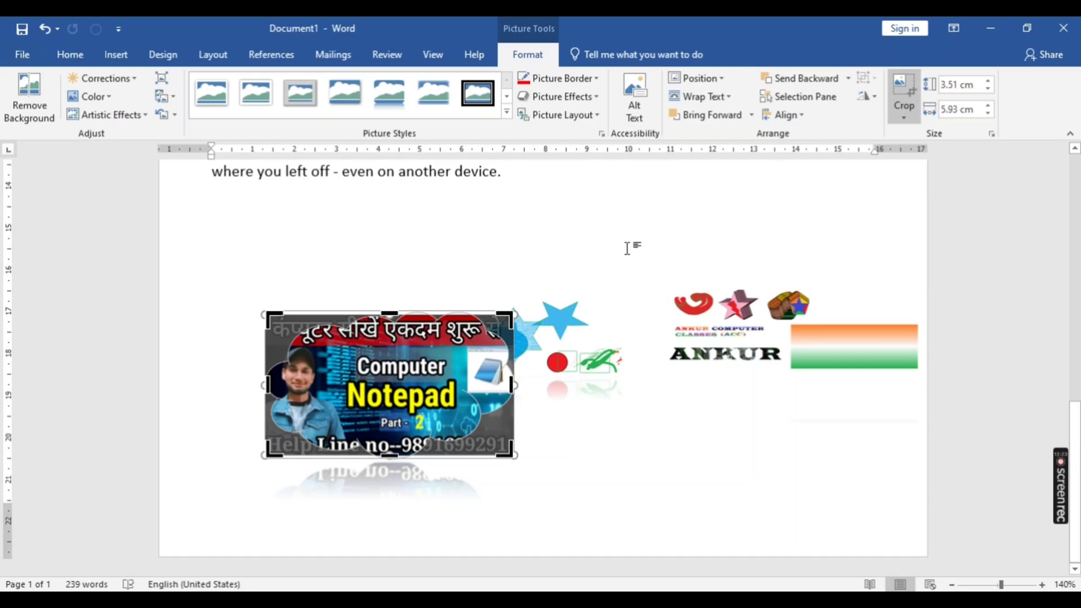
- Crop the cloud-shaped Notepad picture from its upper-right corner to about 5.65 cm wide and 3.11 cm high
left_click_drag(506, 316, 500, 332)
left_click(552, 278)
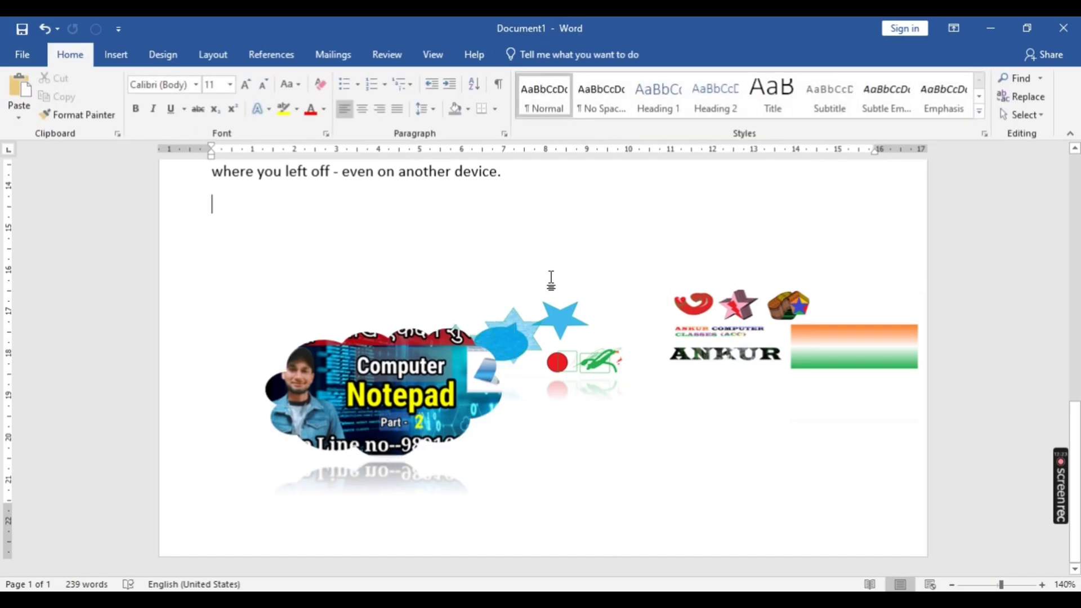
- Increase the height of the cloud-shaped Notepad picture to 3.7 cm, keeping its proportions
left_click(376, 386)
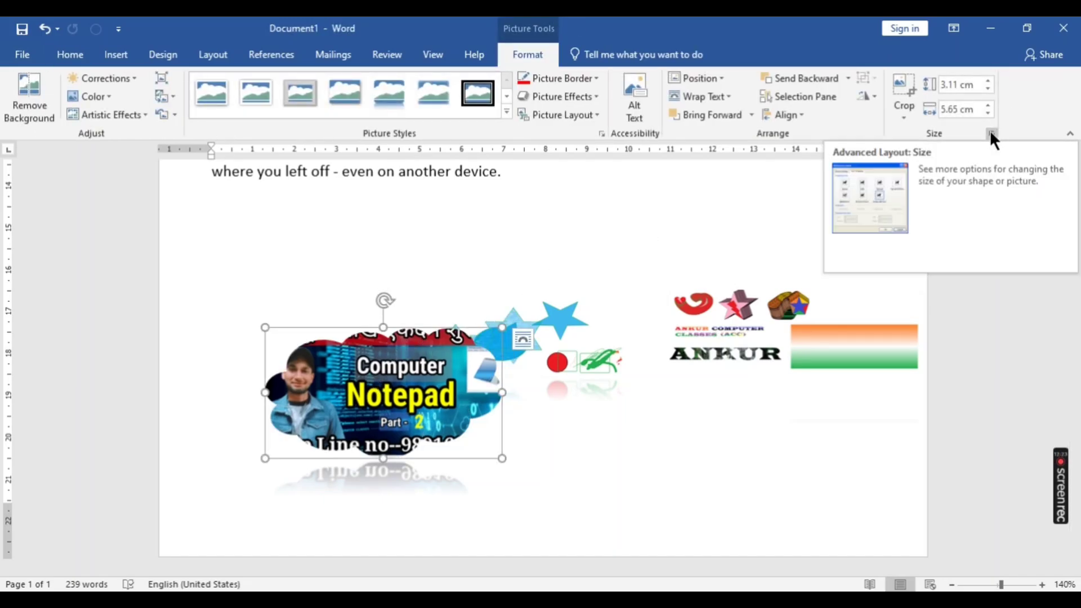
left_click(988, 81)
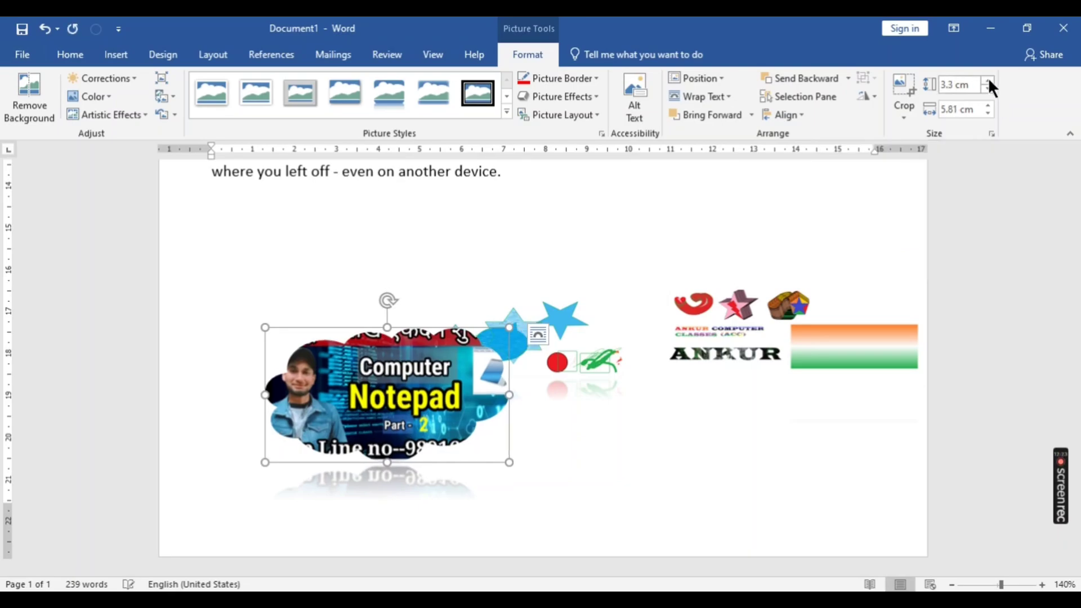
left_click(988, 80)
left_click(988, 81)
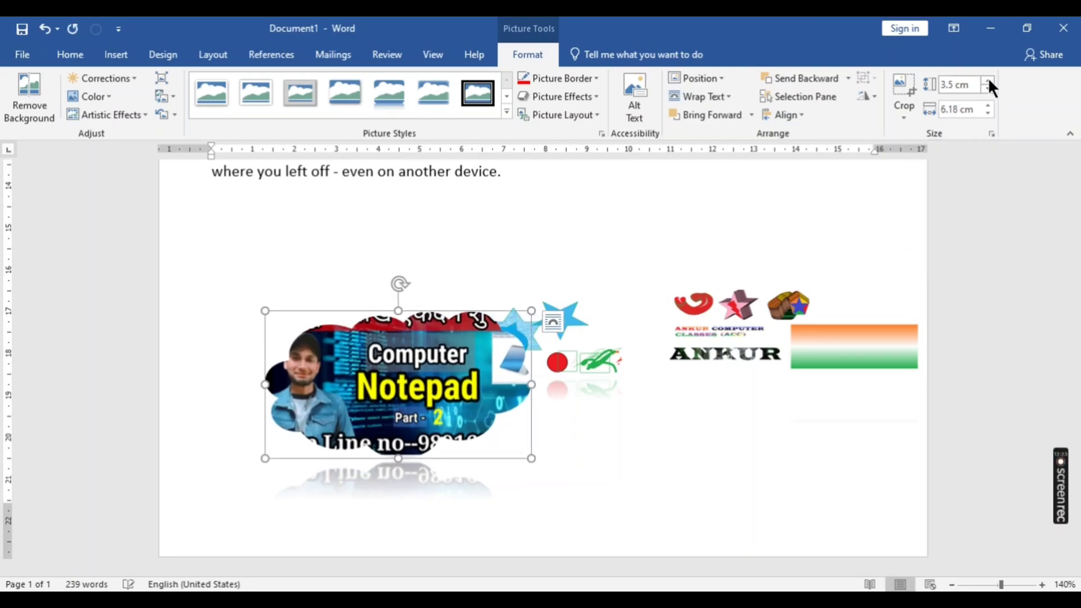
left_click(988, 81)
left_click(988, 81)
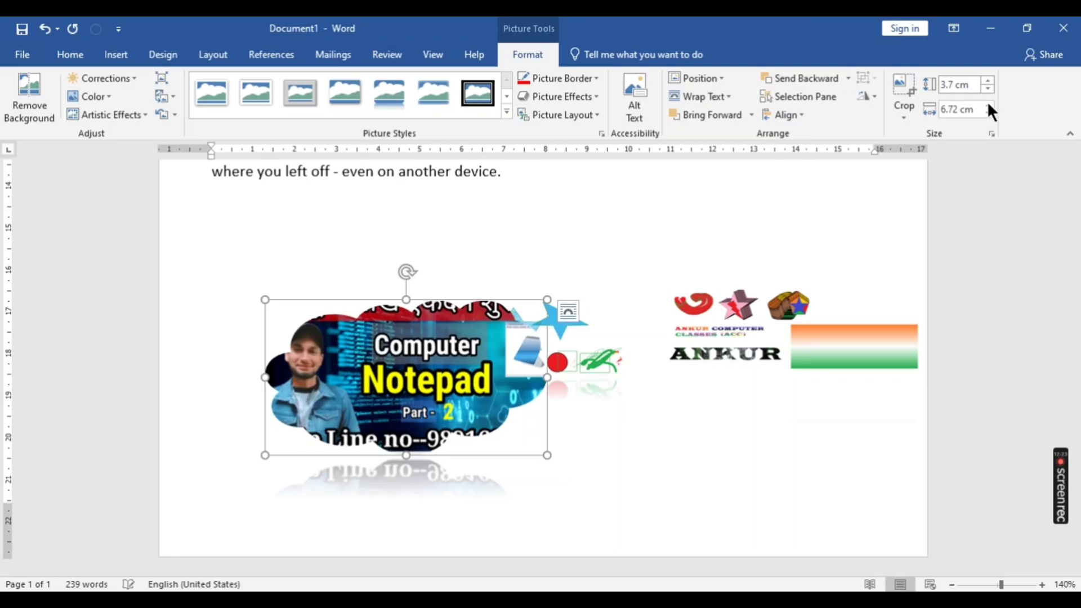
- Reduce the width of the cloud-shaped Notepad picture to 6.4 cm, keeping its proportions
left_click(988, 113)
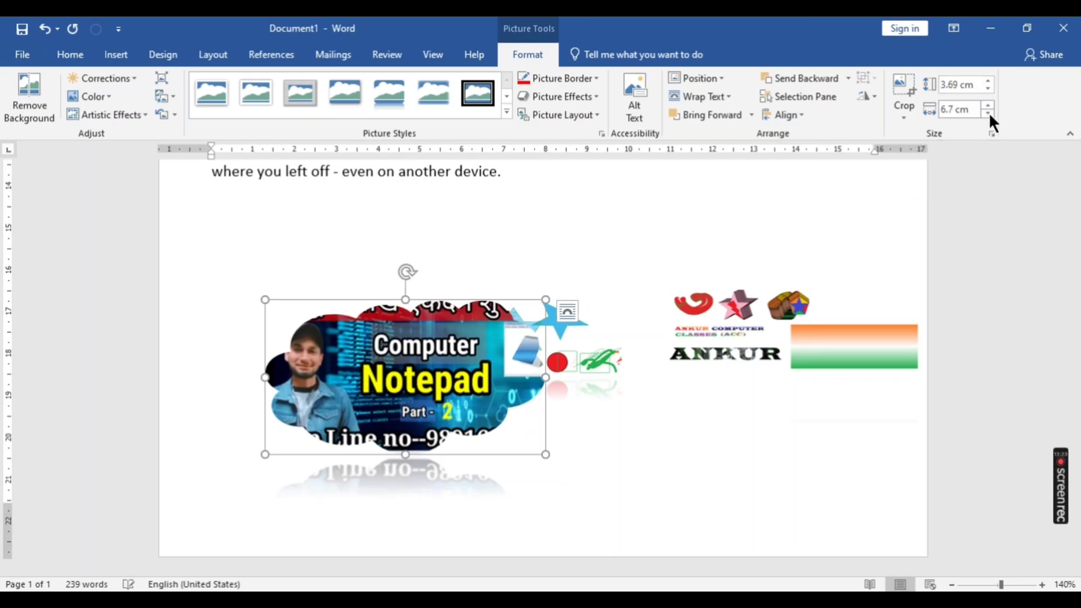
left_click(988, 113)
left_click(989, 112)
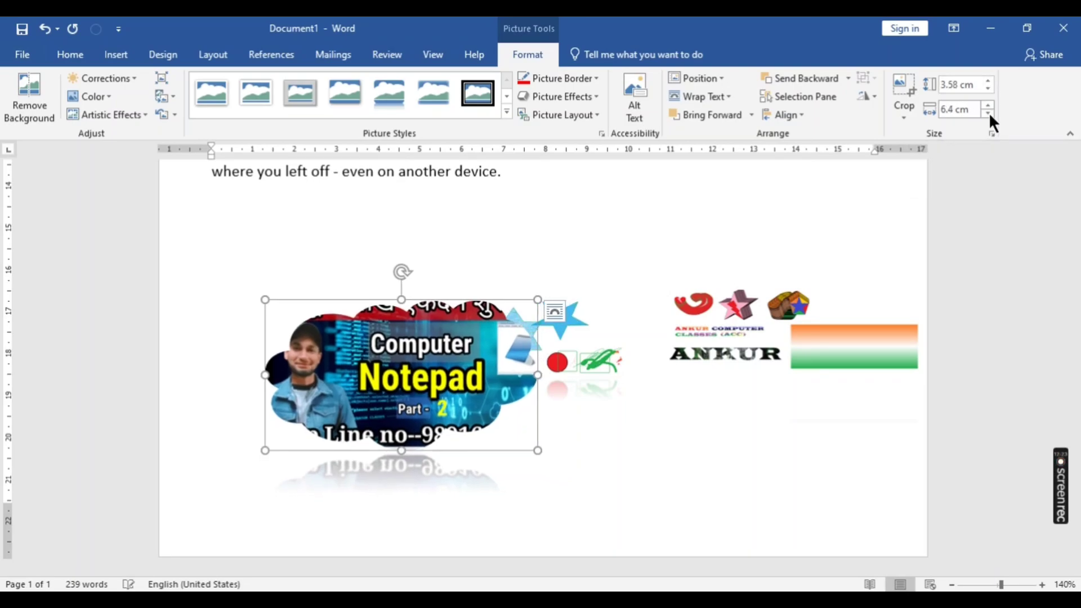